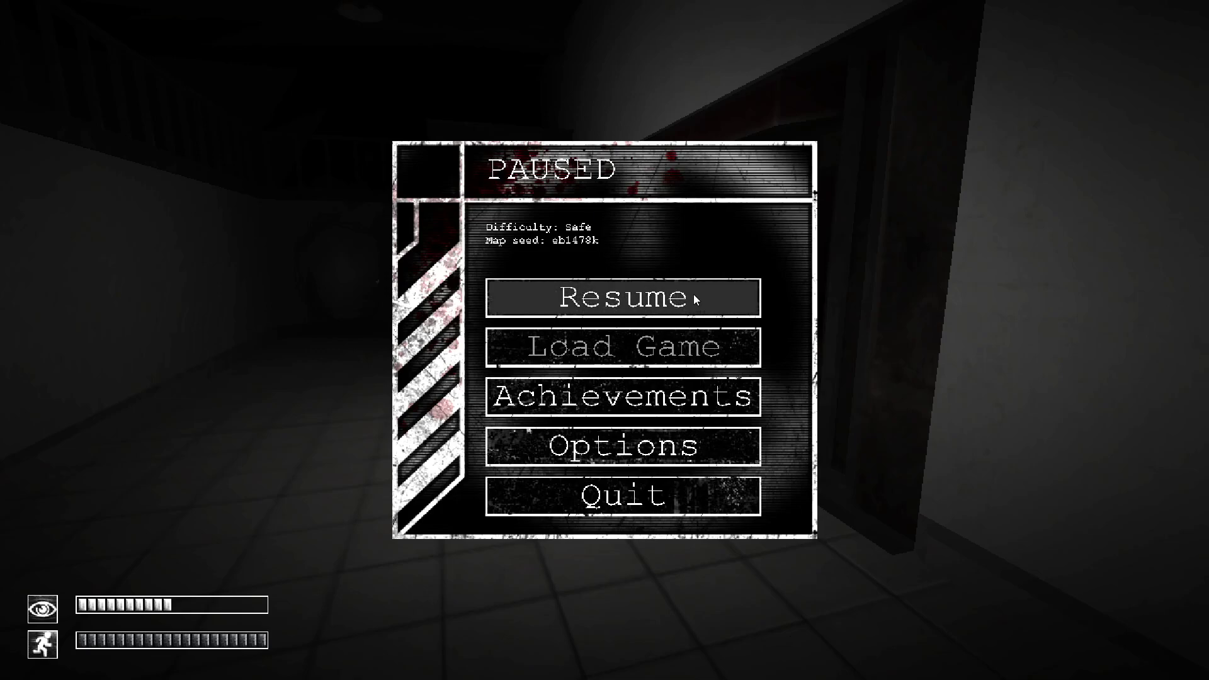
- Resume the paused game, back to the dark doorway with the orange-clad body
{"action": "left_click", "coordinate": [648, 305]}
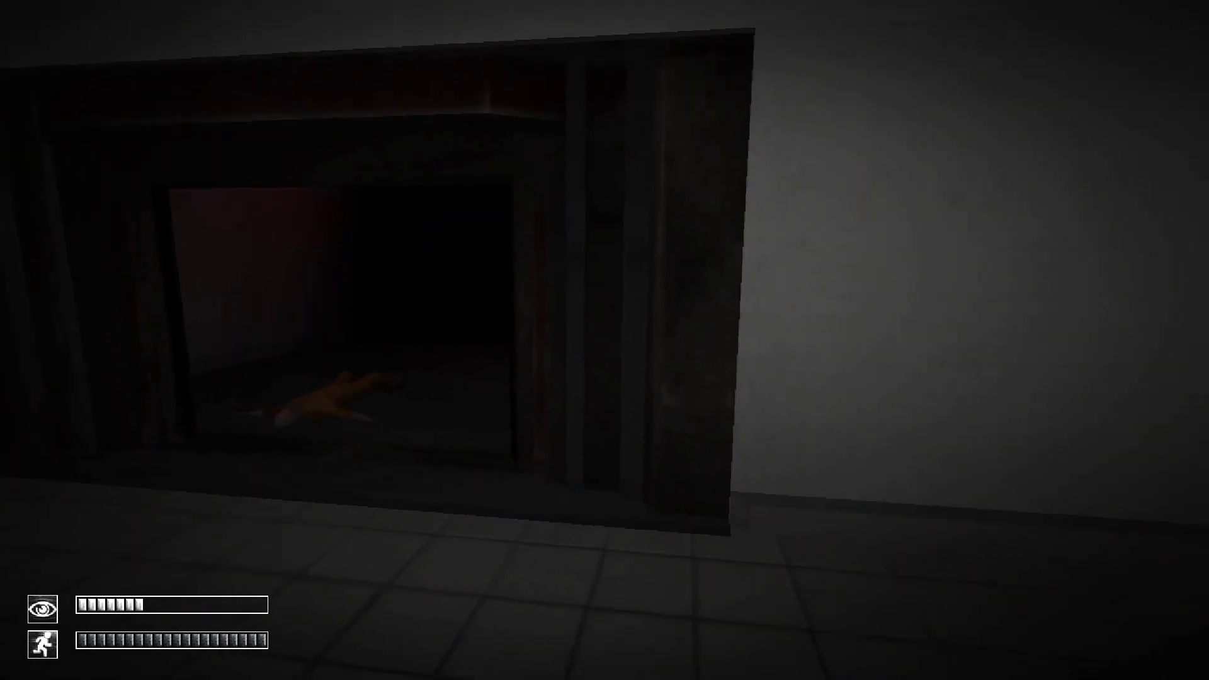
- Walk through the first rooms and past the wall monitor into the dark corridor
{"action": "left_click_drag", "start_coordinate": [605, 340], "coordinate": [189, 340]}
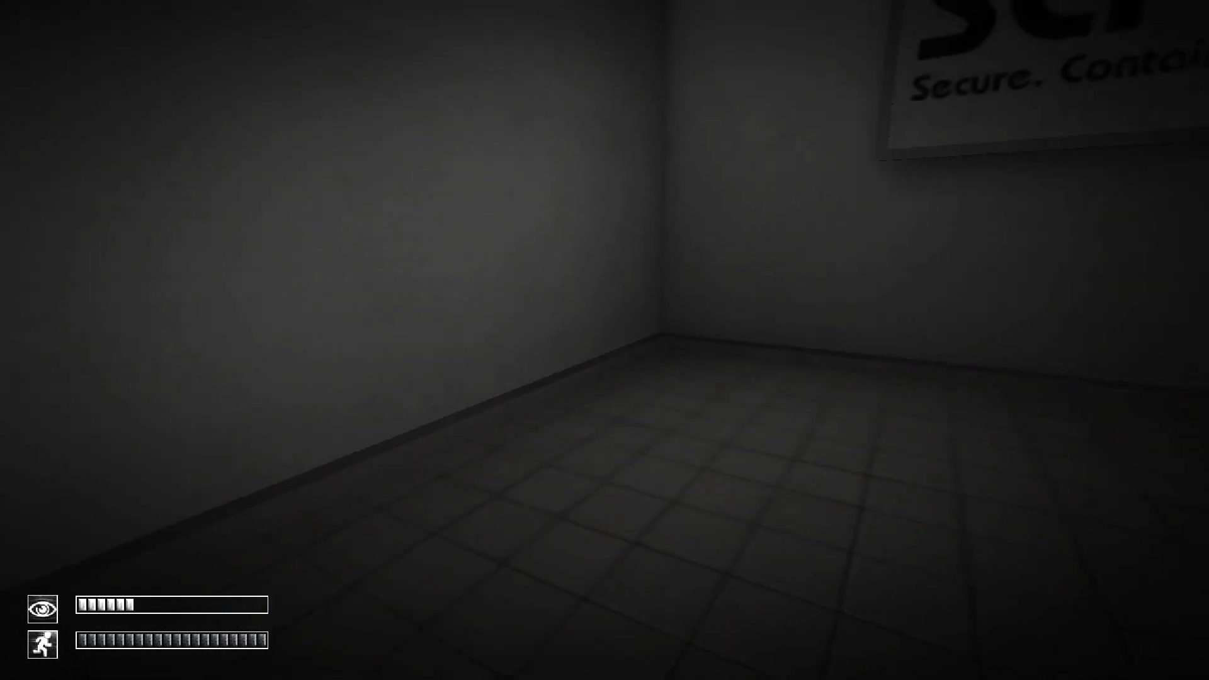
{"action": "key", "text": "w"}
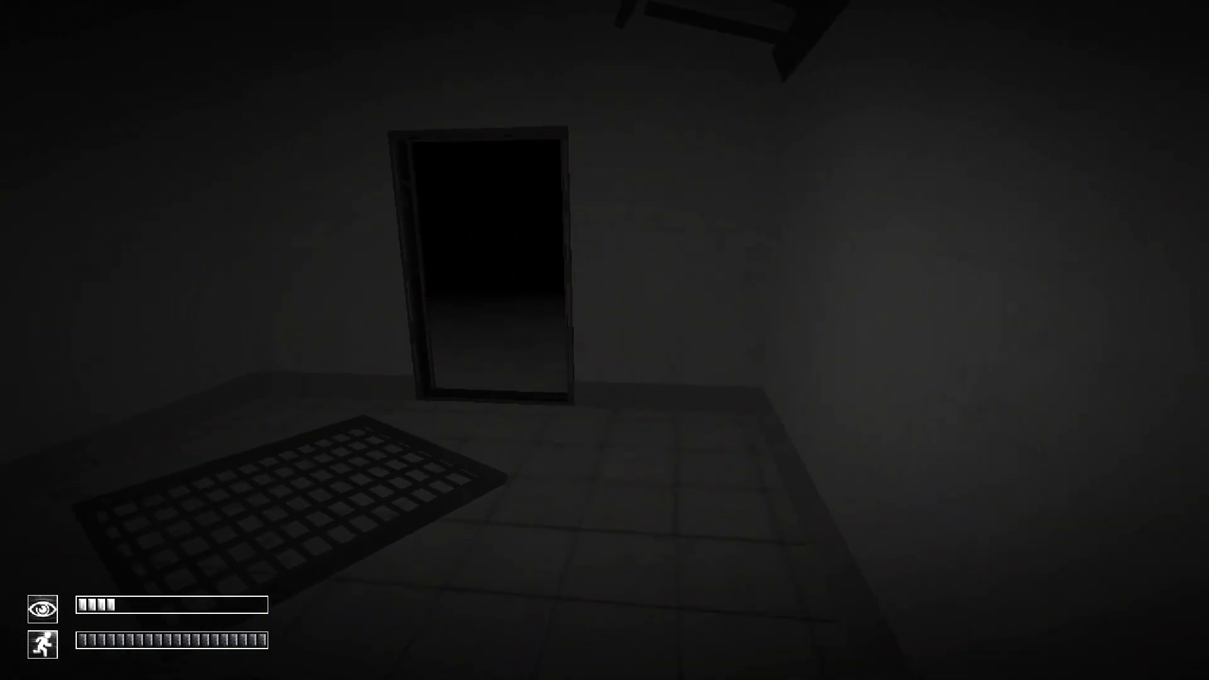
{"action": "key", "text": "w"}
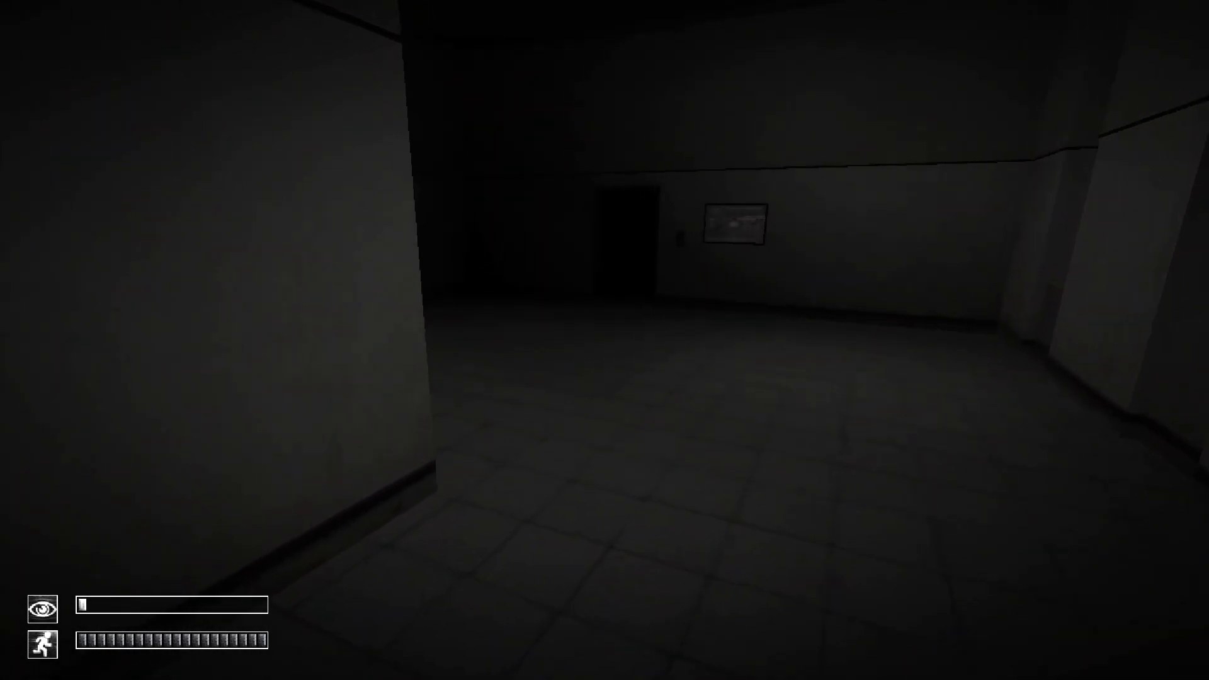
{"action": "key", "text": "w"}
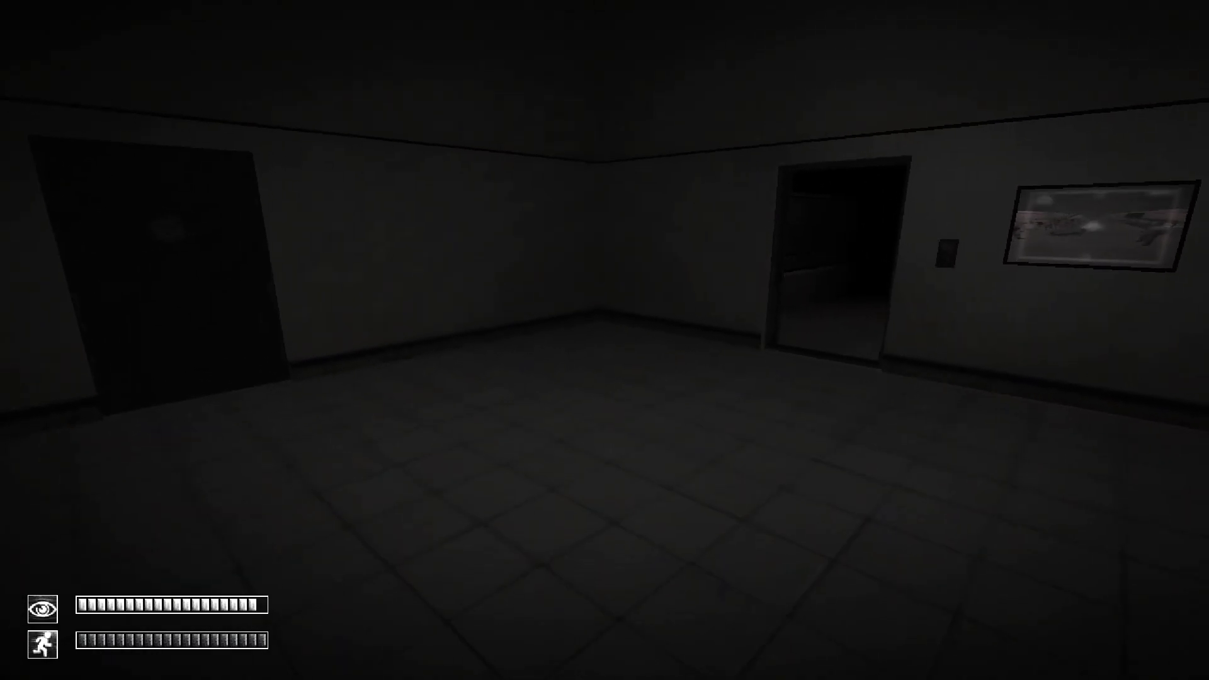
{"action": "key", "text": "w"}
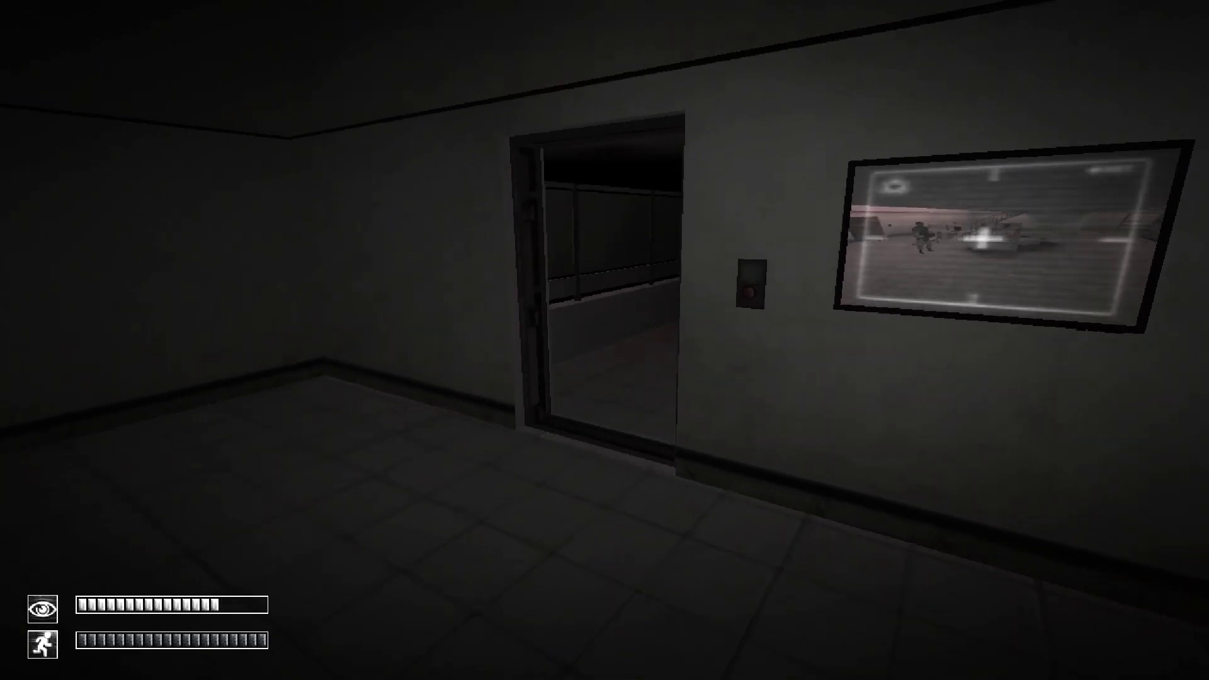
{"action": "key", "text": "w"}
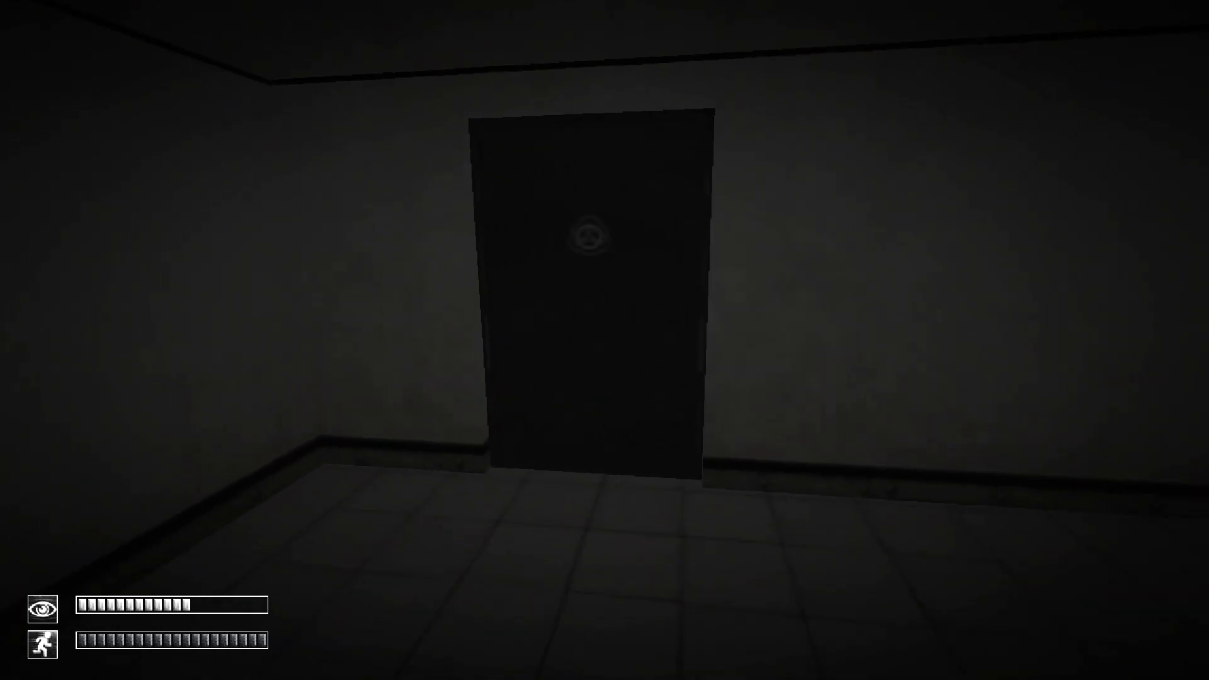
{"action": "key", "text": "w"}
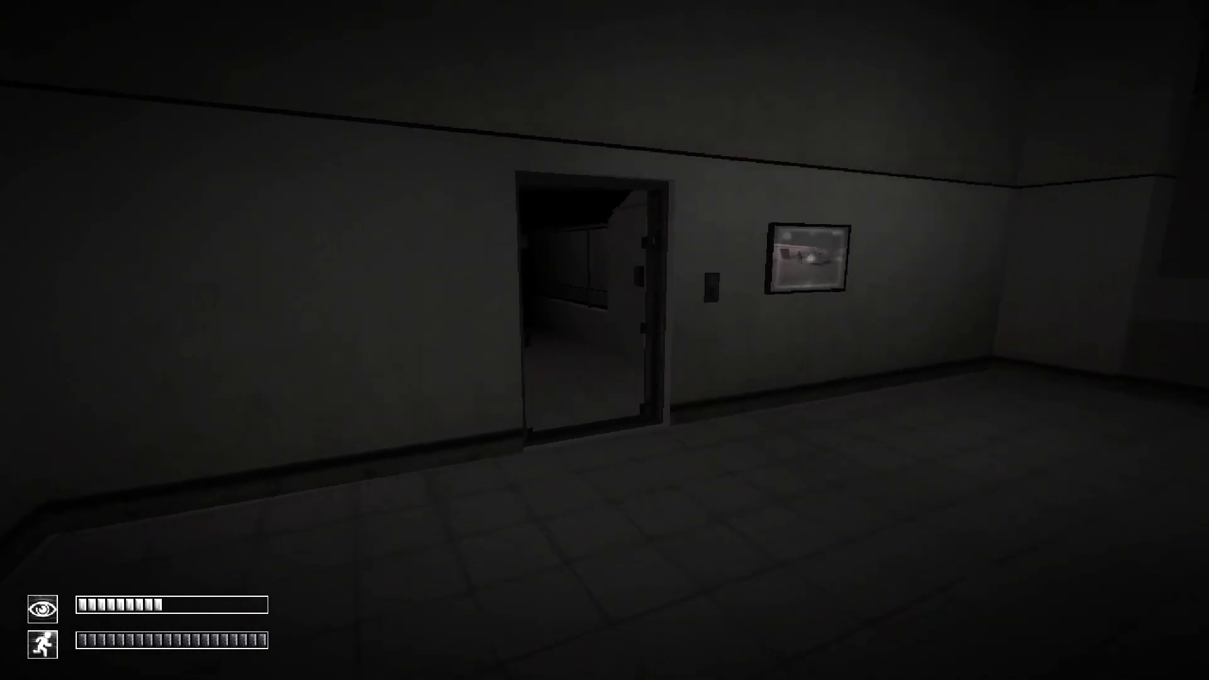
{"action": "key", "text": "w"}
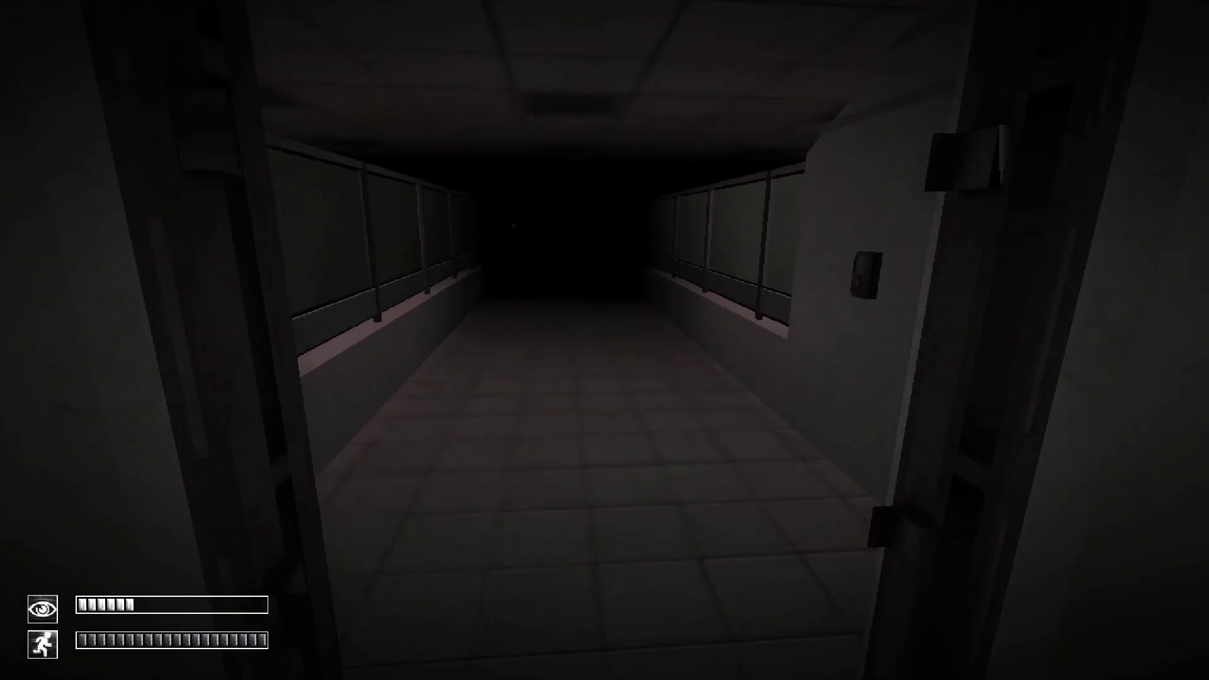
- Follow the corridor past the stairwell and along the glass corridor to the end door's panel
{"action": "key", "text": "w"}
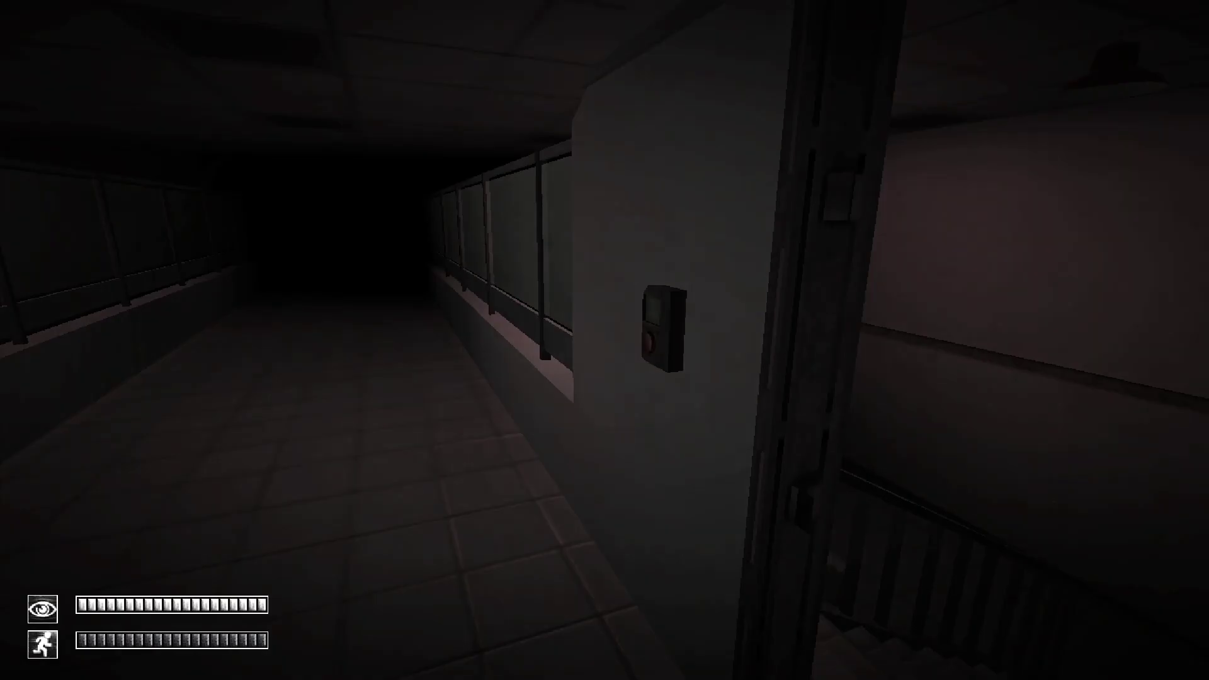
{"action": "key", "text": "w"}
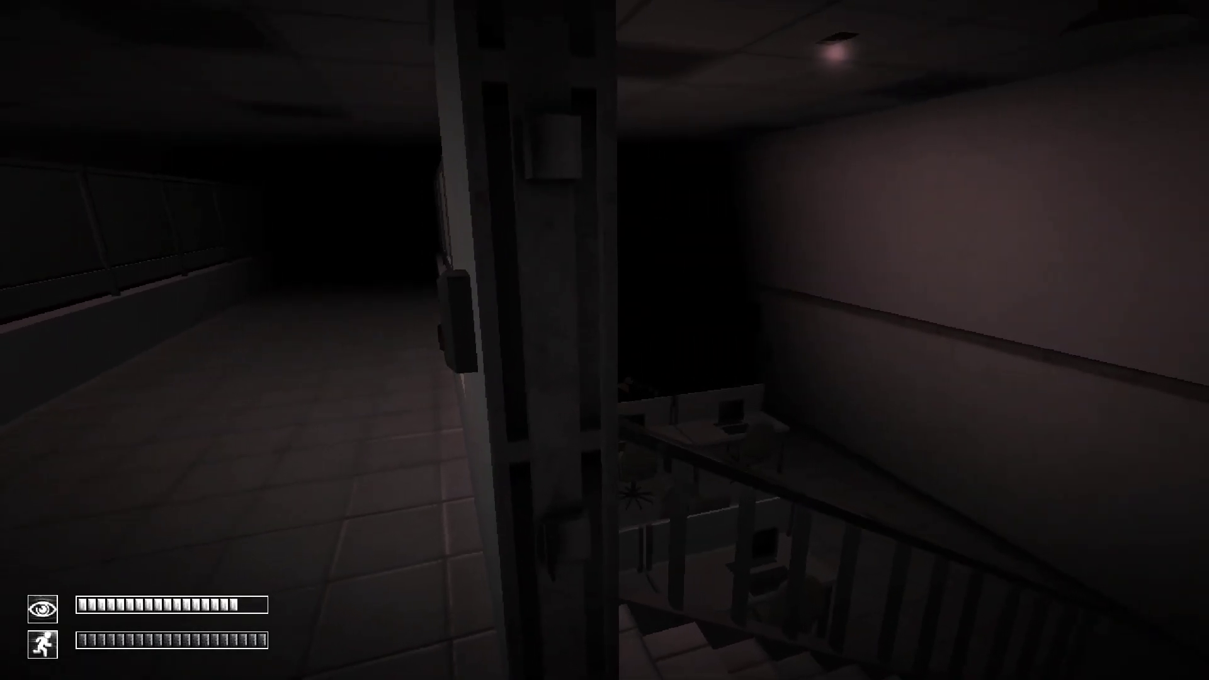
{"action": "key", "text": "w"}
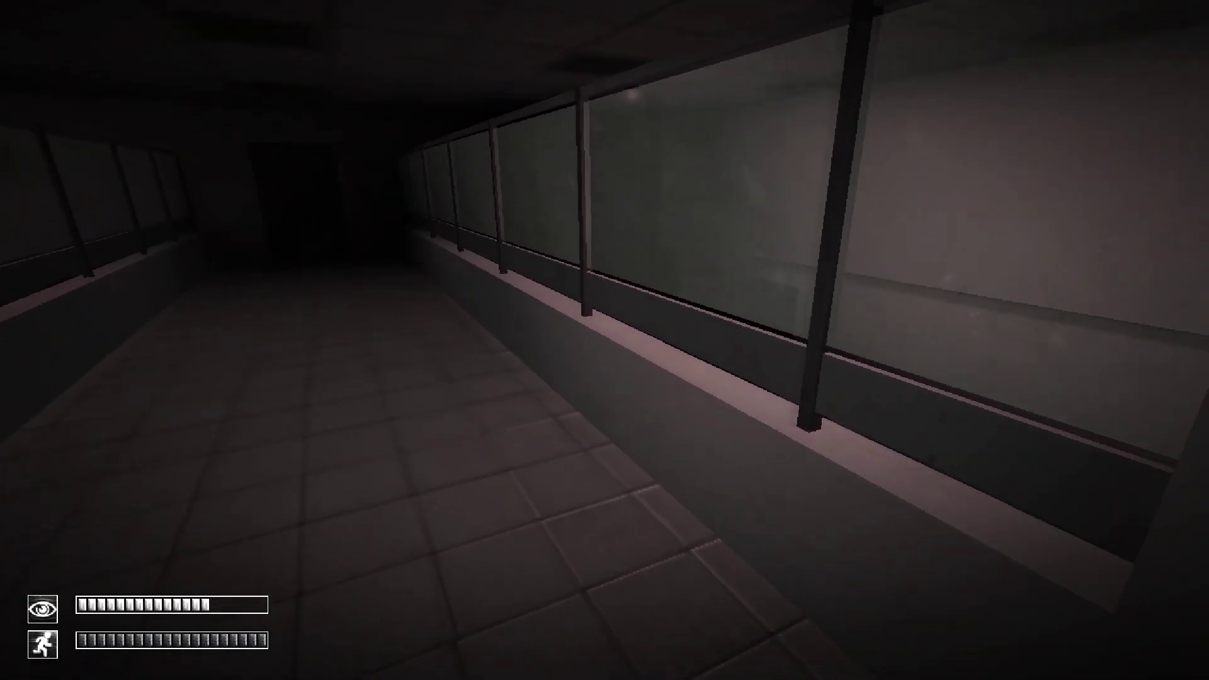
{"action": "key", "text": "w"}
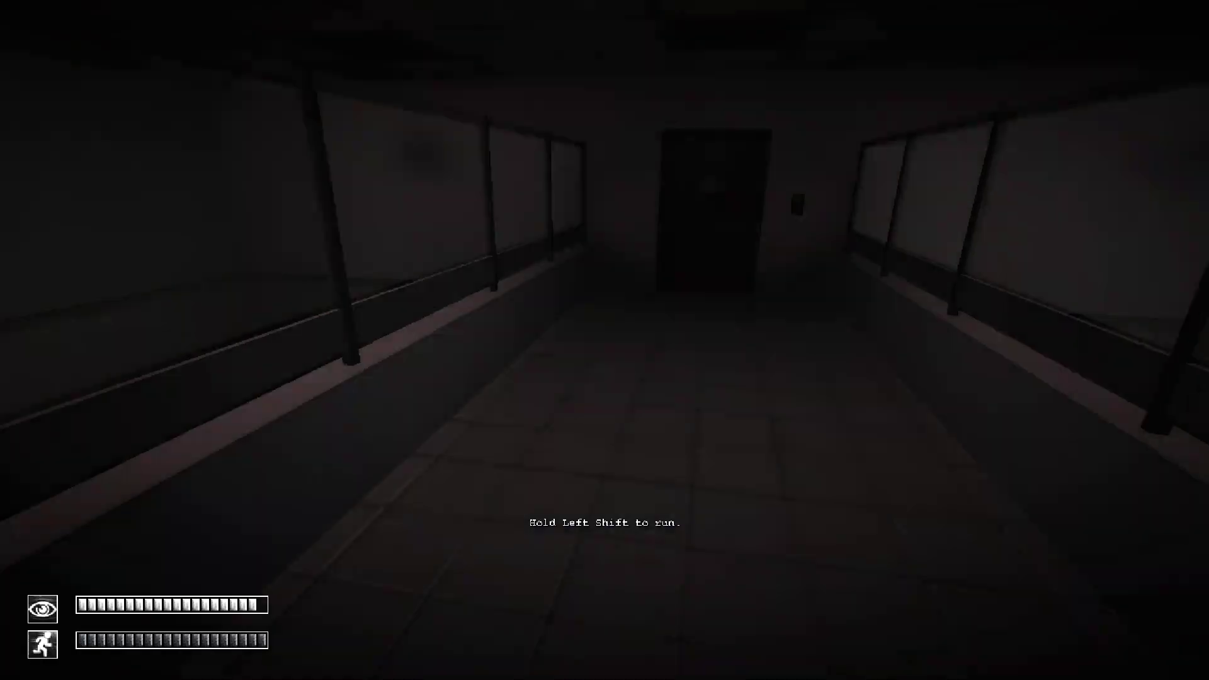
{"action": "key", "text": "w"}
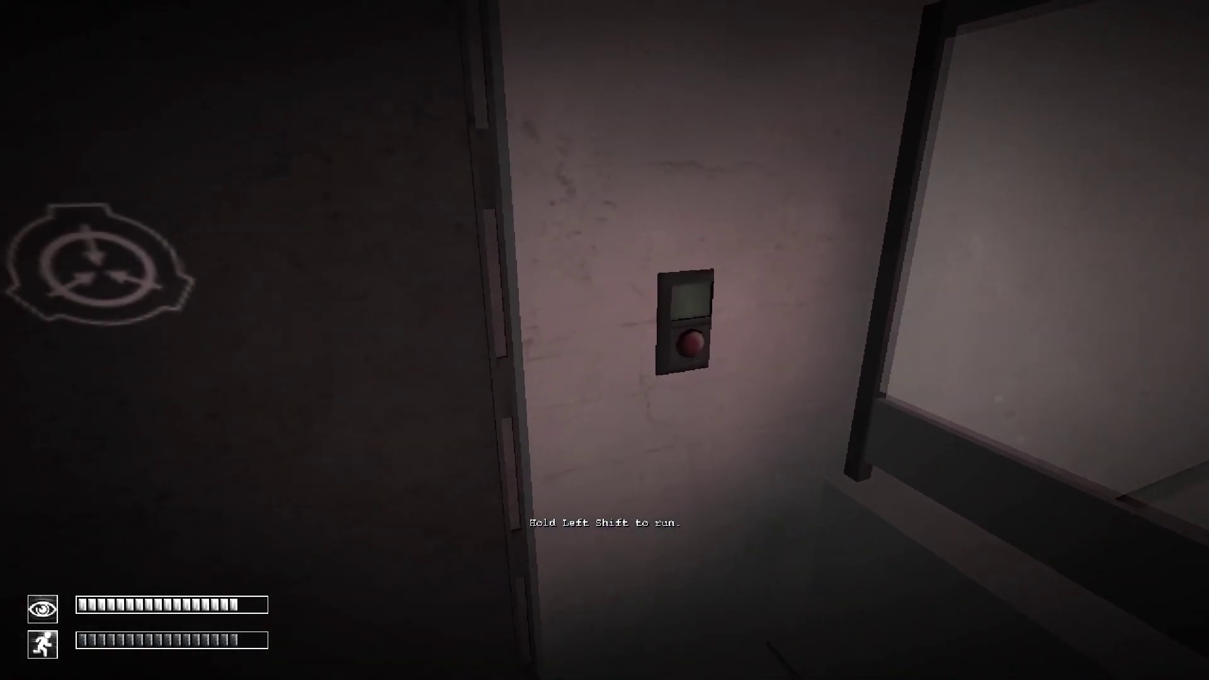
- Try the locked end door, close the inventory, and walk back to the stairwell
{"action": "left_click", "coordinate": [648, 336]}
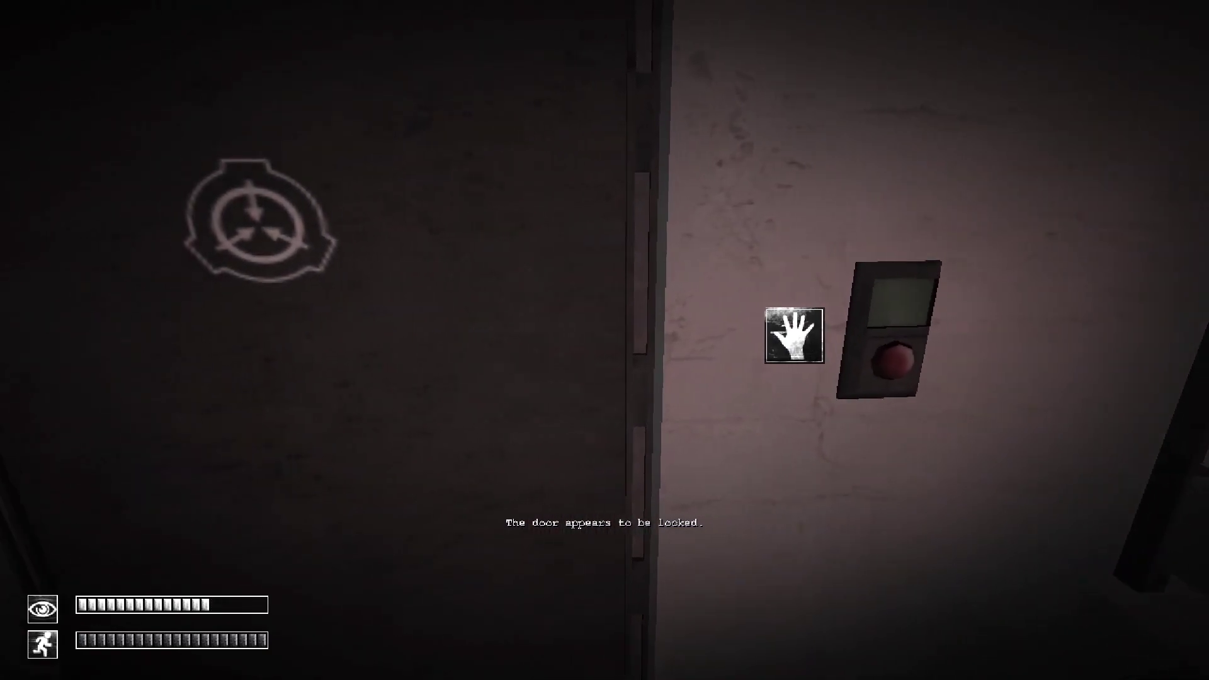
{"action": "key", "text": "w"}
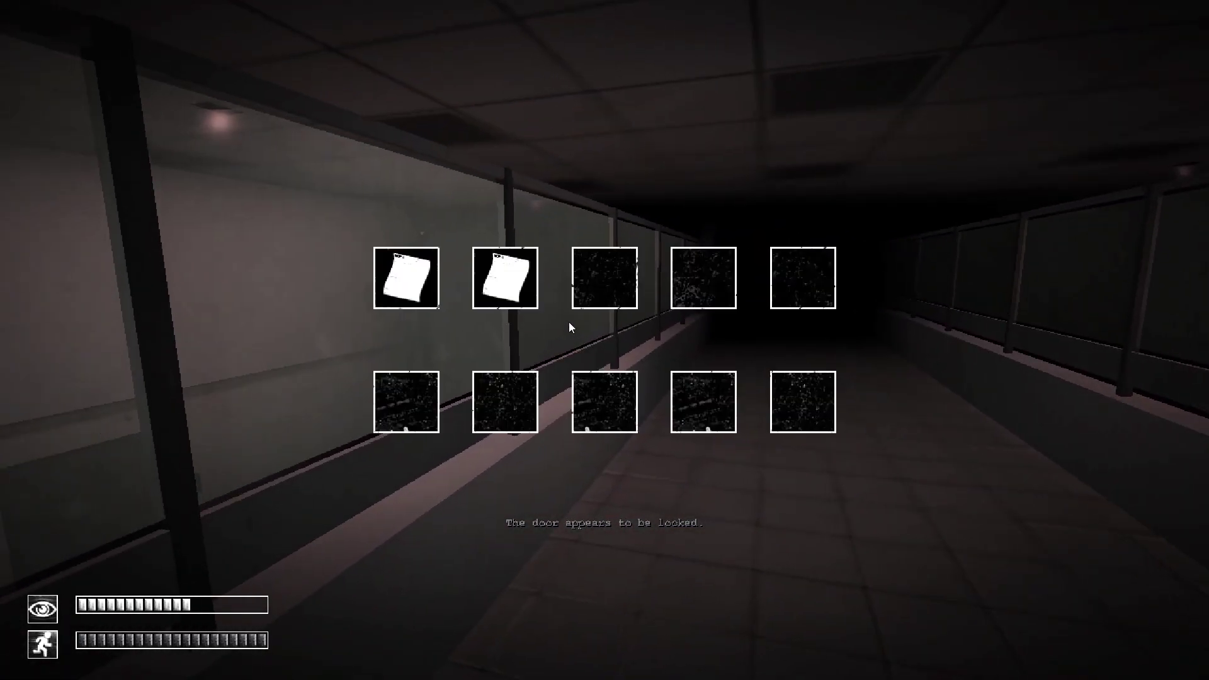
{"action": "key", "text": "Tab"}
{"action": "key", "text": "w"}
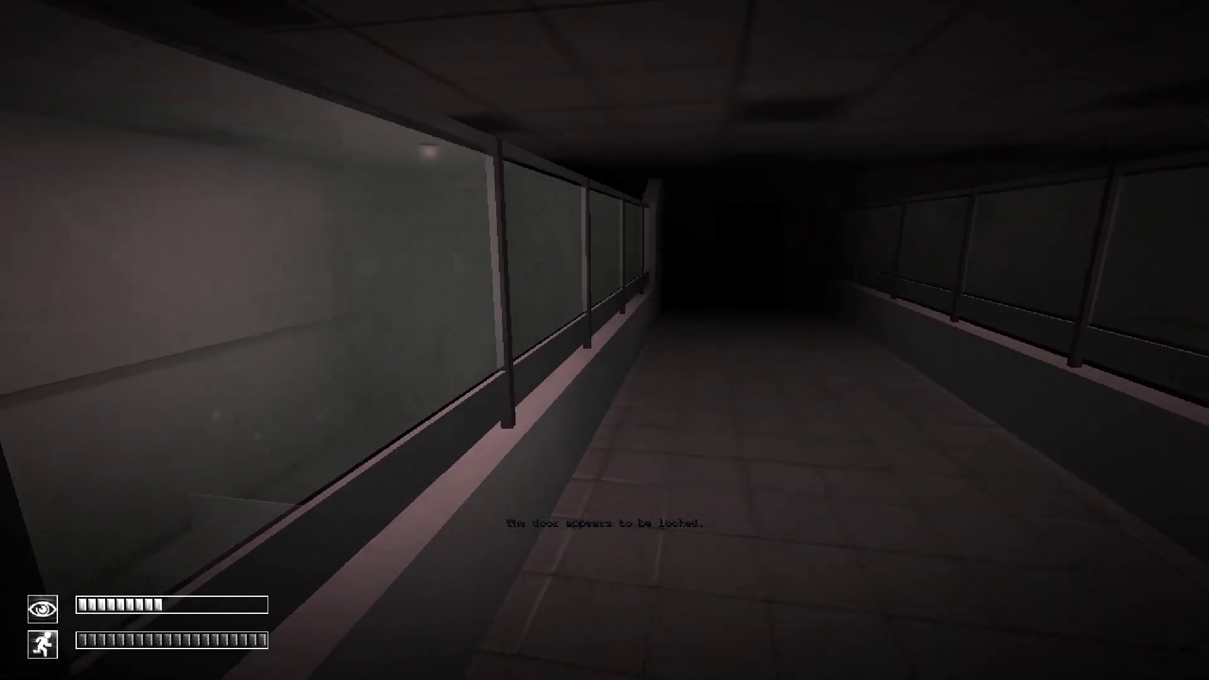
{"action": "key", "text": "w"}
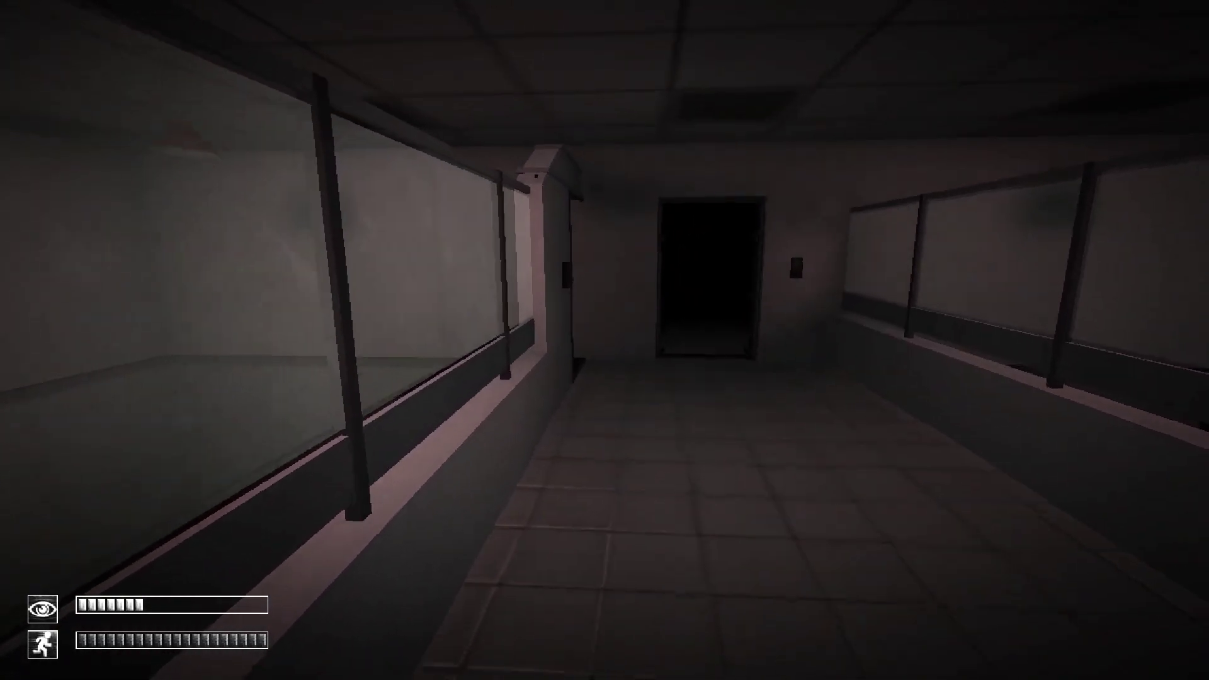
{"action": "key", "text": "w"}
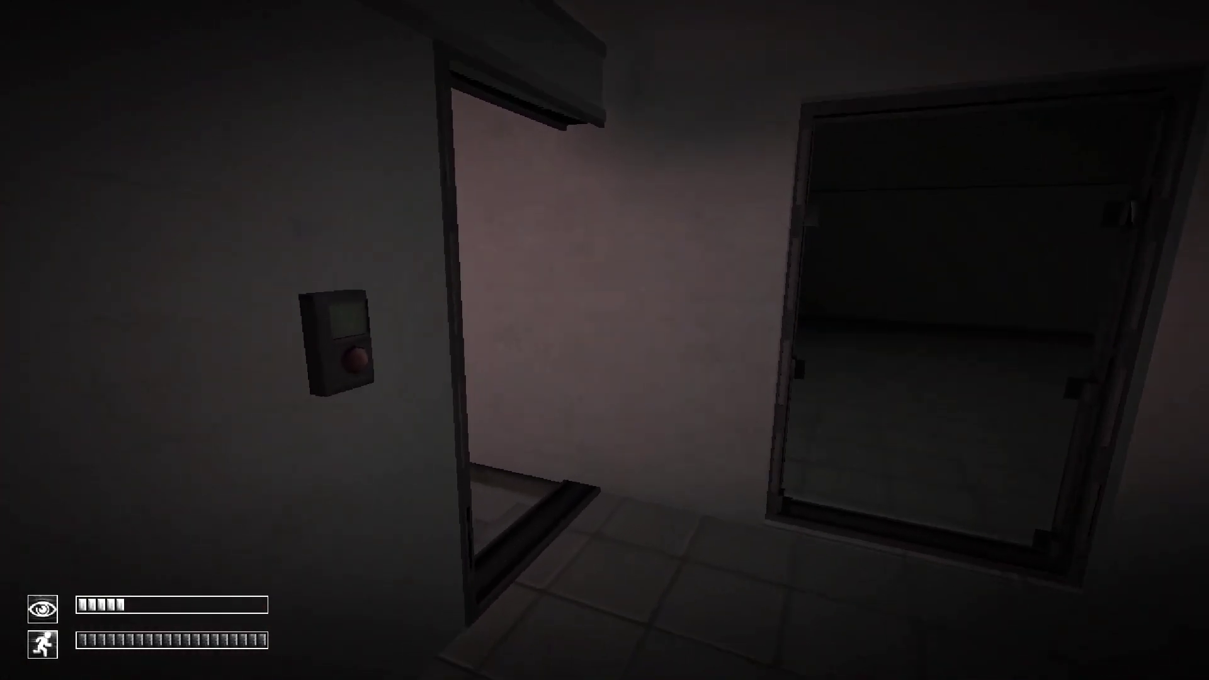
{"action": "key", "text": "w"}
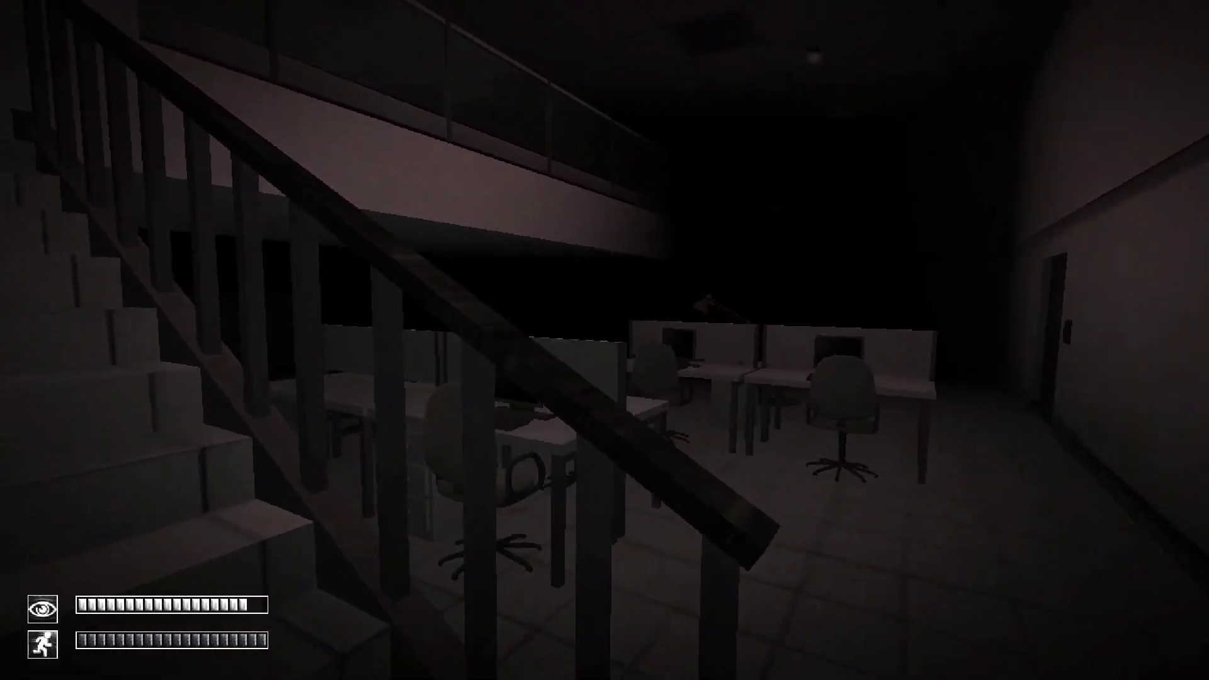
- Descend into the office area and try the locked keypad door
{"action": "key", "text": "w"}
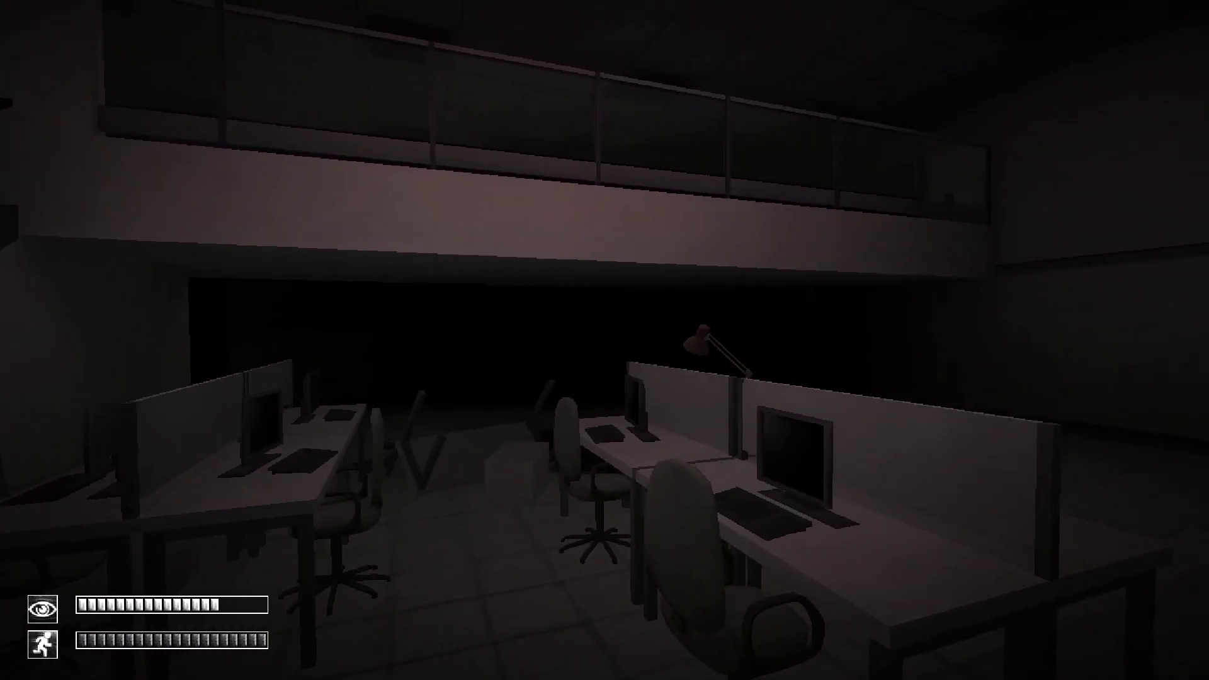
{"action": "key", "text": "w"}
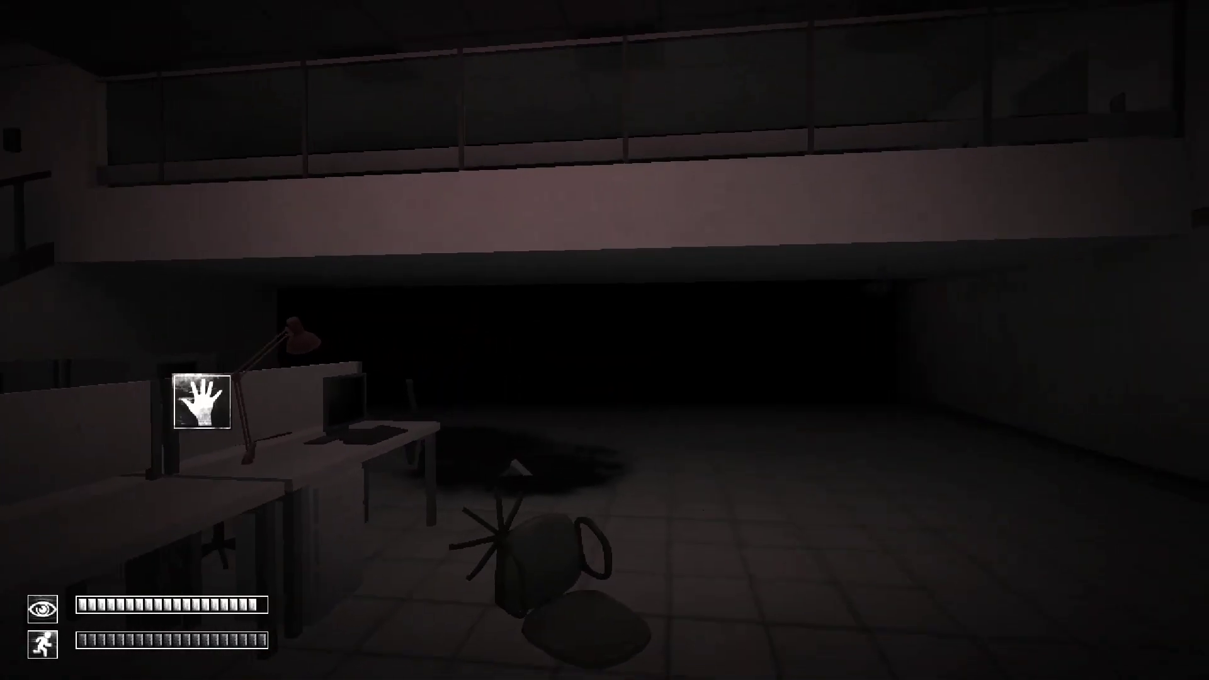
{"action": "key", "text": "w"}
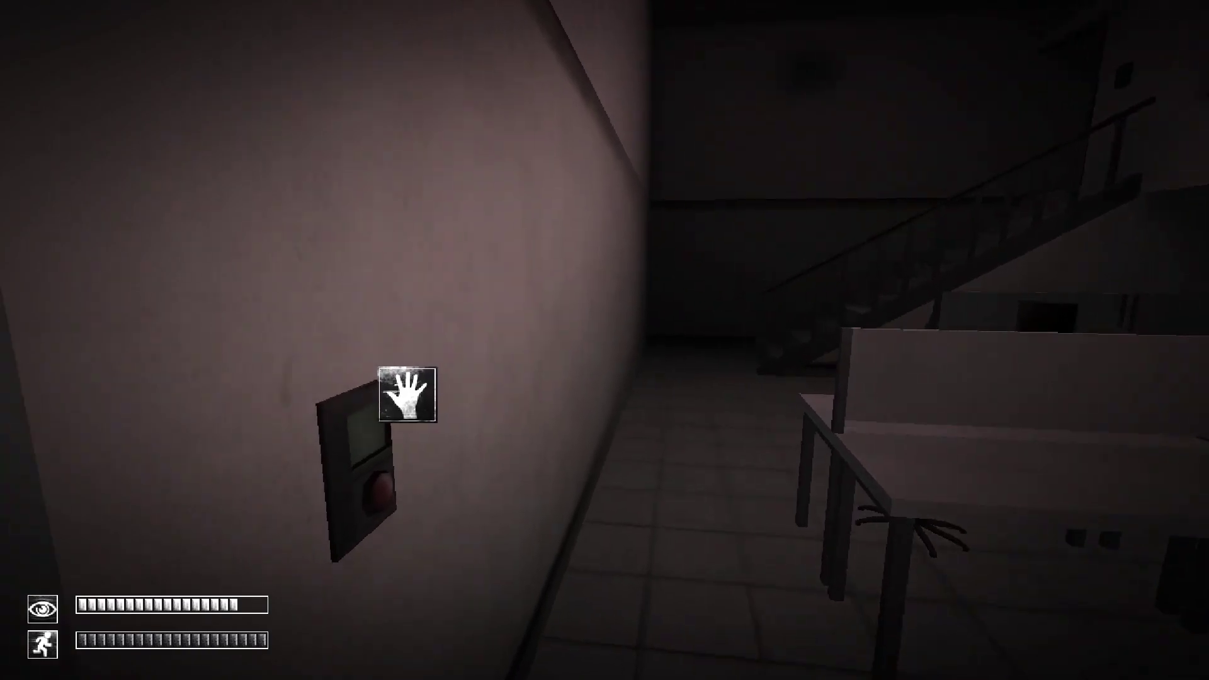
{"action": "left_click", "coordinate": [605, 340]}
- Open the door beside the filing cabinet and walk into the dark corridor
{"action": "key", "text": "w"}
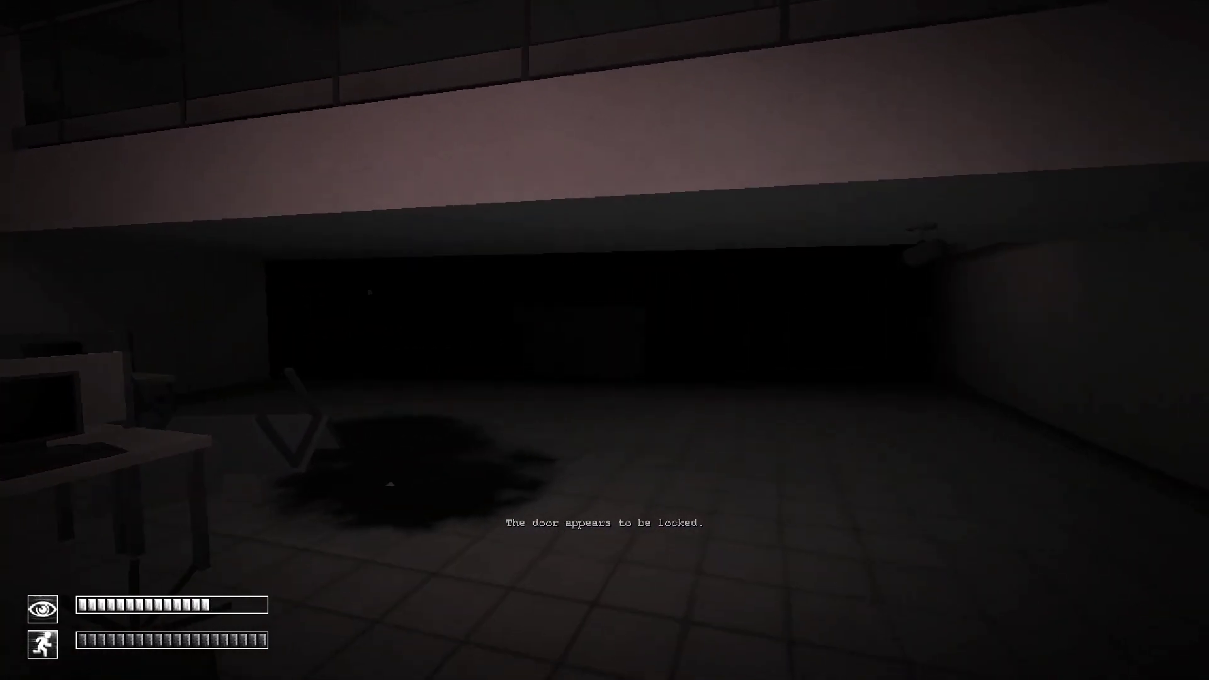
{"action": "key", "text": "w"}
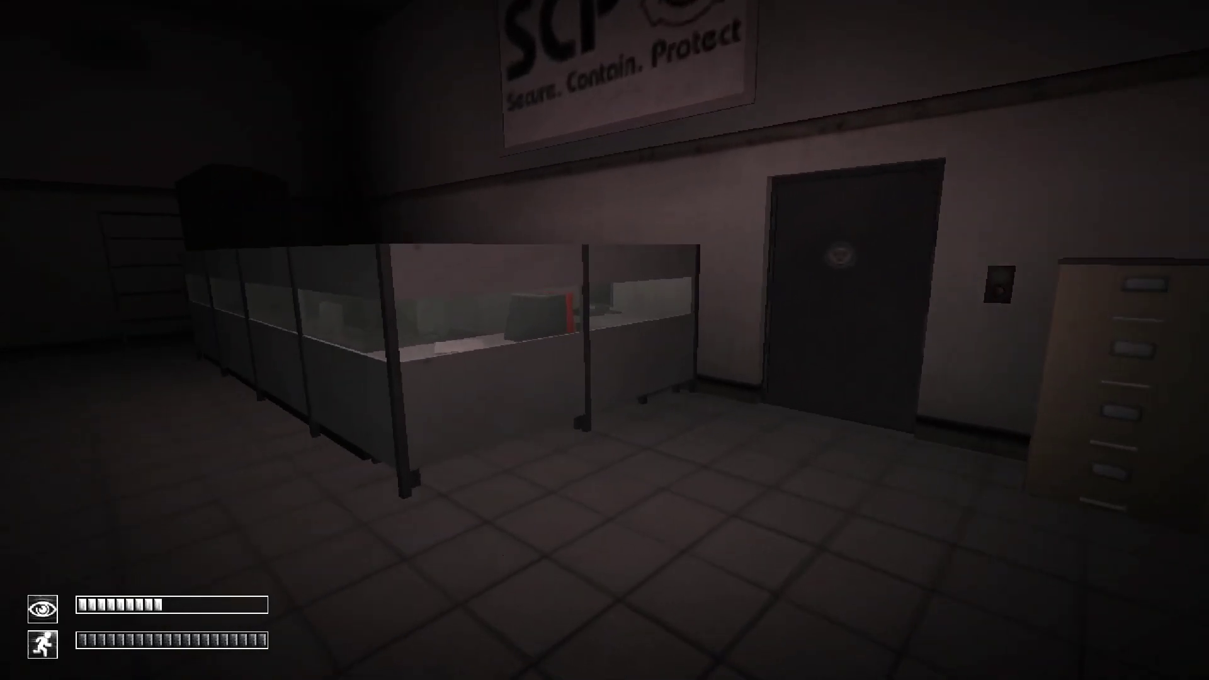
{"action": "key", "text": "w"}
{"action": "key", "text": "w"}
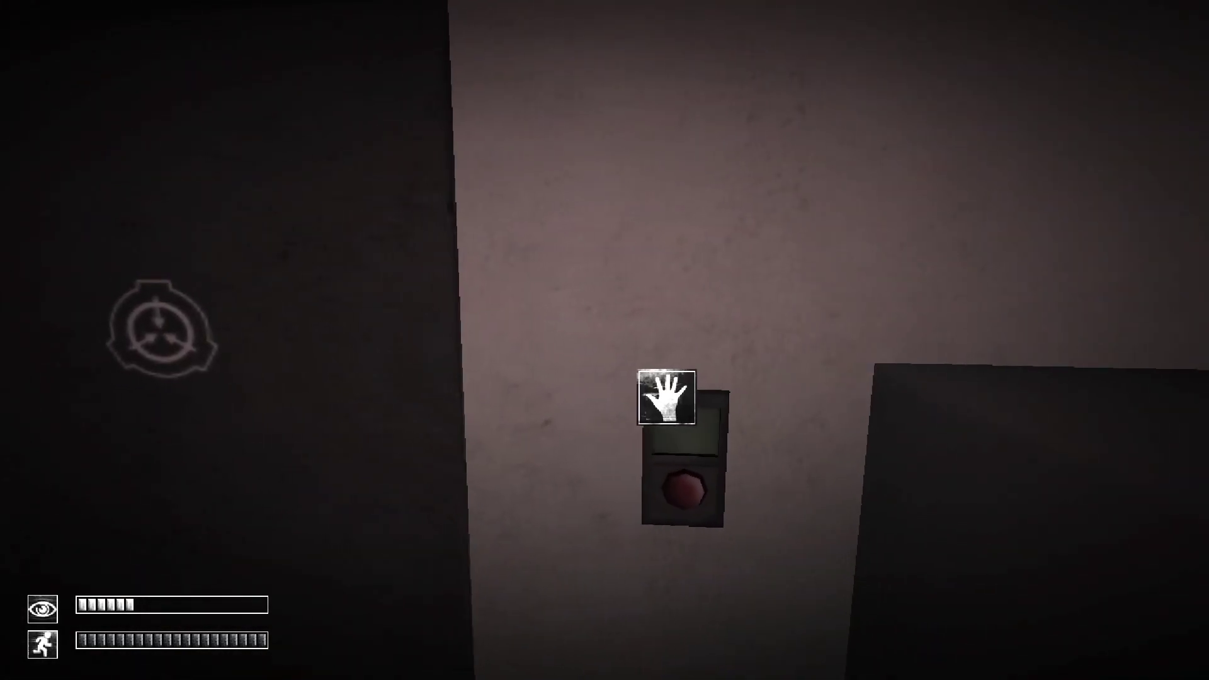
{"action": "left_click", "coordinate": [663, 401]}
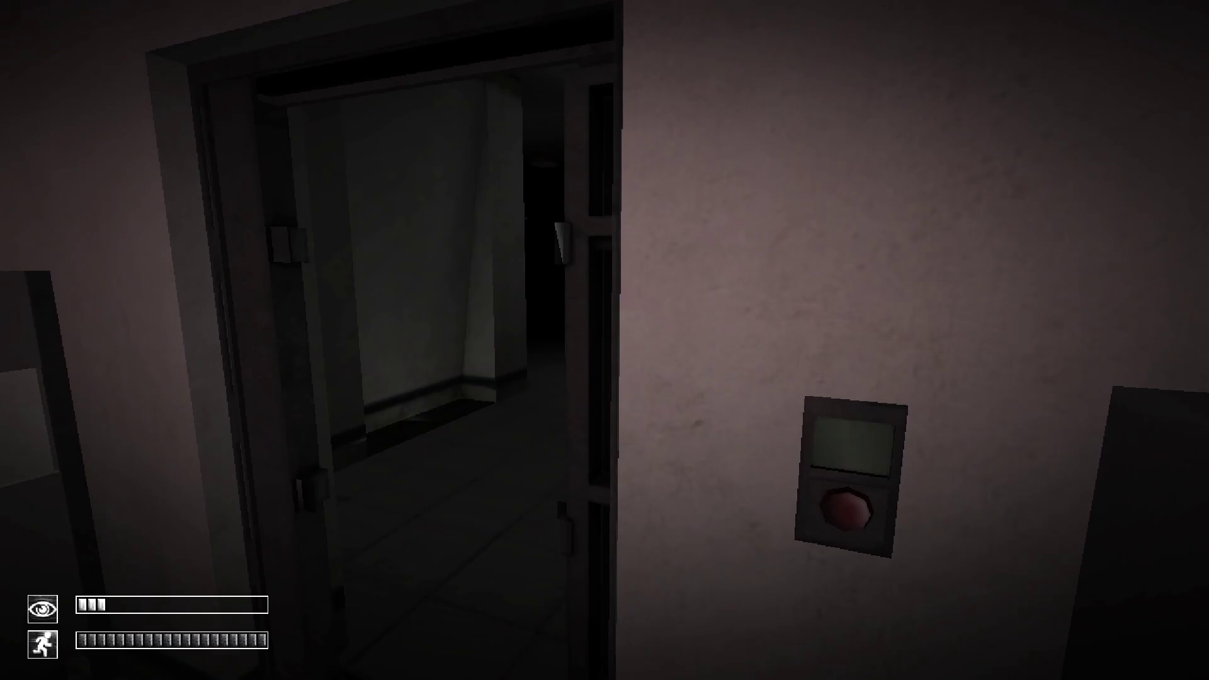
{"action": "key", "text": "w"}
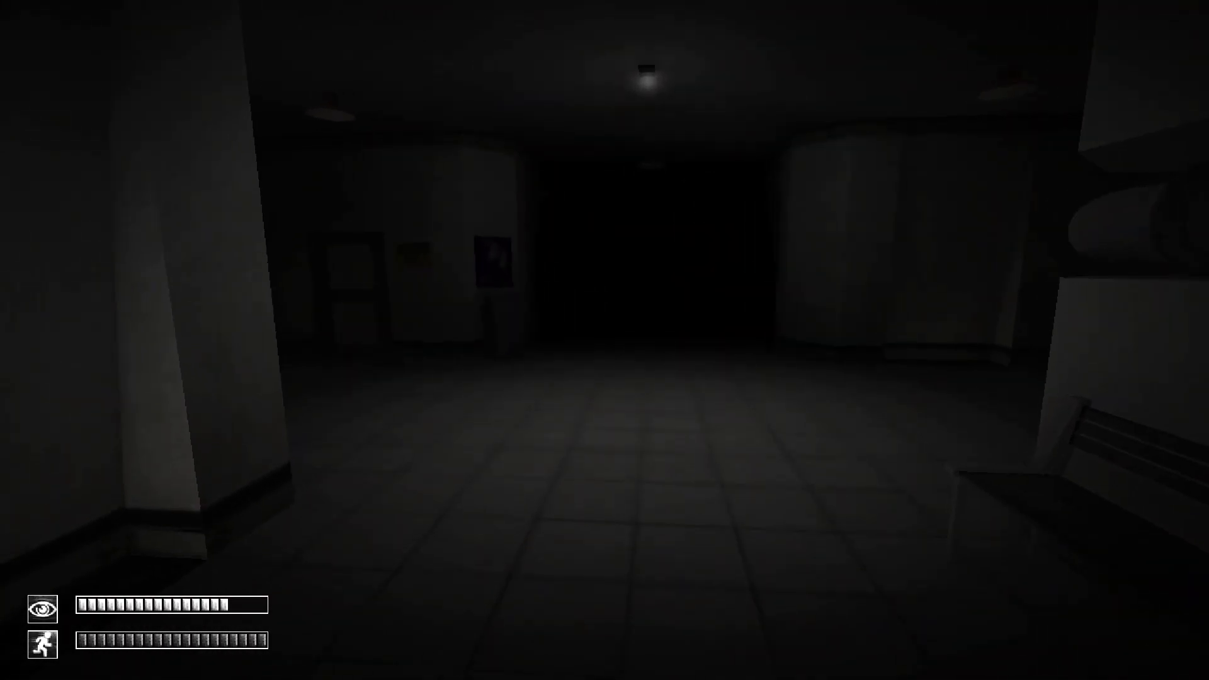
- Walk through the hallway, signed corridor and side room into a dark room
{"action": "key", "text": "w"}
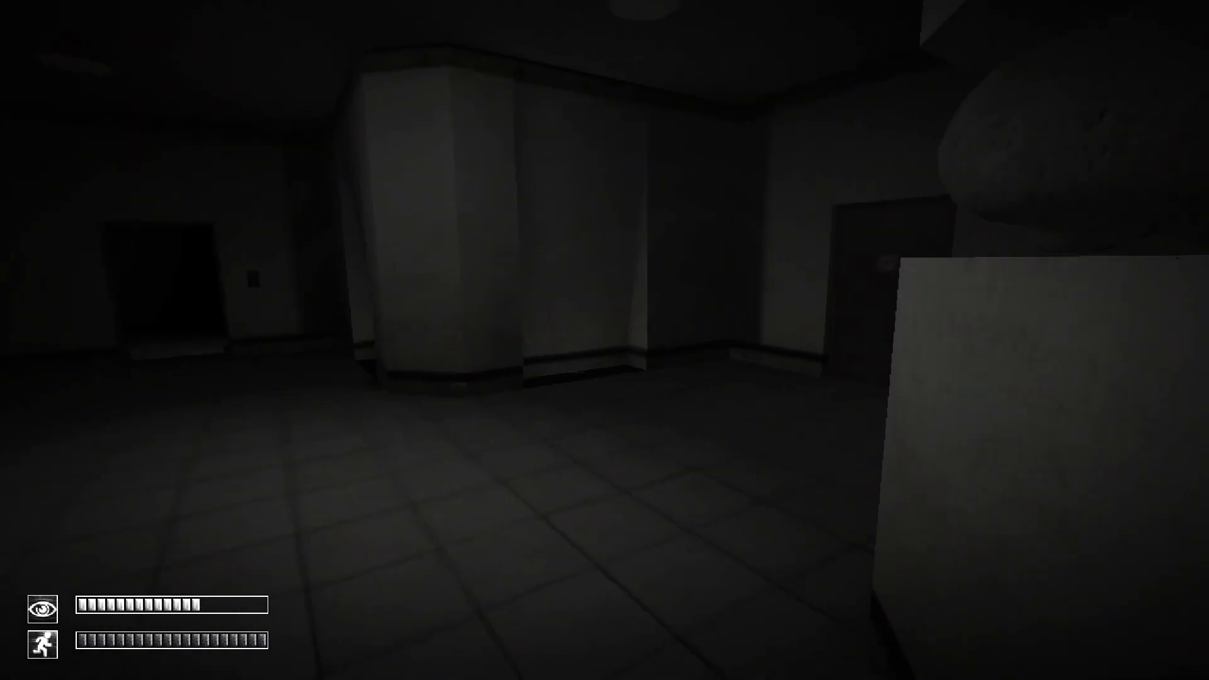
{"action": "key", "text": "w"}
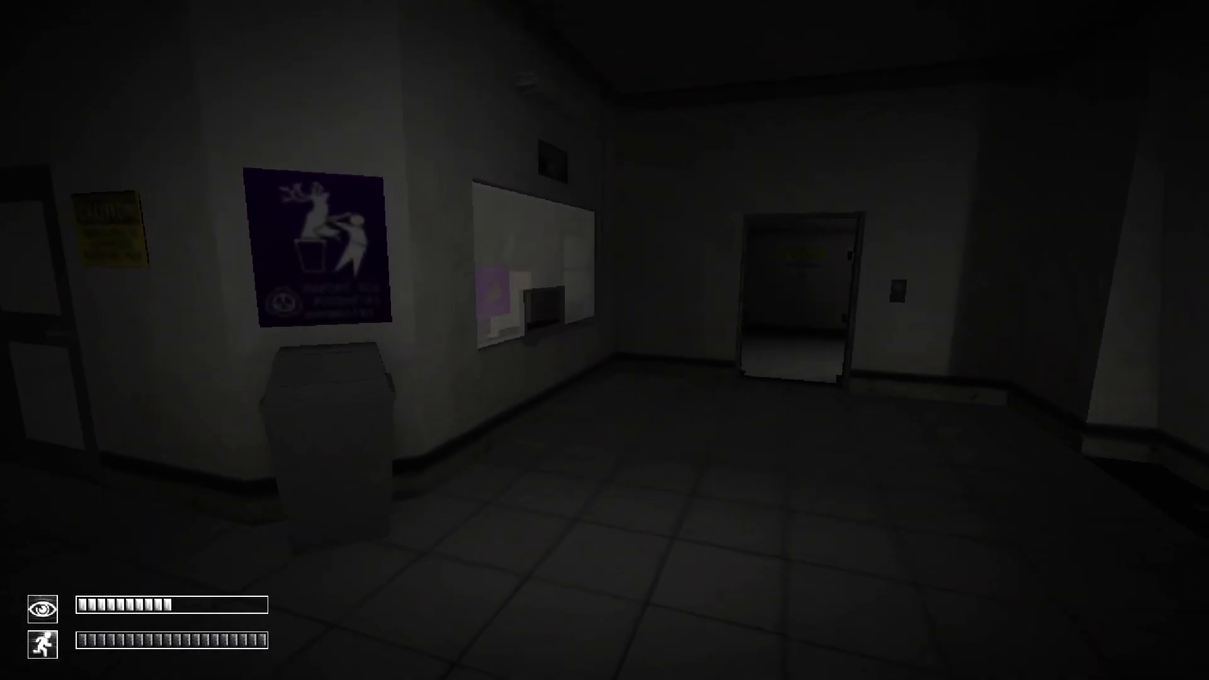
{"action": "key", "text": "w"}
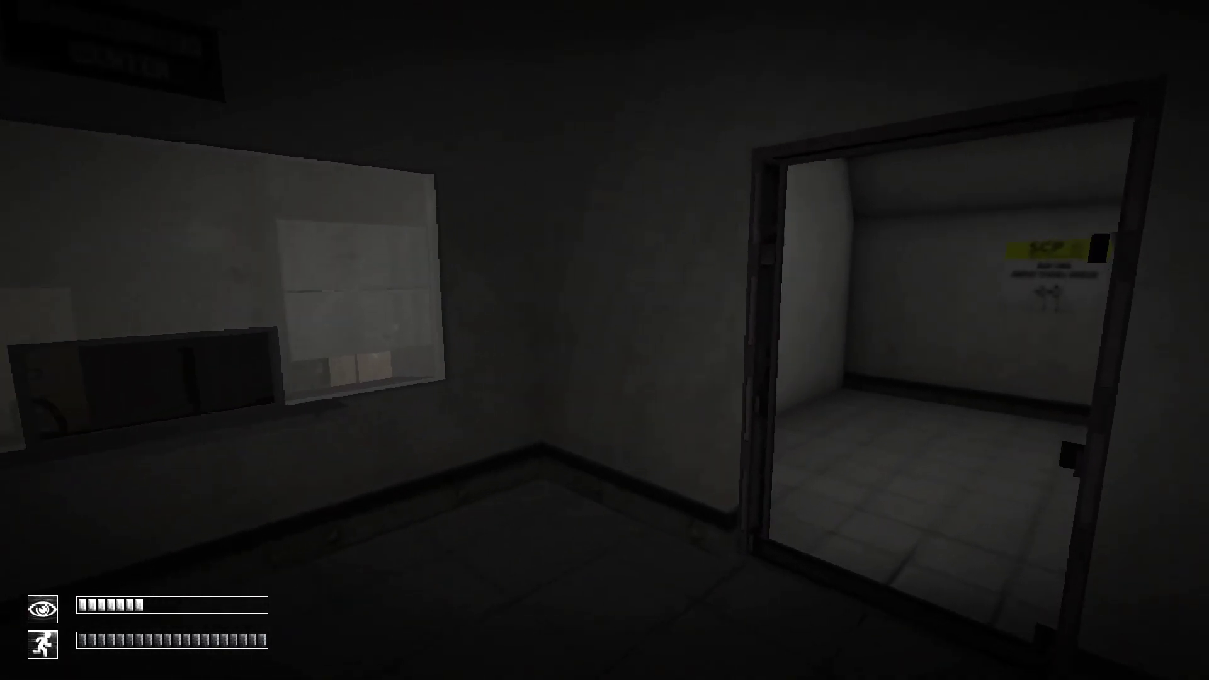
{"action": "key", "text": "w"}
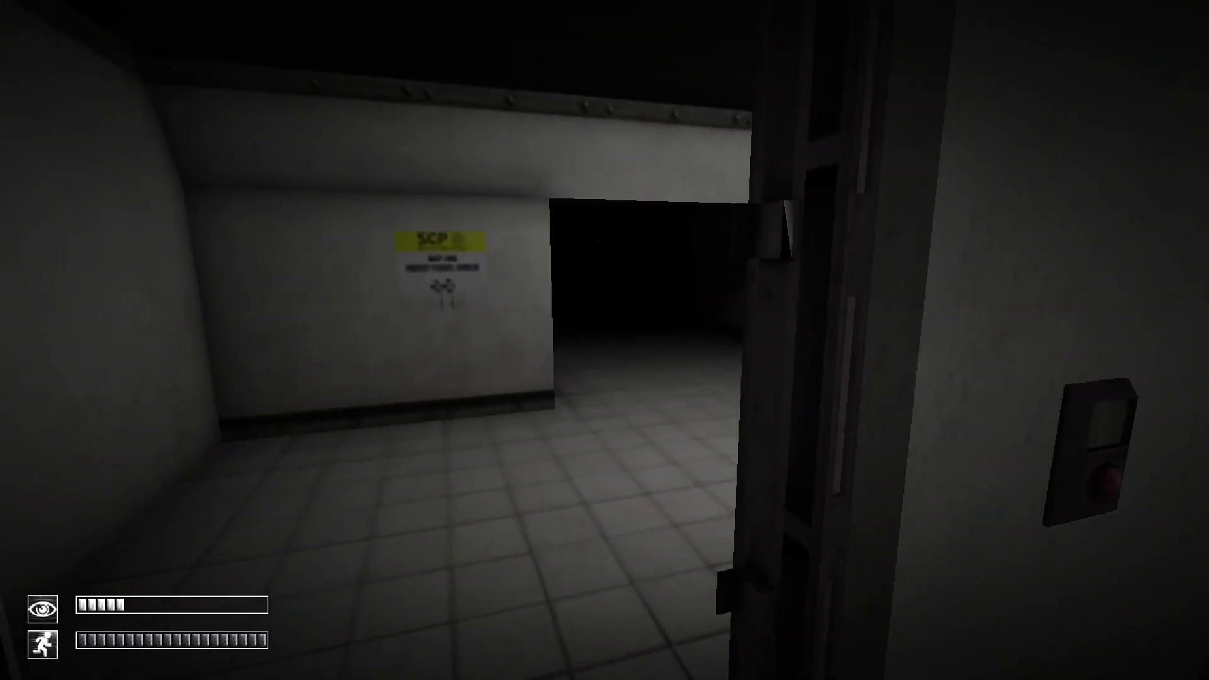
{"action": "key", "text": "w"}
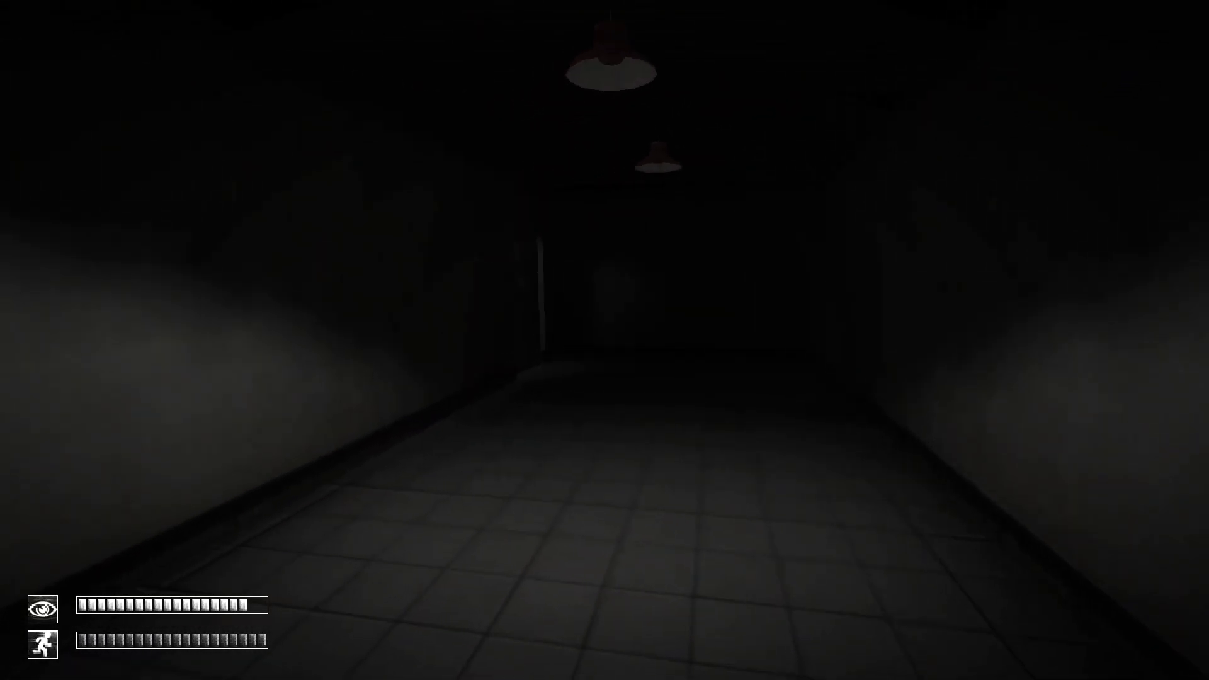
{"action": "key", "text": "w"}
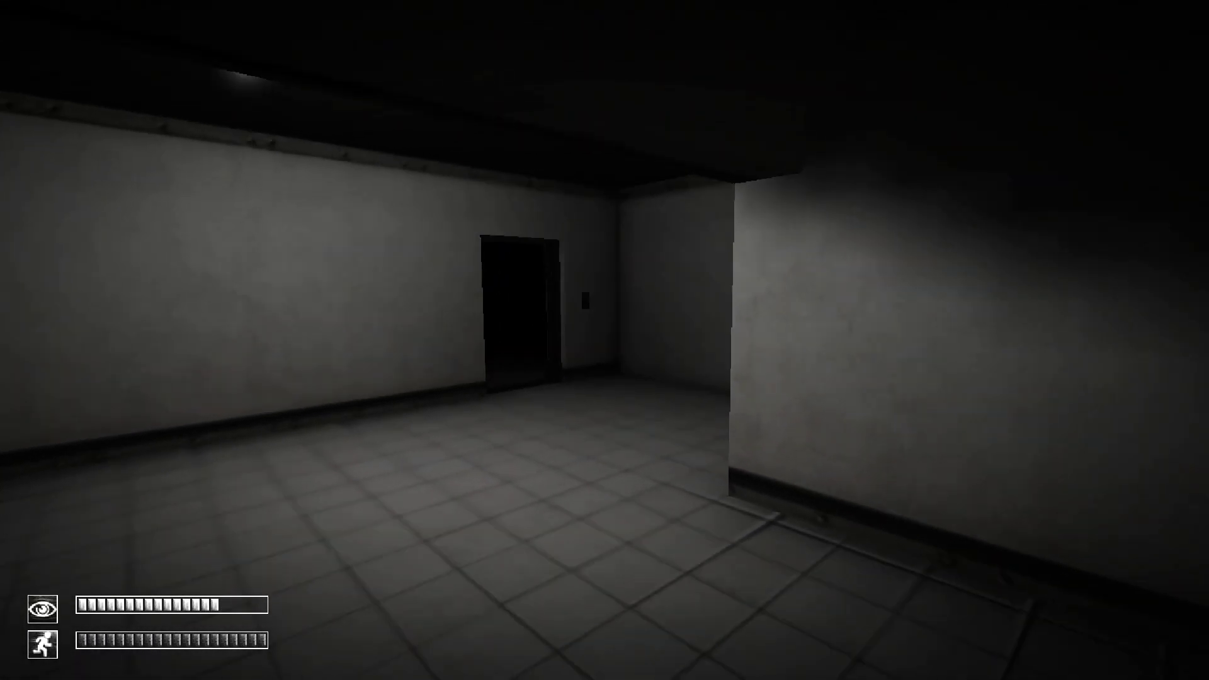
{"action": "key", "text": "w"}
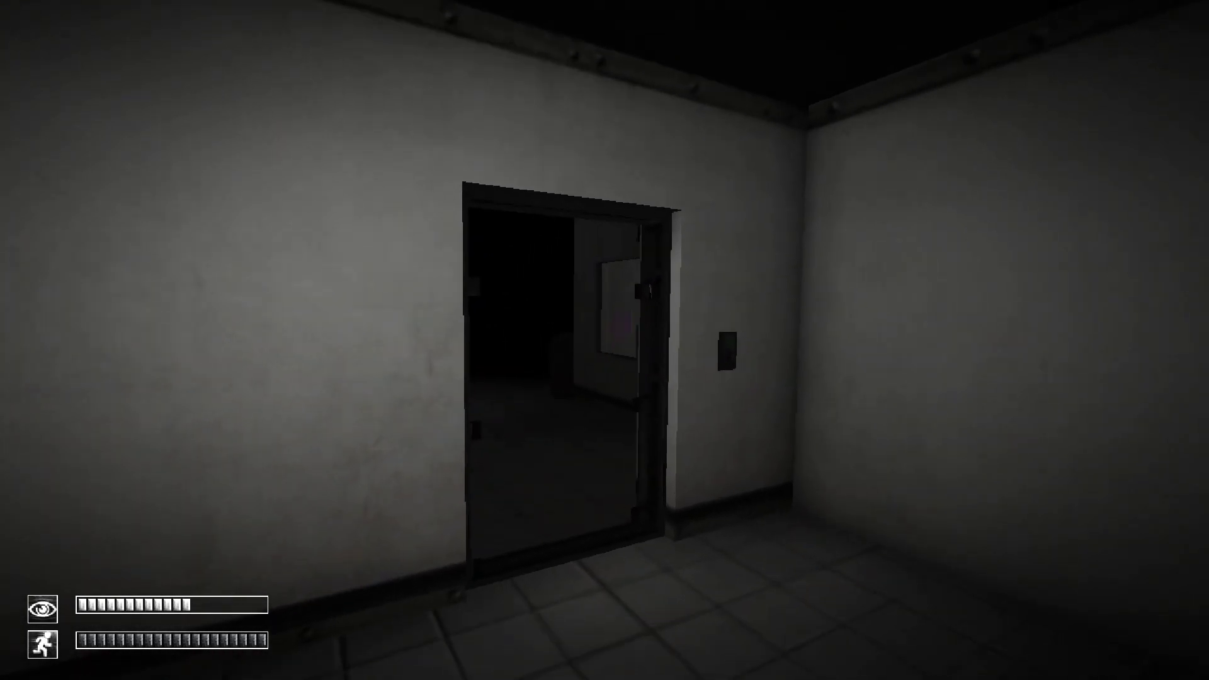
{"action": "key", "text": "w"}
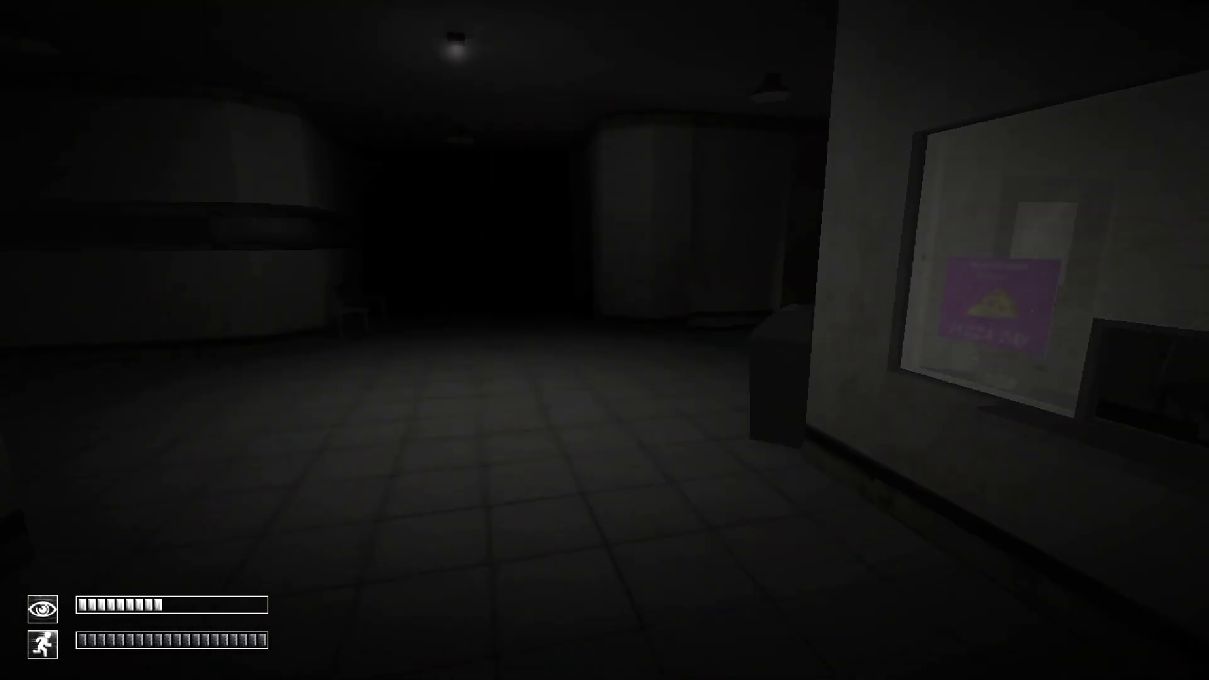
{"action": "key", "text": "w"}
{"action": "key", "text": "w"}
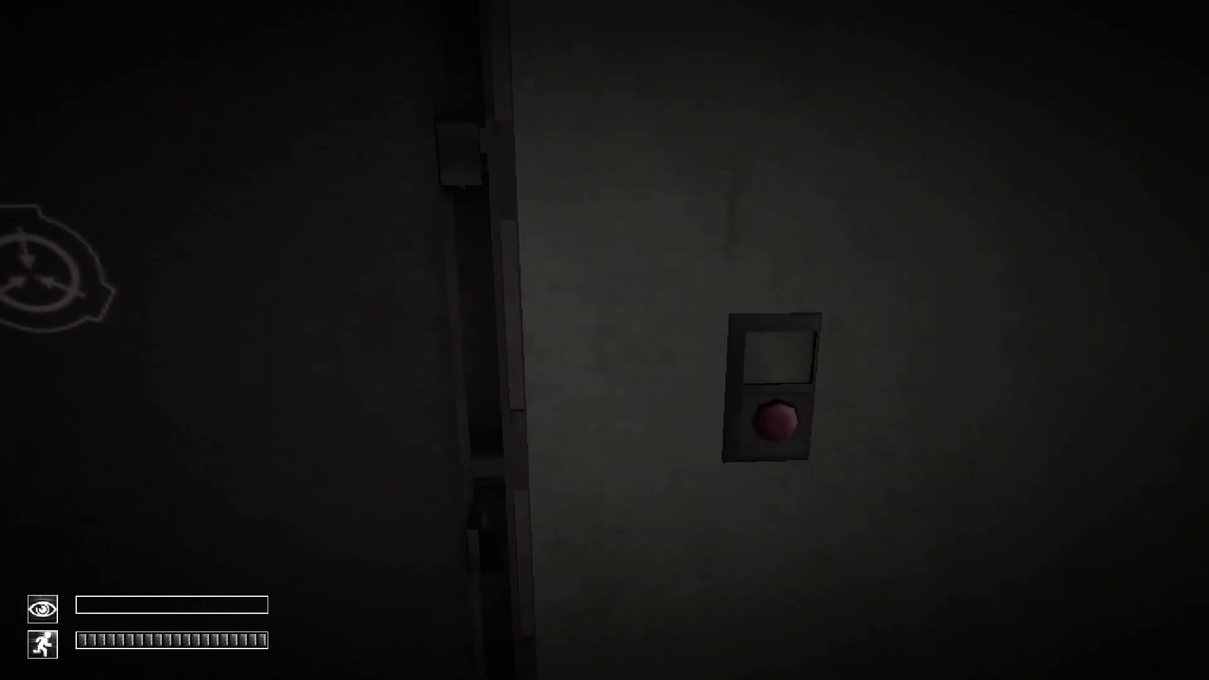
- Open the door to the lit hallway and walk to the SCP-logo door
{"action": "left_click", "coordinate": [775, 420]}
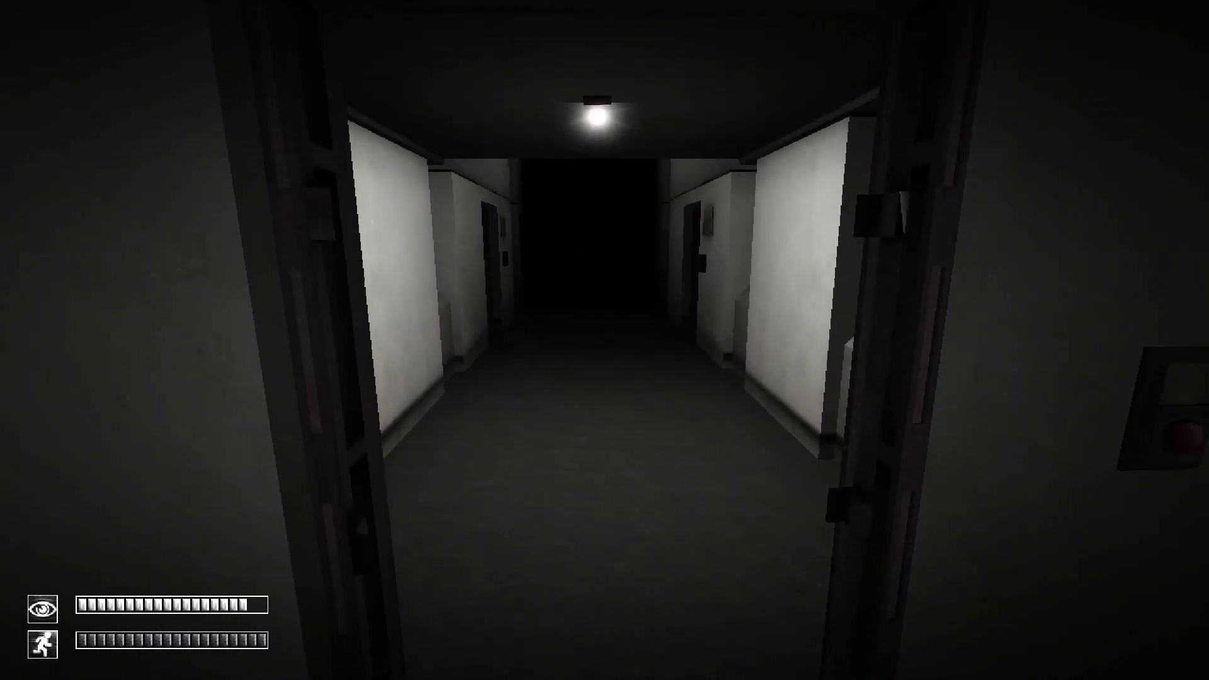
{"action": "key", "text": "w"}
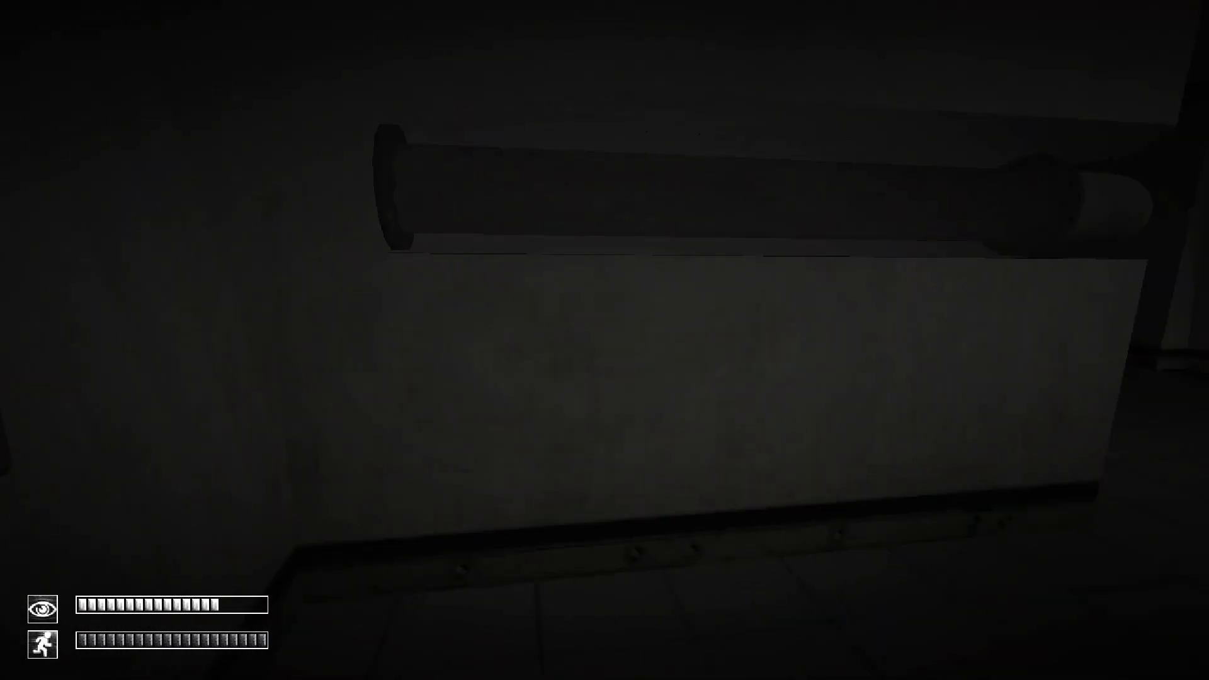
{"action": "key", "text": "w"}
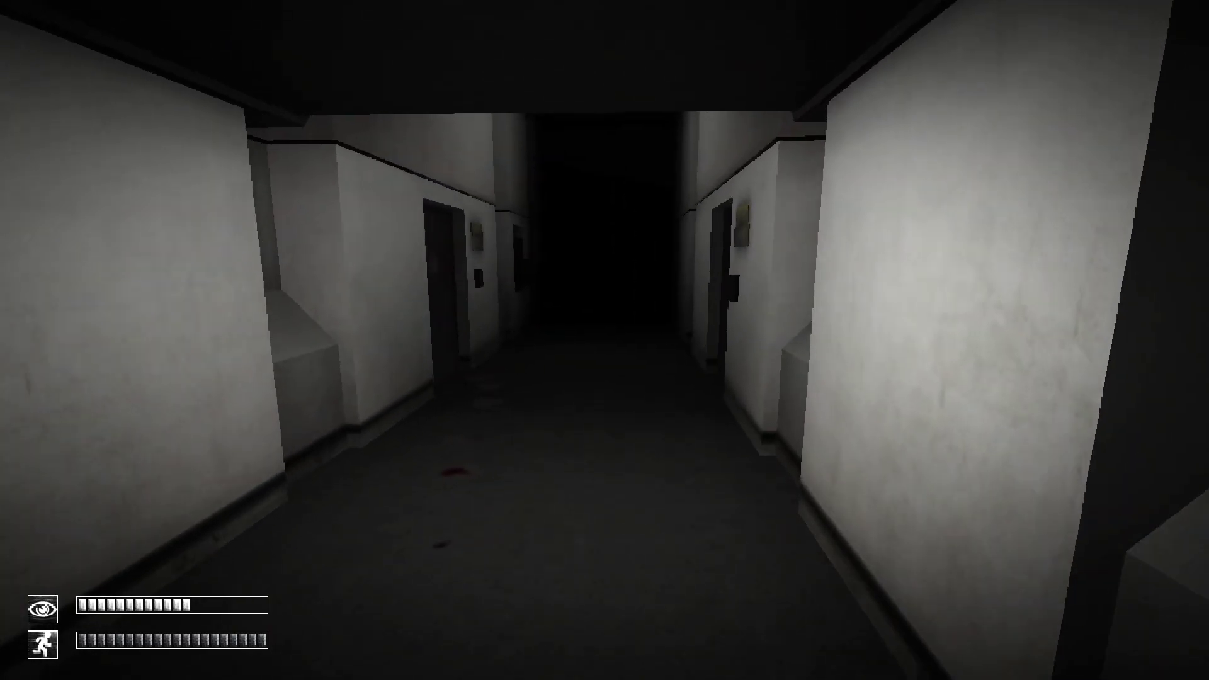
{"action": "key", "text": "w"}
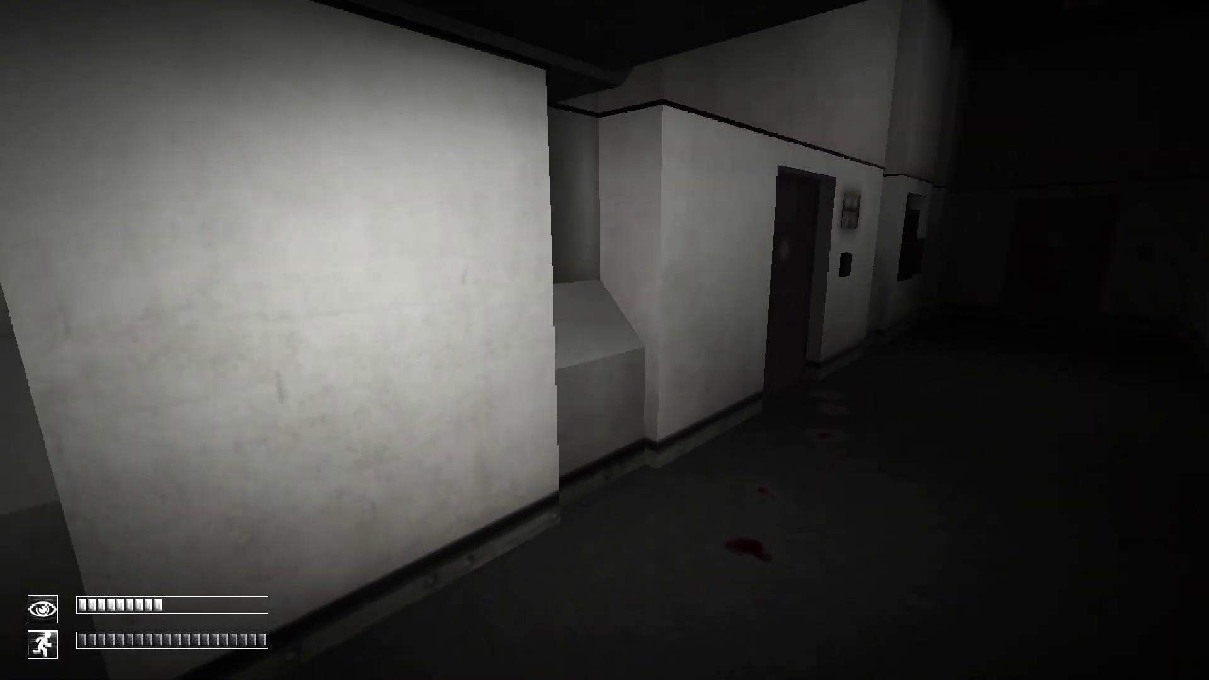
{"action": "key", "text": "w"}
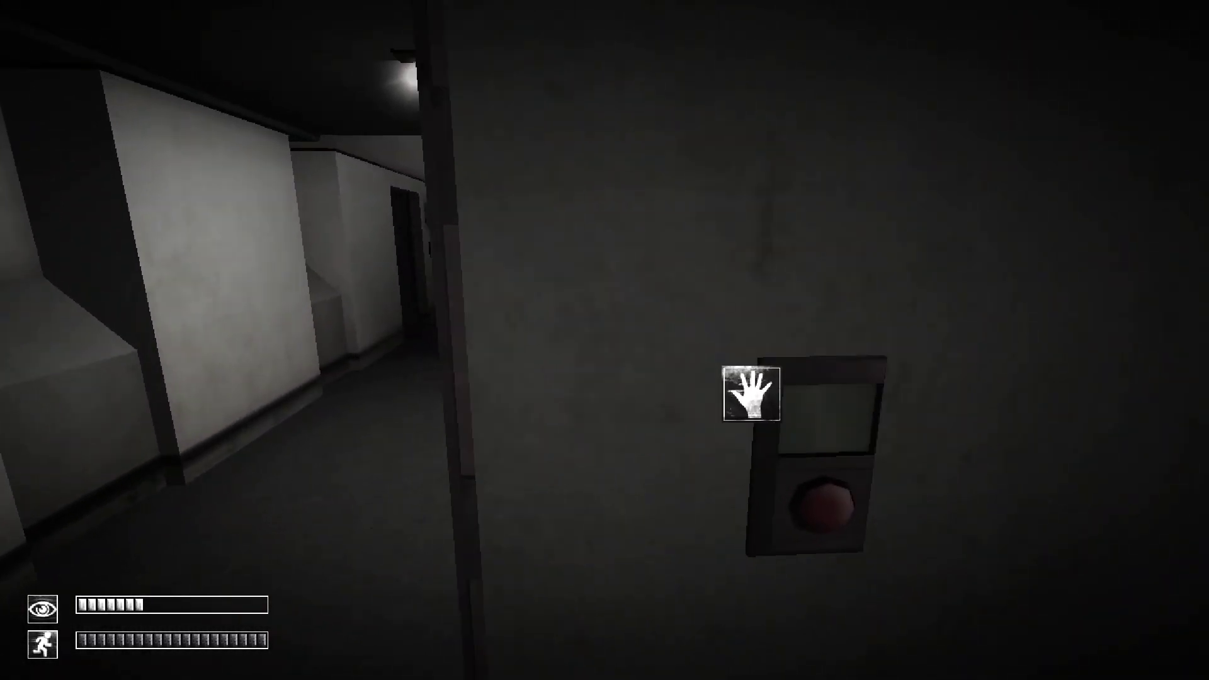
{"action": "key", "text": "w"}
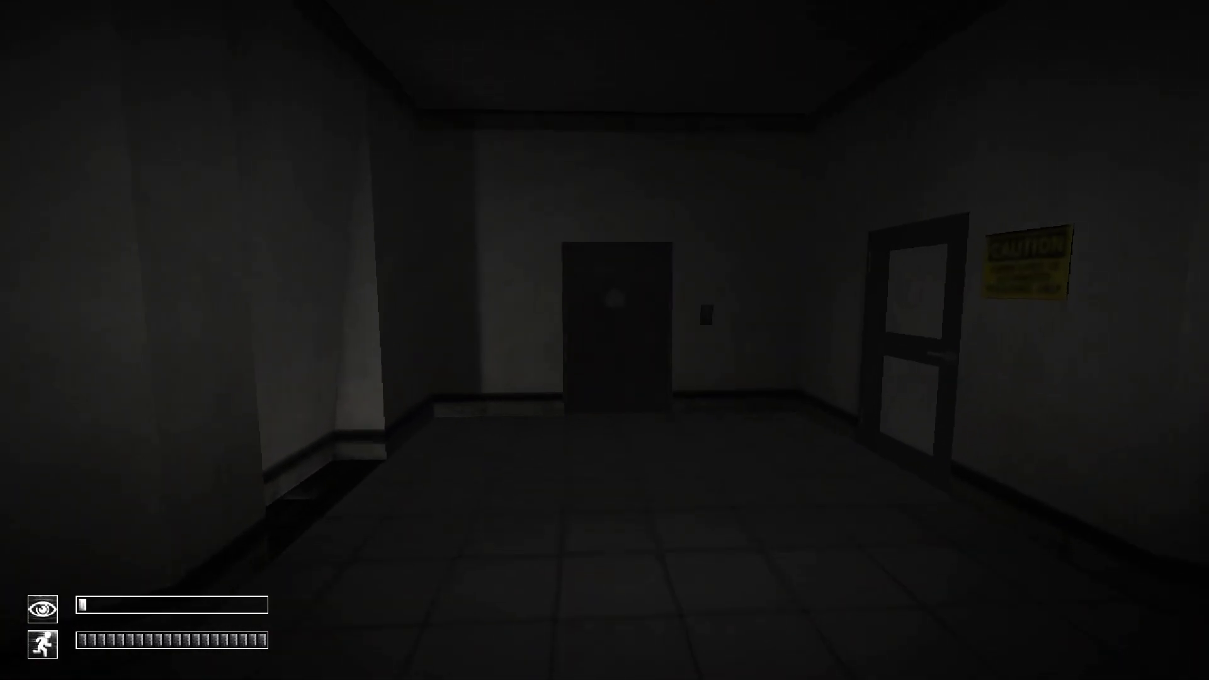
{"action": "key", "text": "w"}
{"action": "key", "text": "w"}
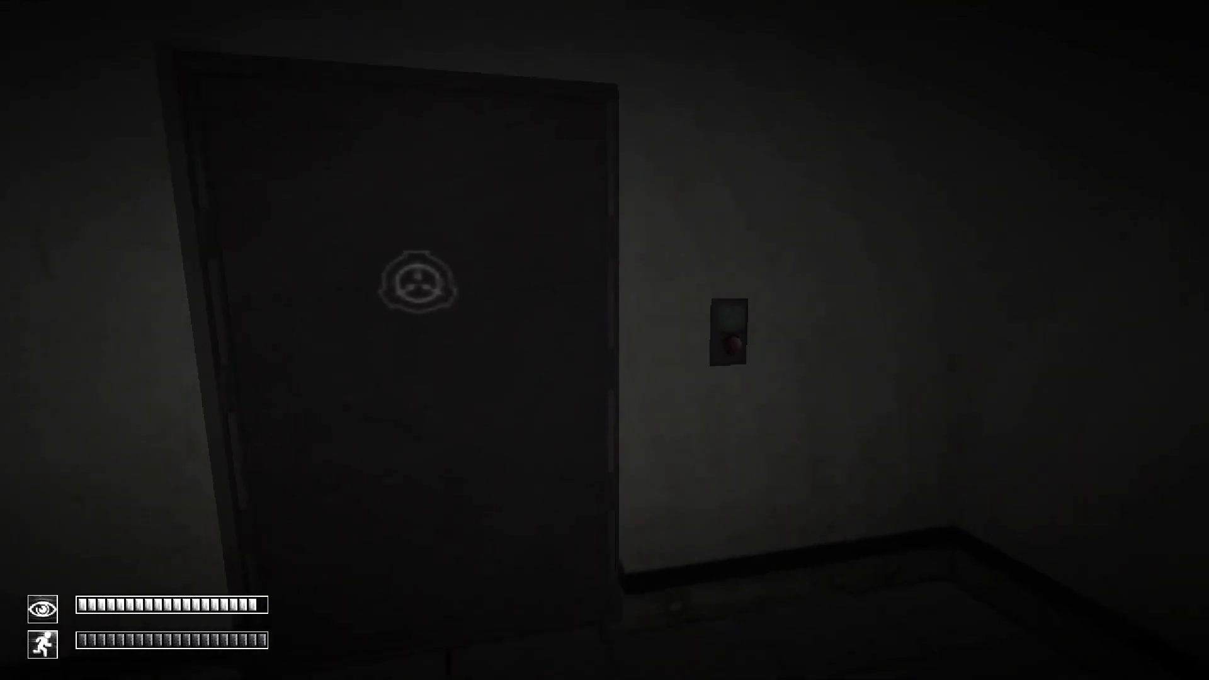
- Head back through the doorway and down the long pillared corridor to a farther door
{"action": "key", "text": "s"}
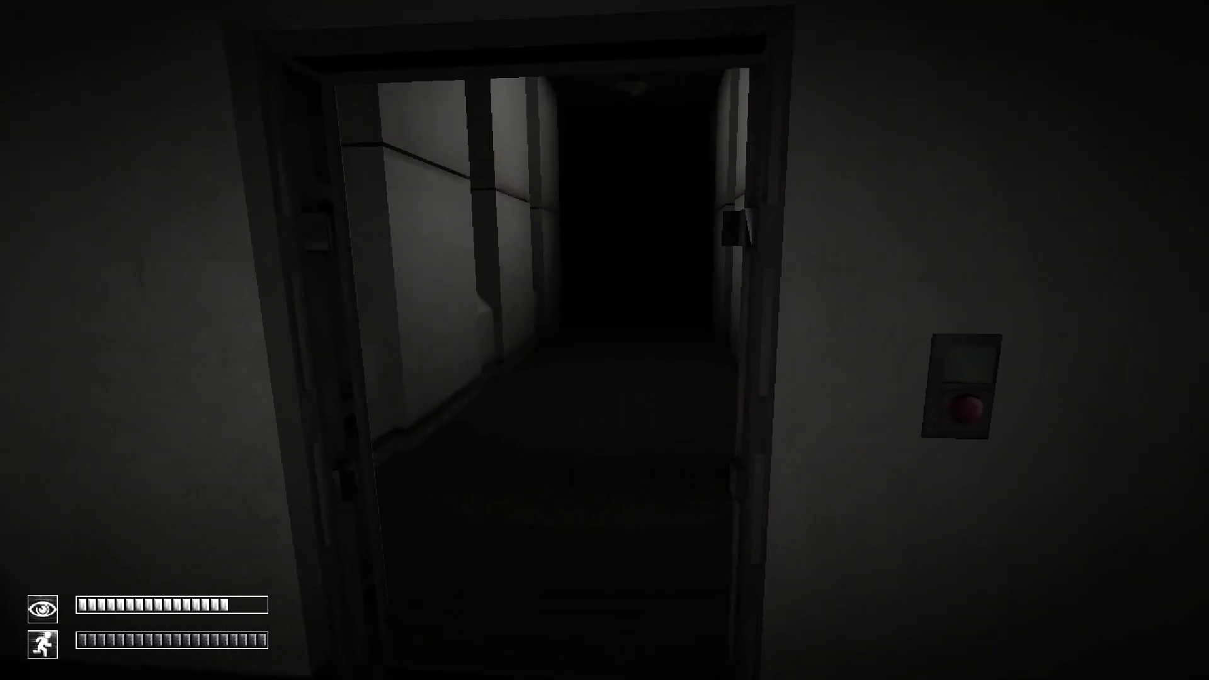
{"action": "key", "text": "w"}
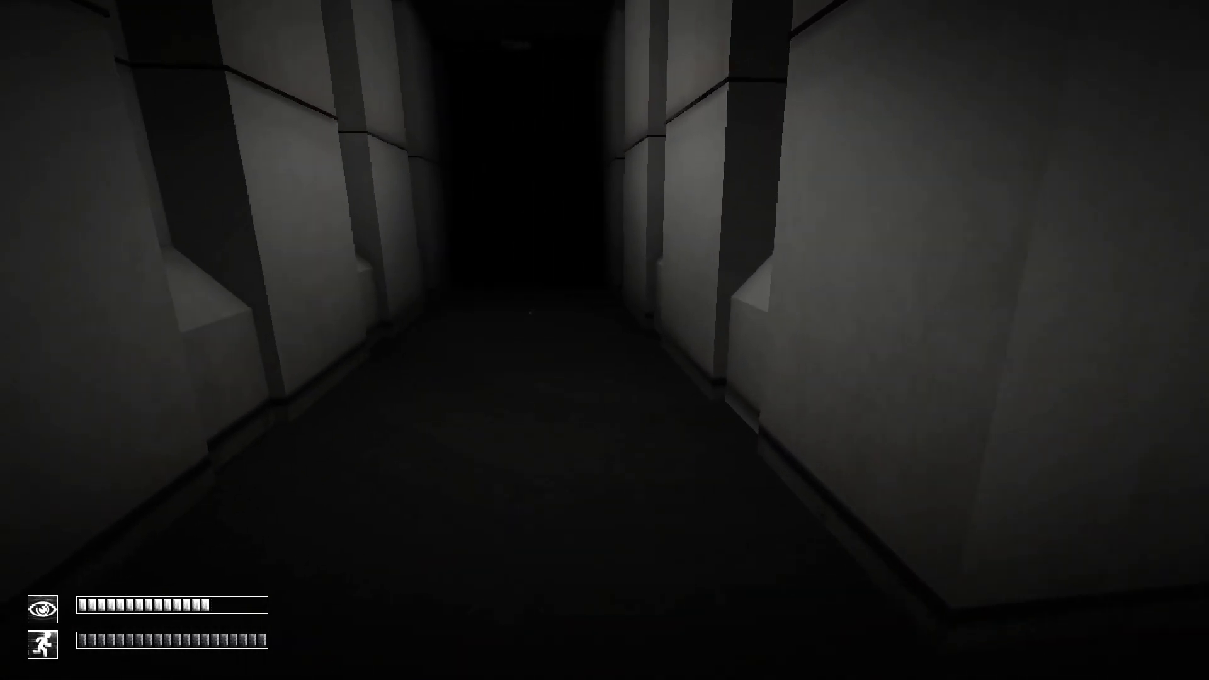
{"action": "key", "text": "w"}
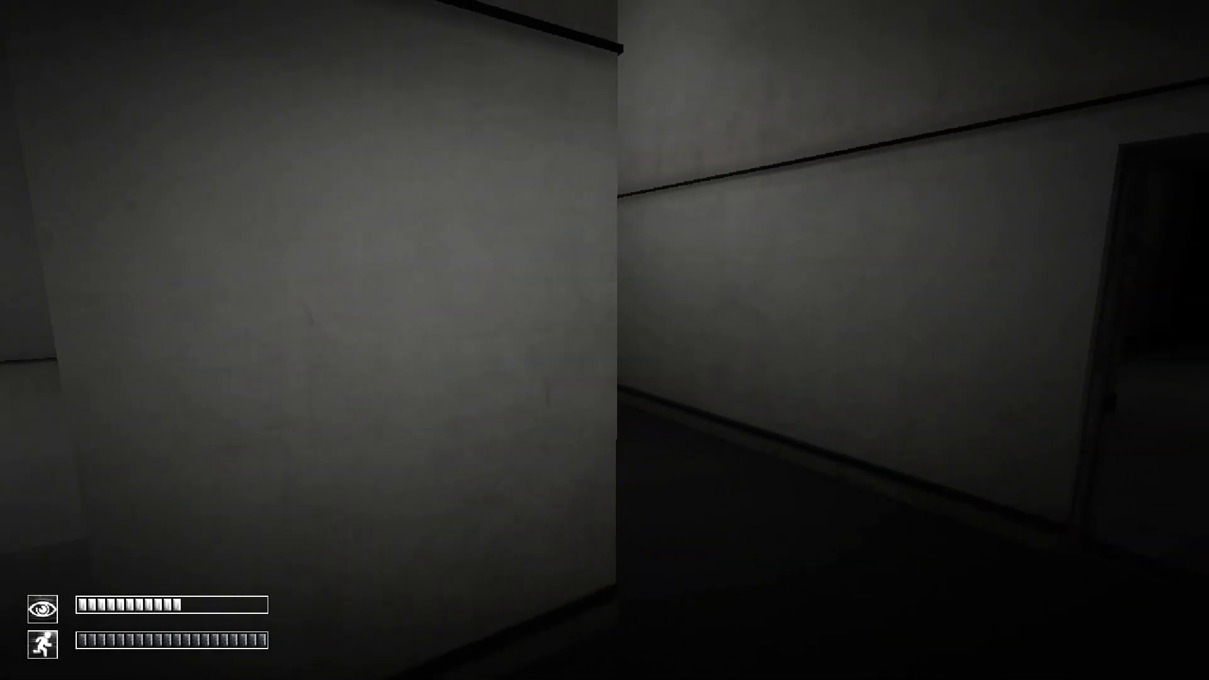
{"action": "key", "text": "w"}
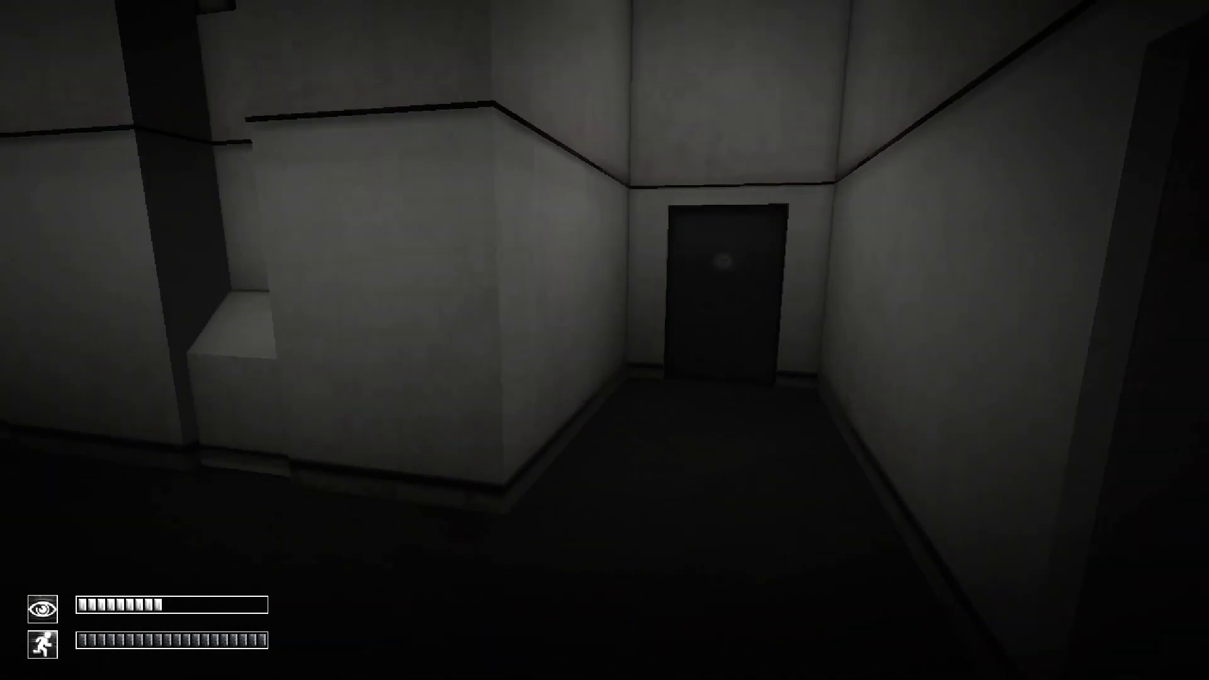
{"action": "key", "text": "w"}
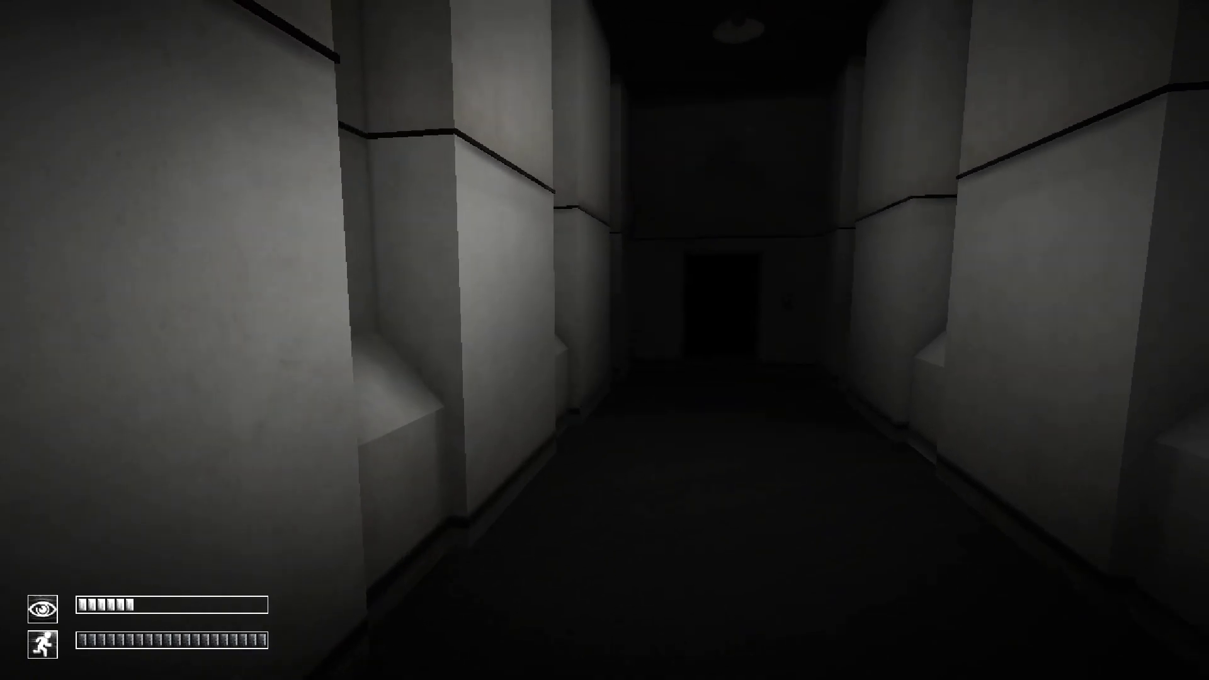
{"action": "key", "text": "w"}
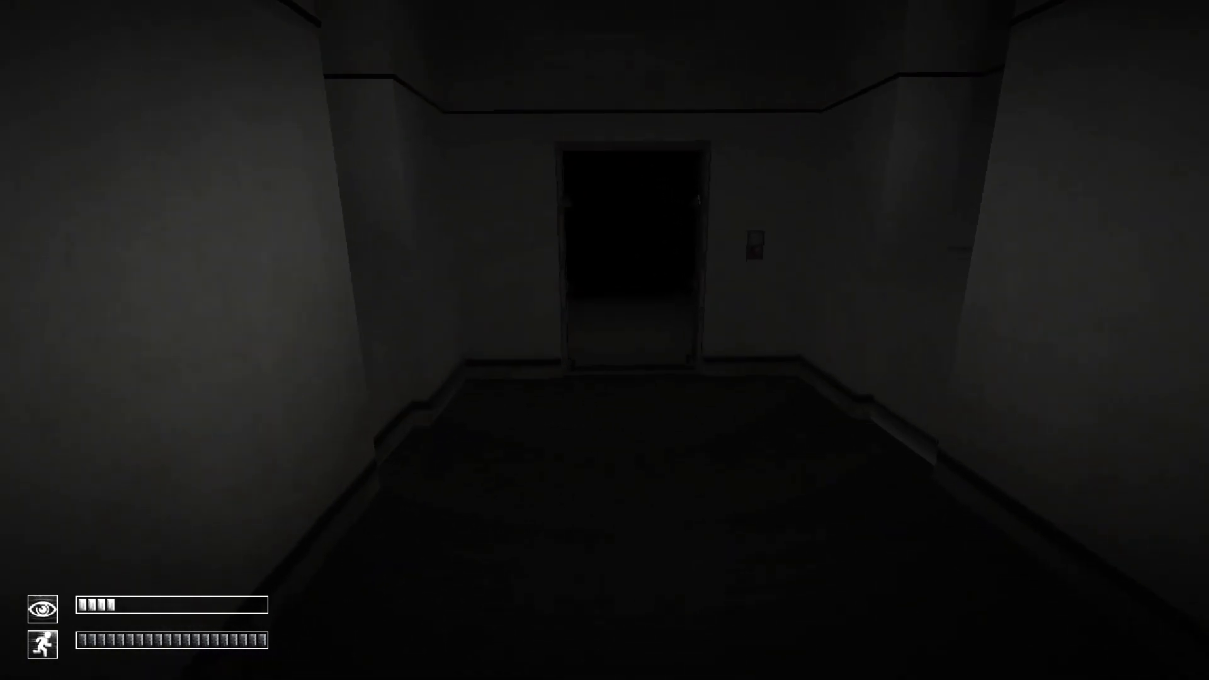
{"action": "key", "text": "w"}
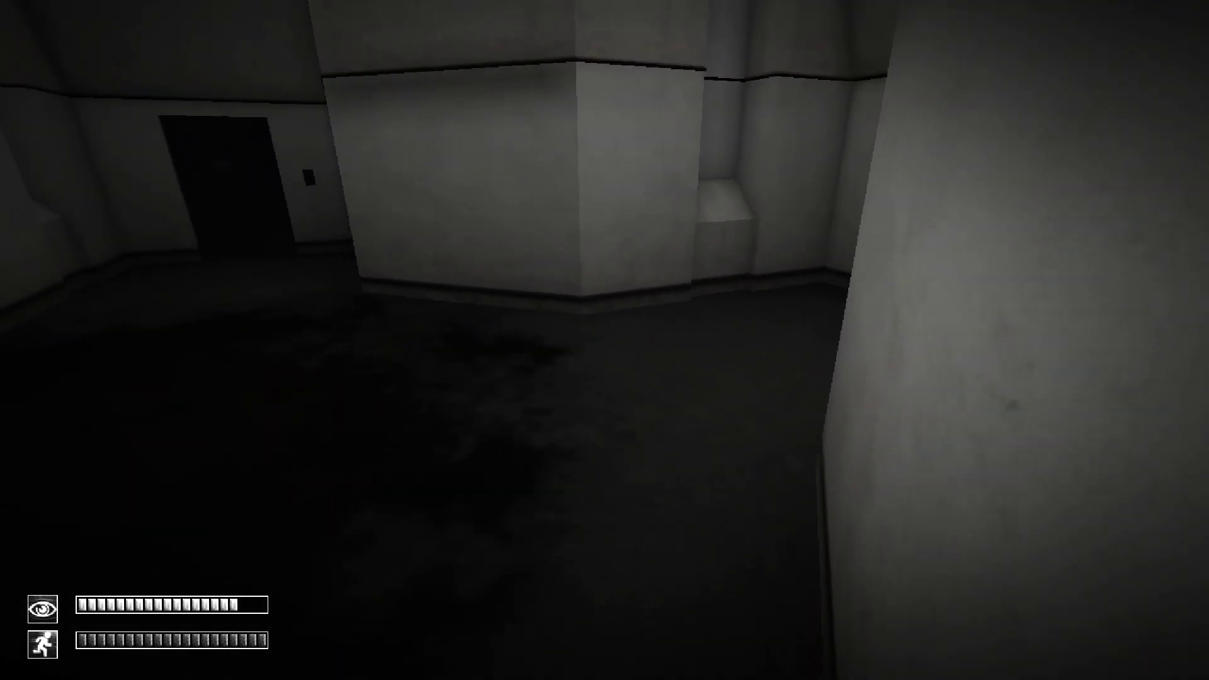
{"action": "key", "text": "w"}
{"action": "key", "text": "w"}
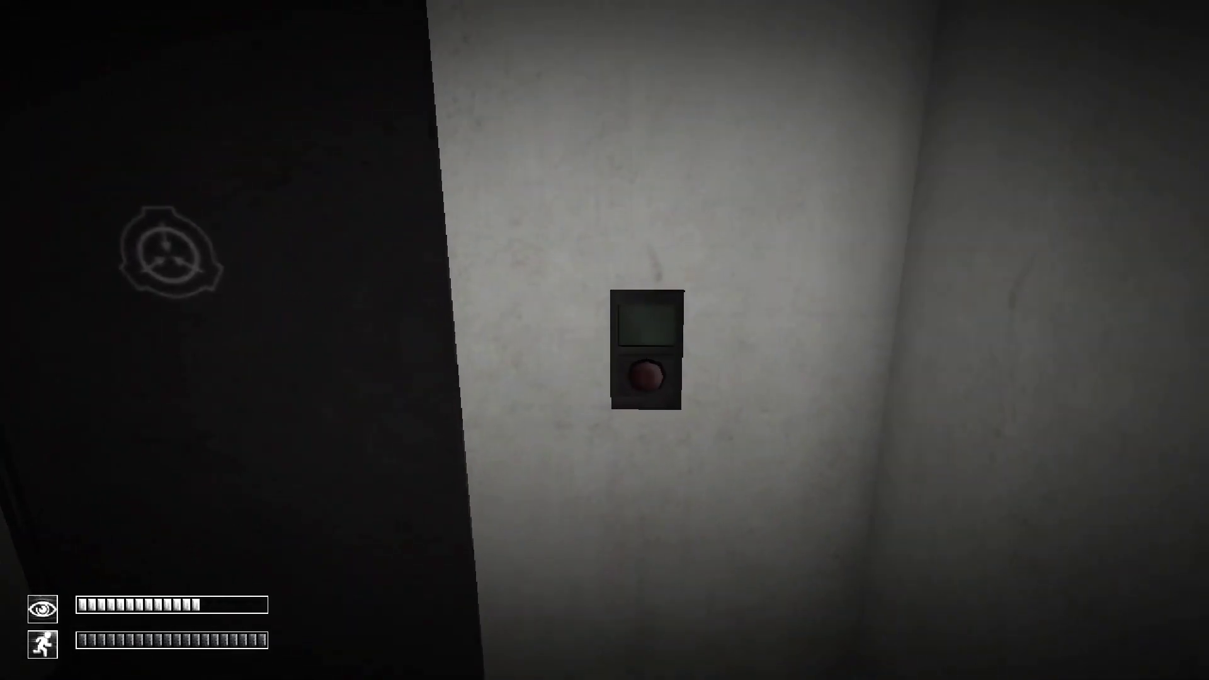
- Open the containment door and try the keycard-locked SCP door in the lit room
{"action": "left_click", "coordinate": [605, 341]}
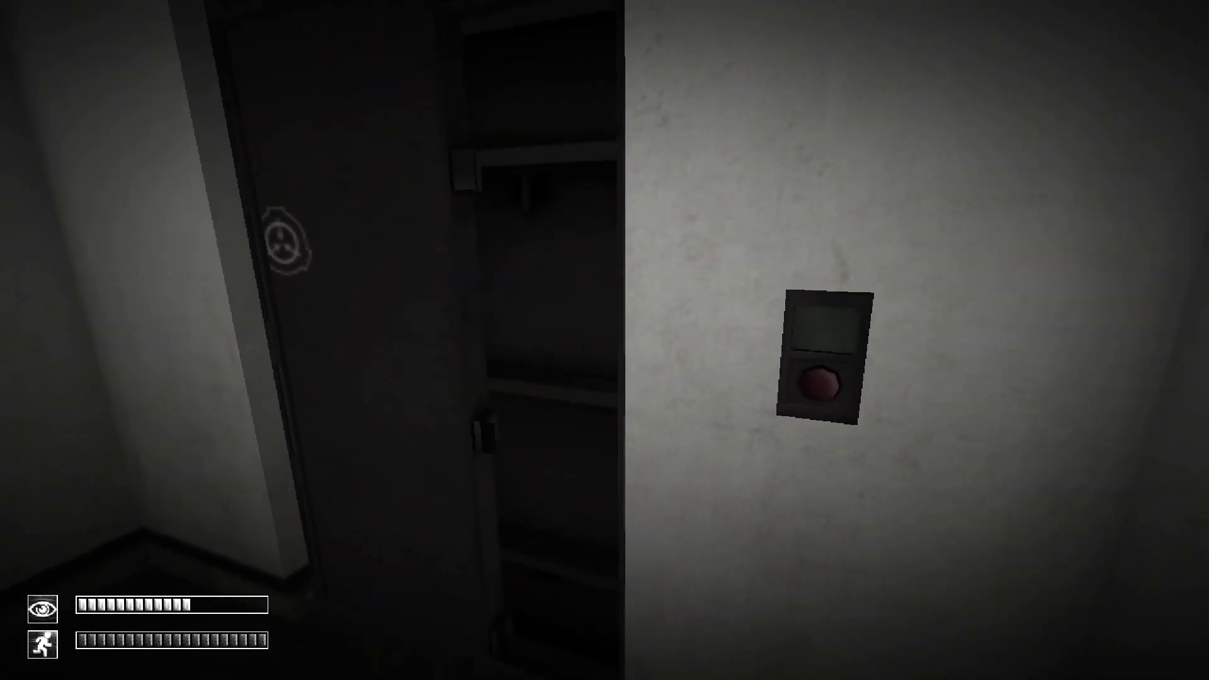
{"action": "key", "text": "w"}
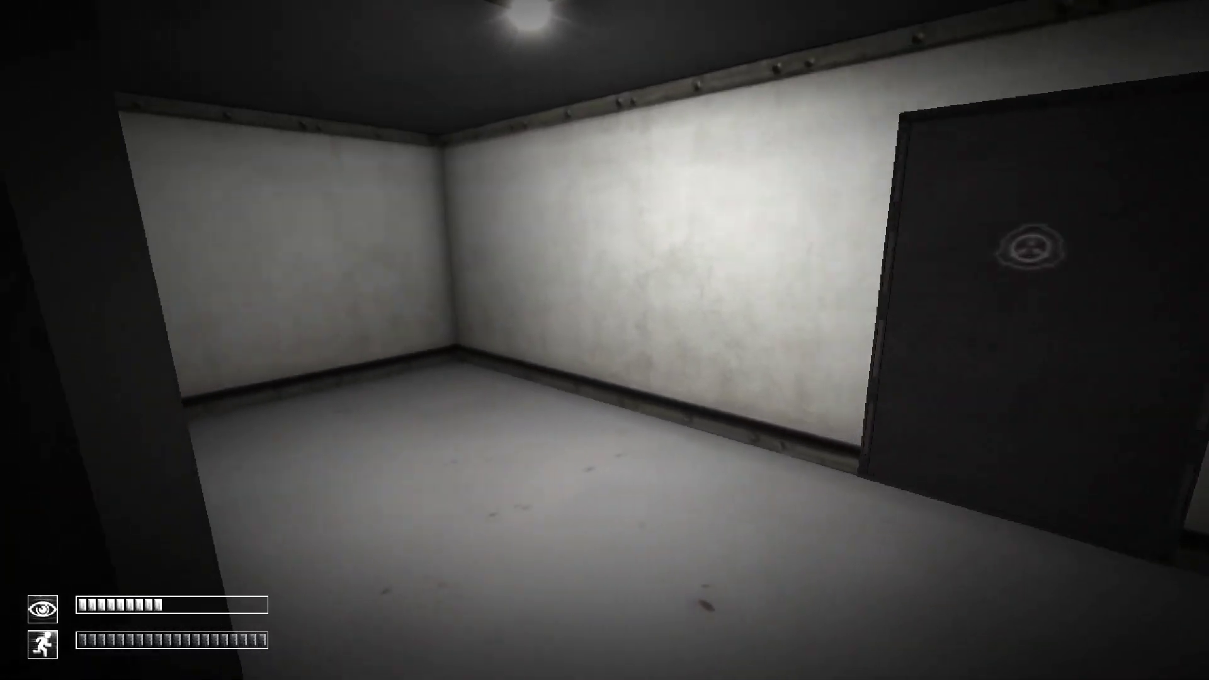
{"action": "key", "text": "w"}
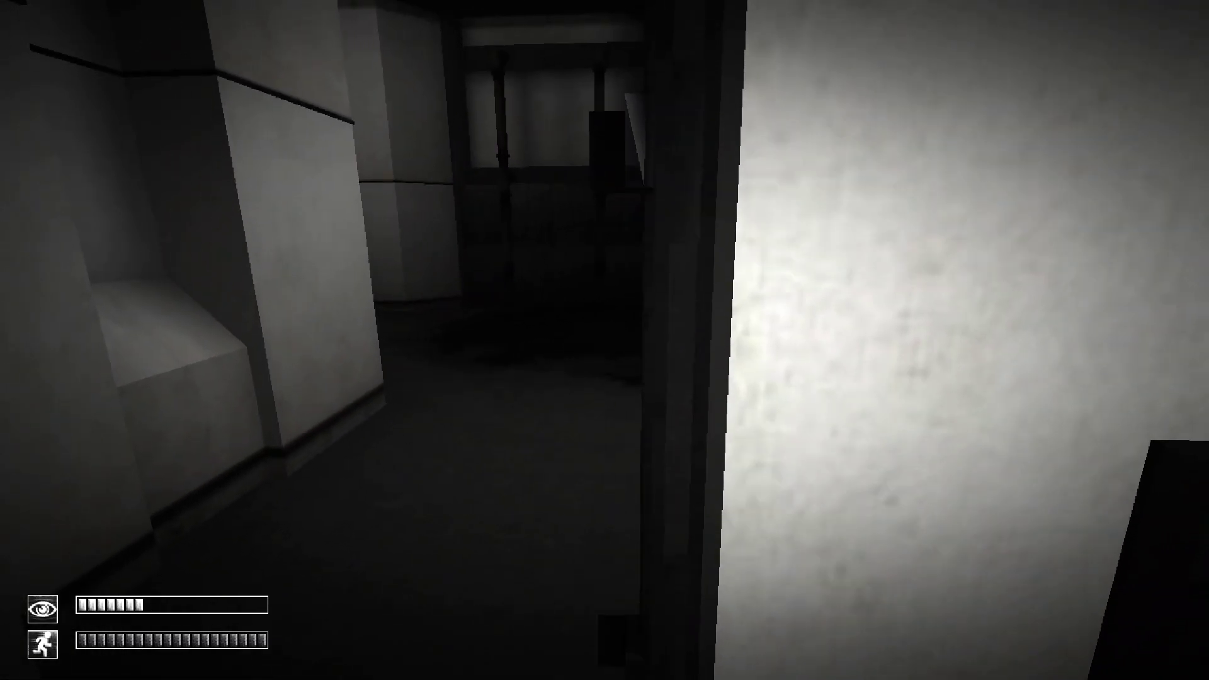
{"action": "key", "text": "w"}
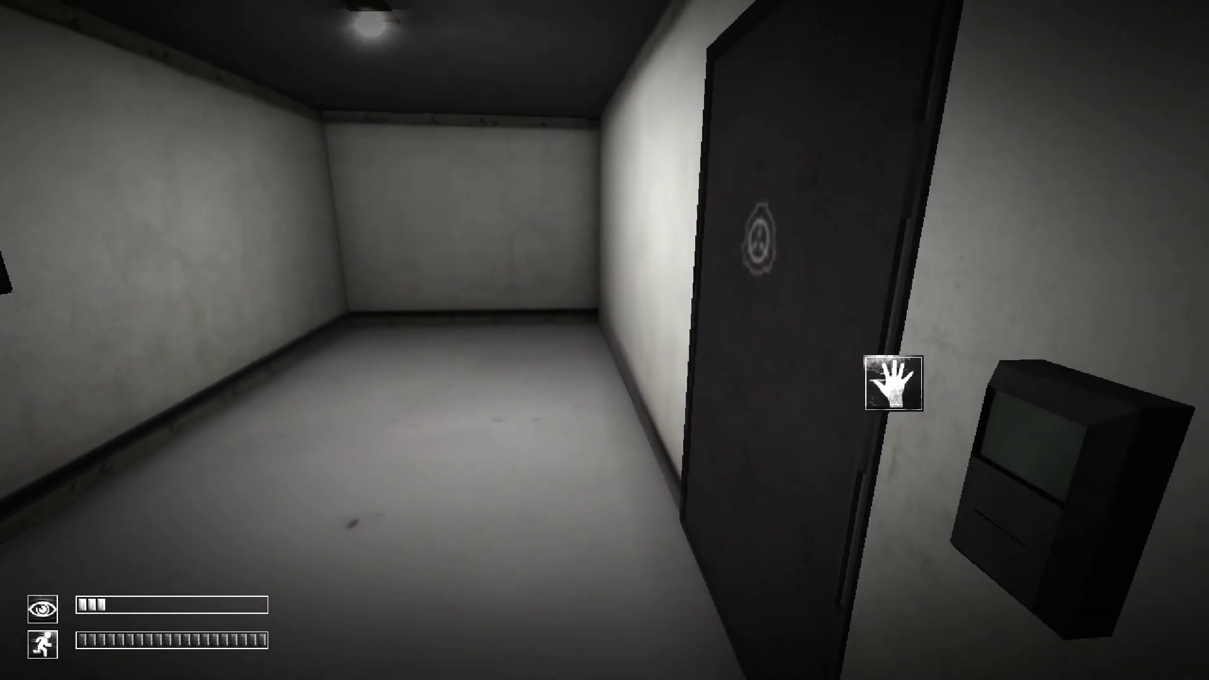
{"action": "left_click", "coordinate": [945, 385]}
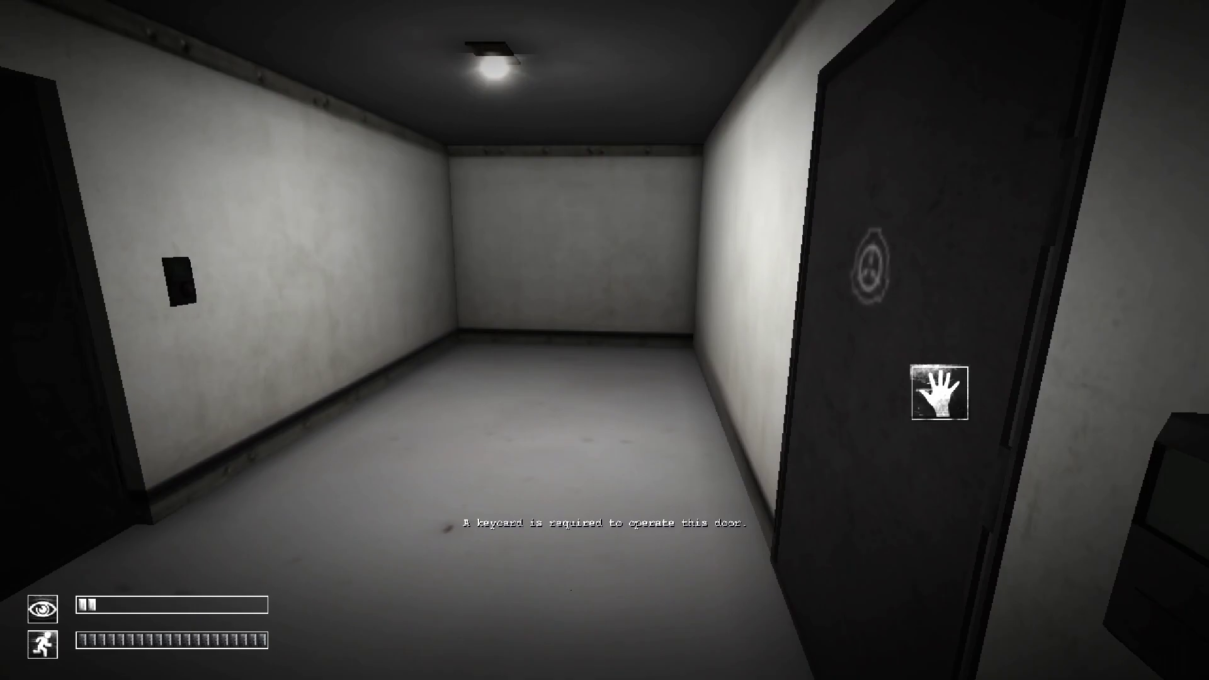
{"action": "key", "text": "w"}
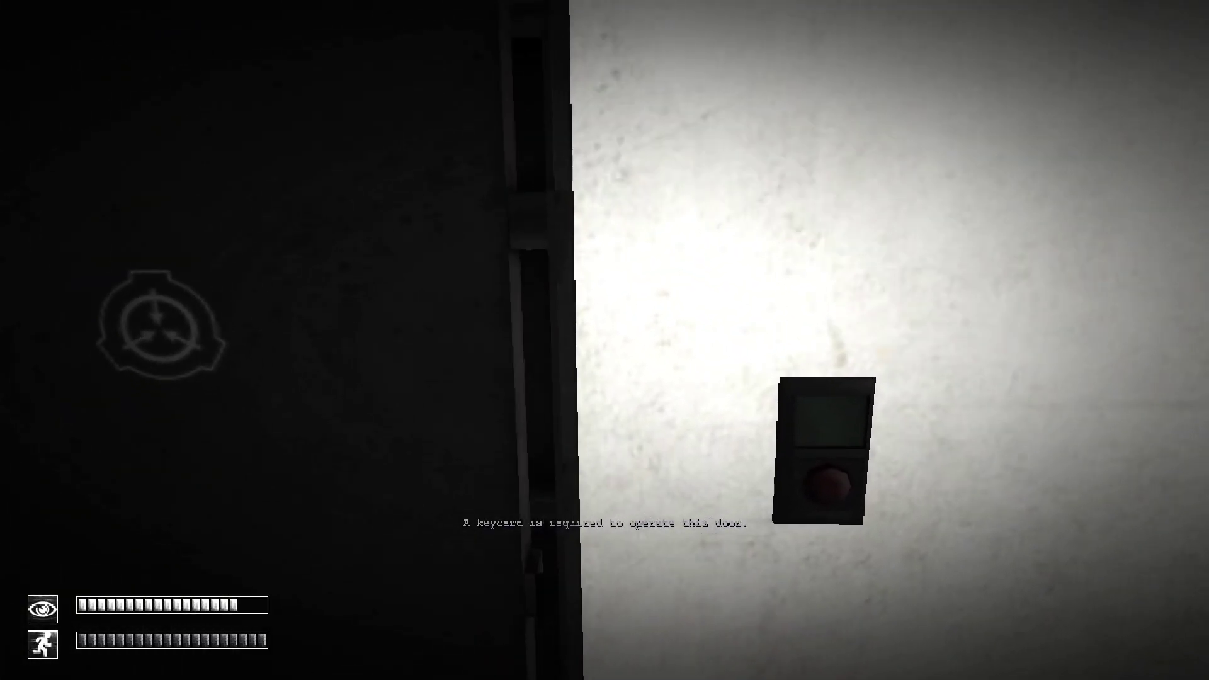
- Return through the dark gated room to the door in the corner
{"action": "key", "text": "w"}
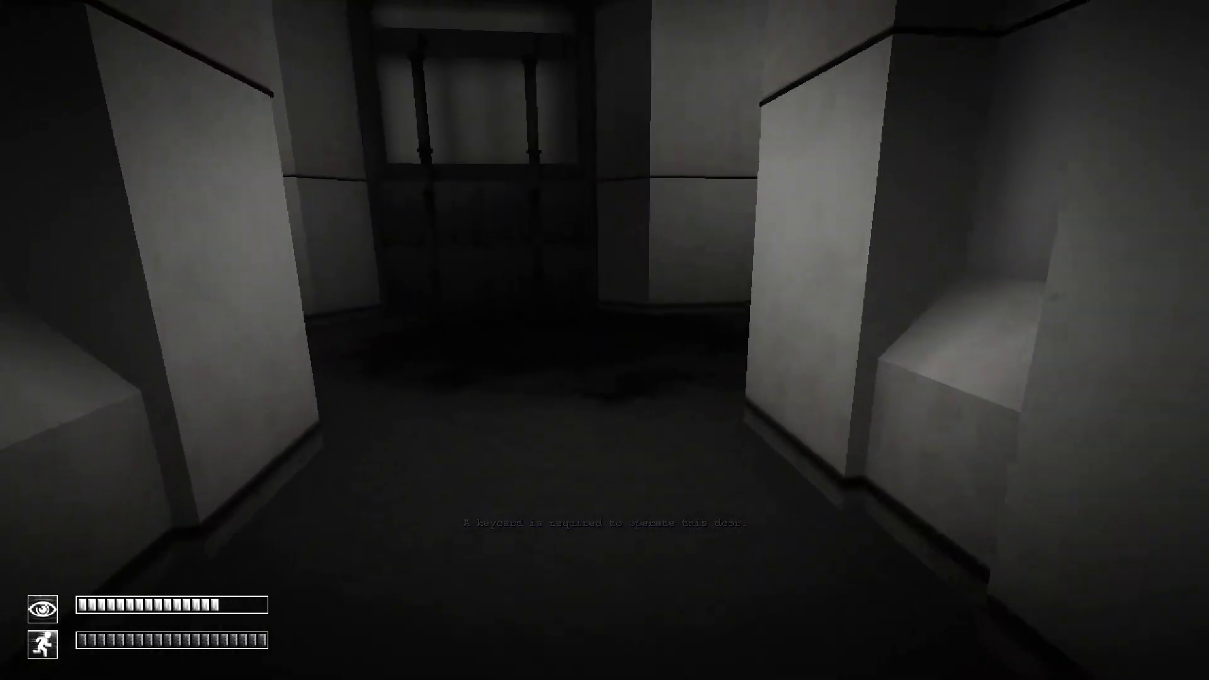
{"action": "key", "text": "w"}
{"action": "key", "text": "w"}
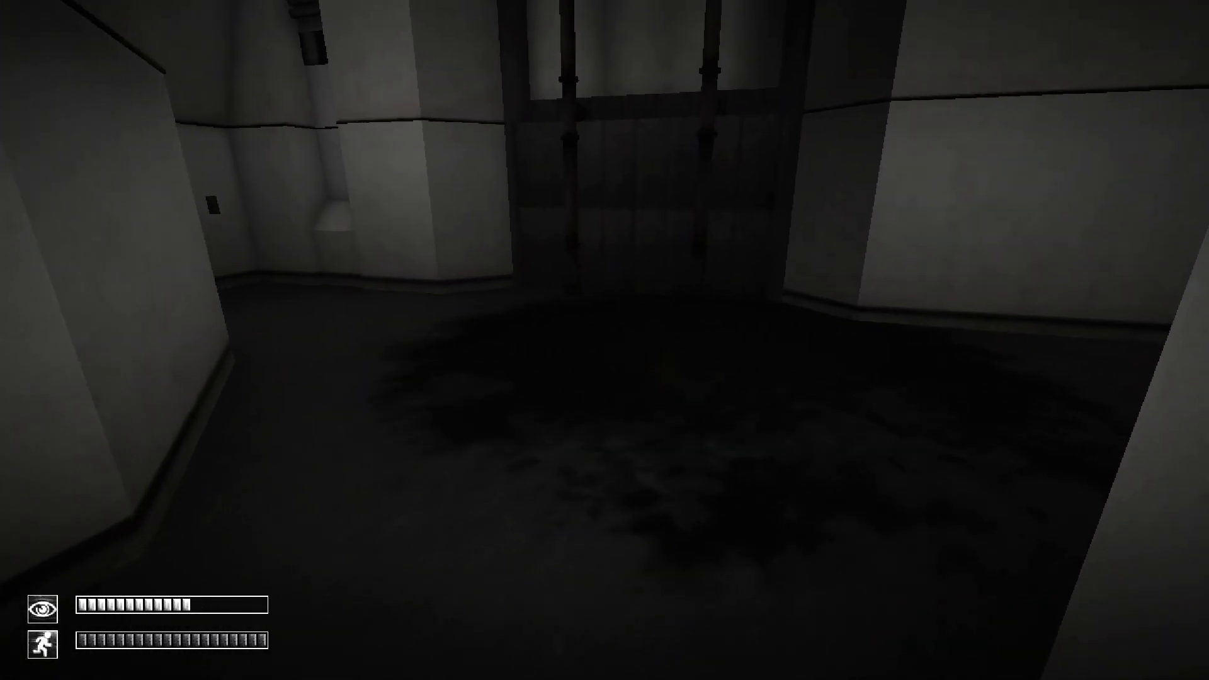
{"action": "key", "text": "w"}
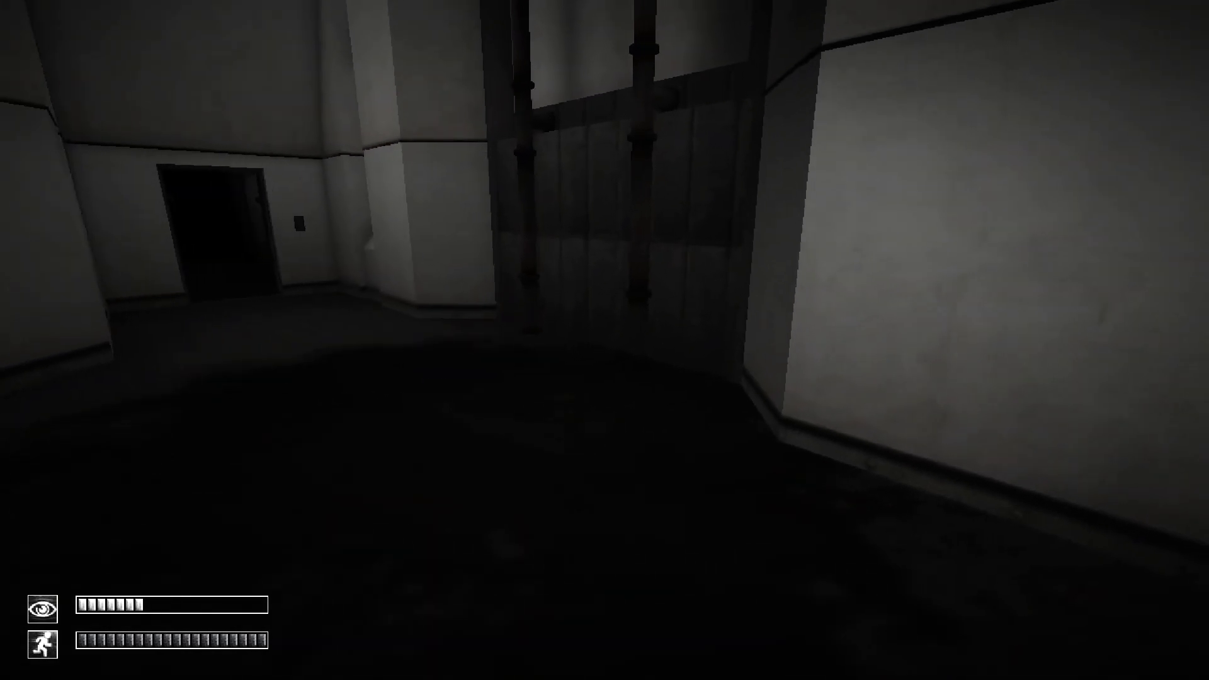
{"action": "key", "text": "w"}
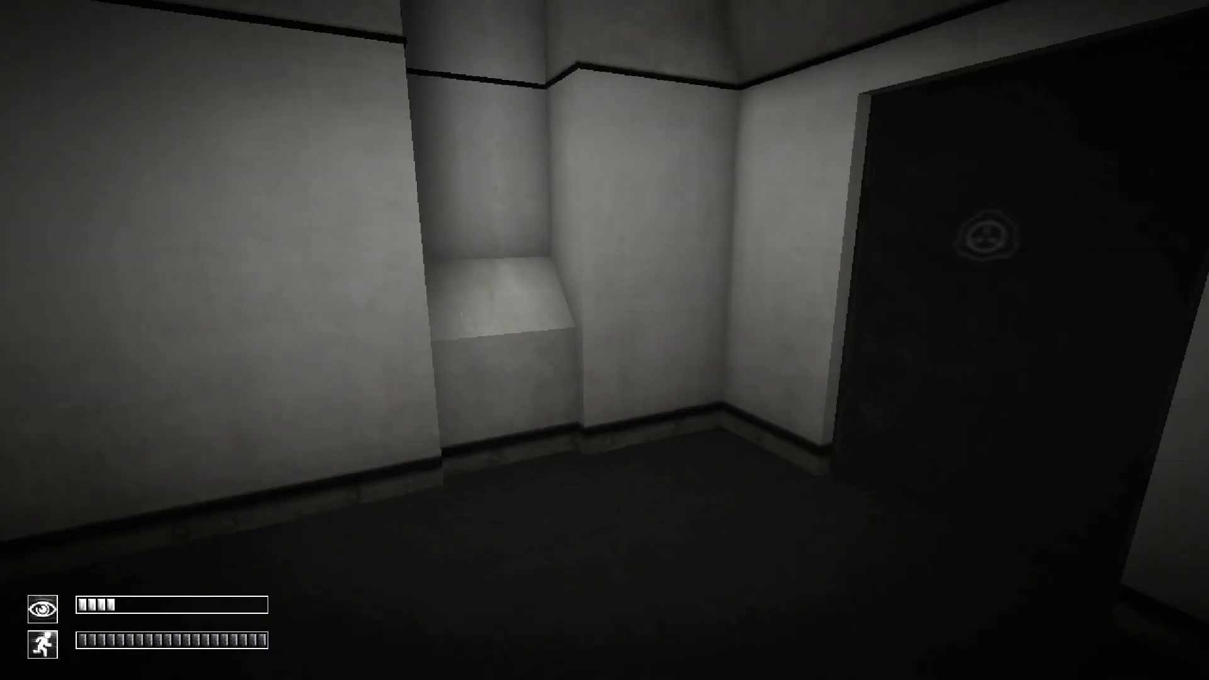
{"action": "key", "text": "w"}
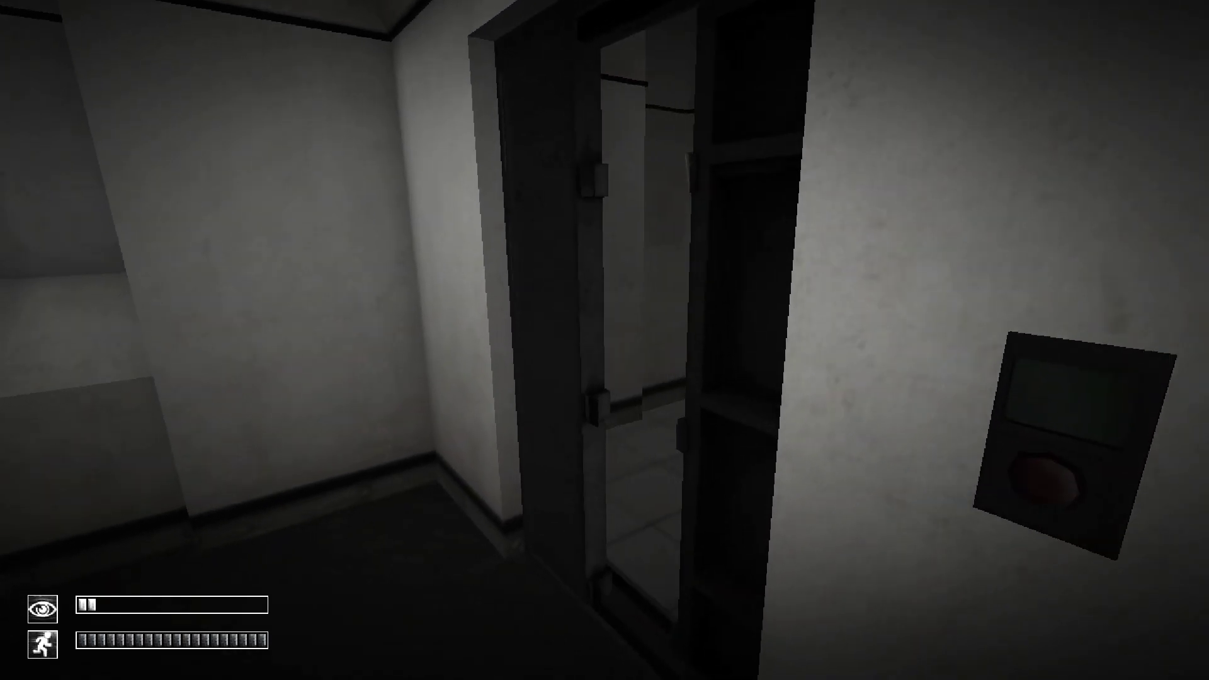
- Walk the railed corridor past the glass-walled viewing room toward the filing room's door
{"action": "key", "text": "w"}
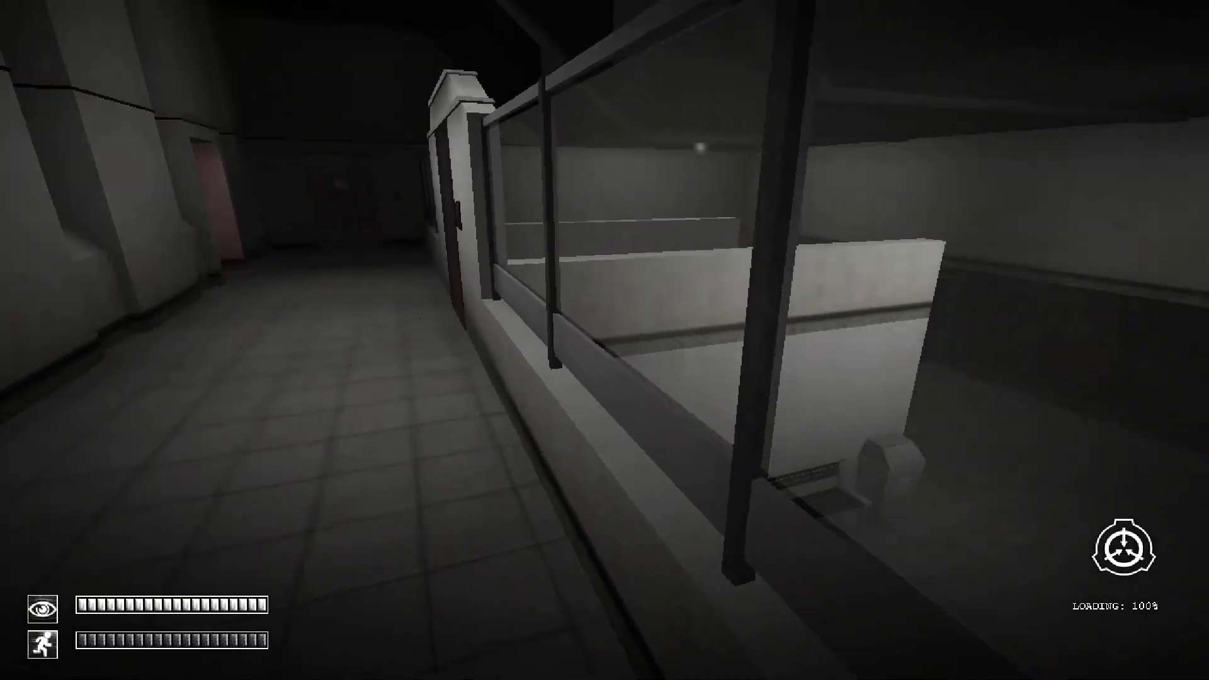
{"action": "key", "text": "w"}
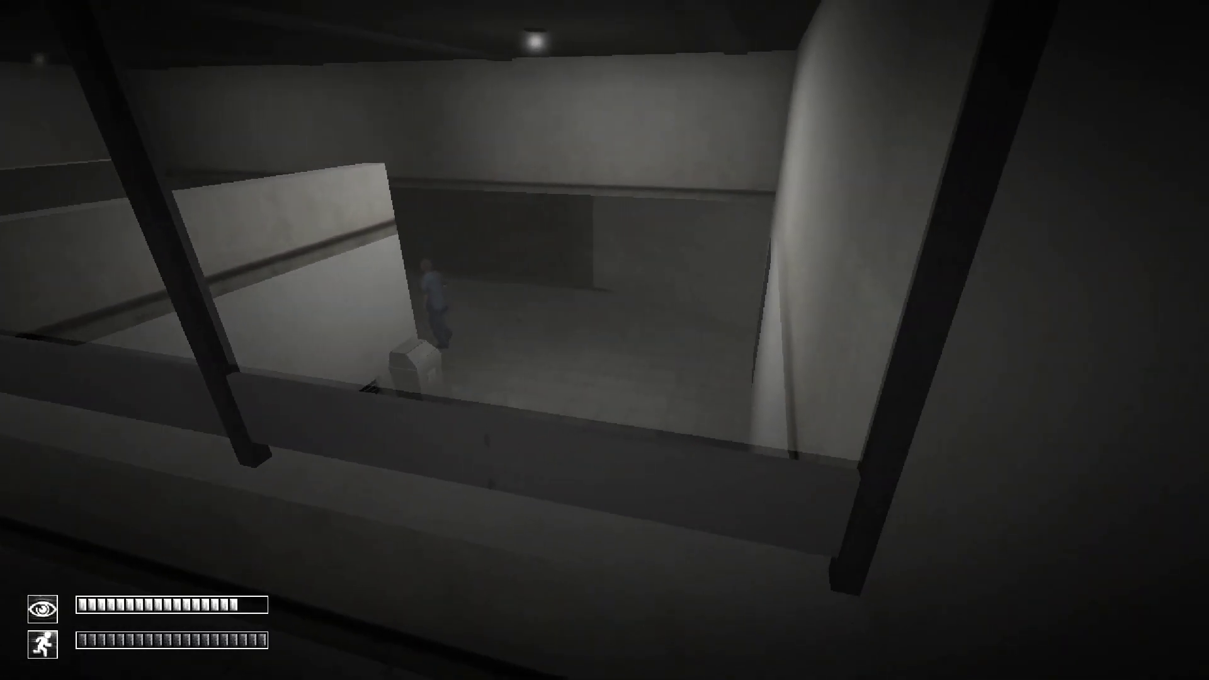
{"action": "key", "text": "w"}
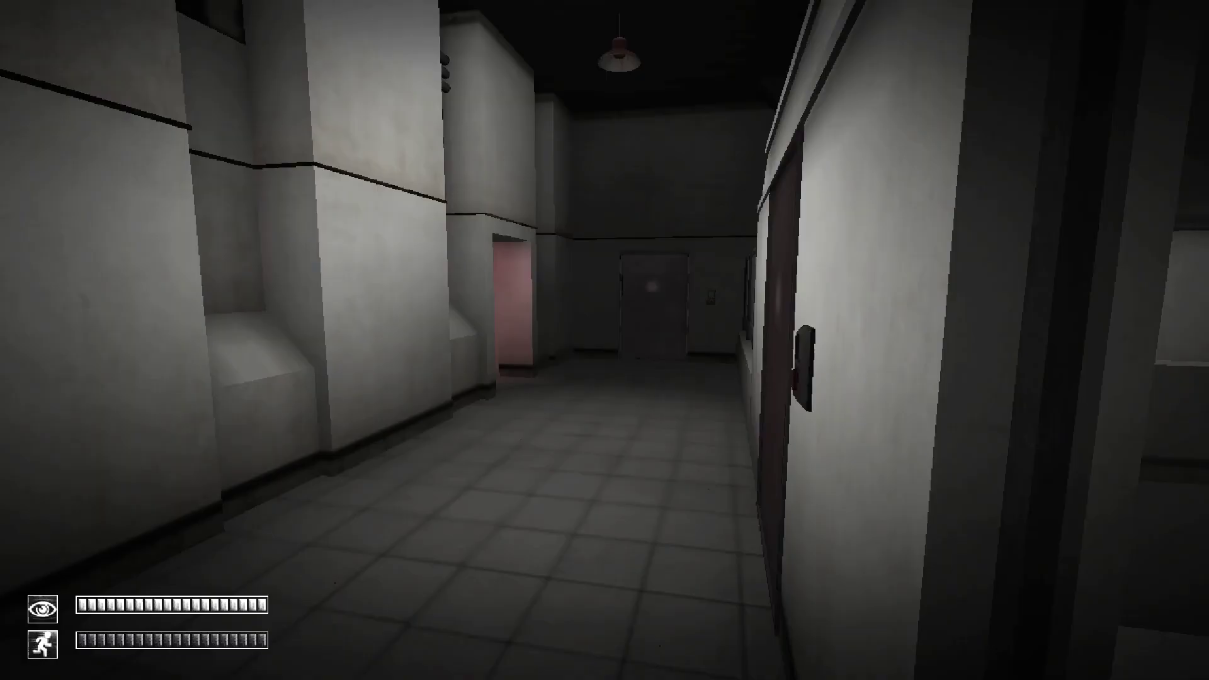
{"action": "key", "text": "w"}
{"action": "key", "text": "w"}
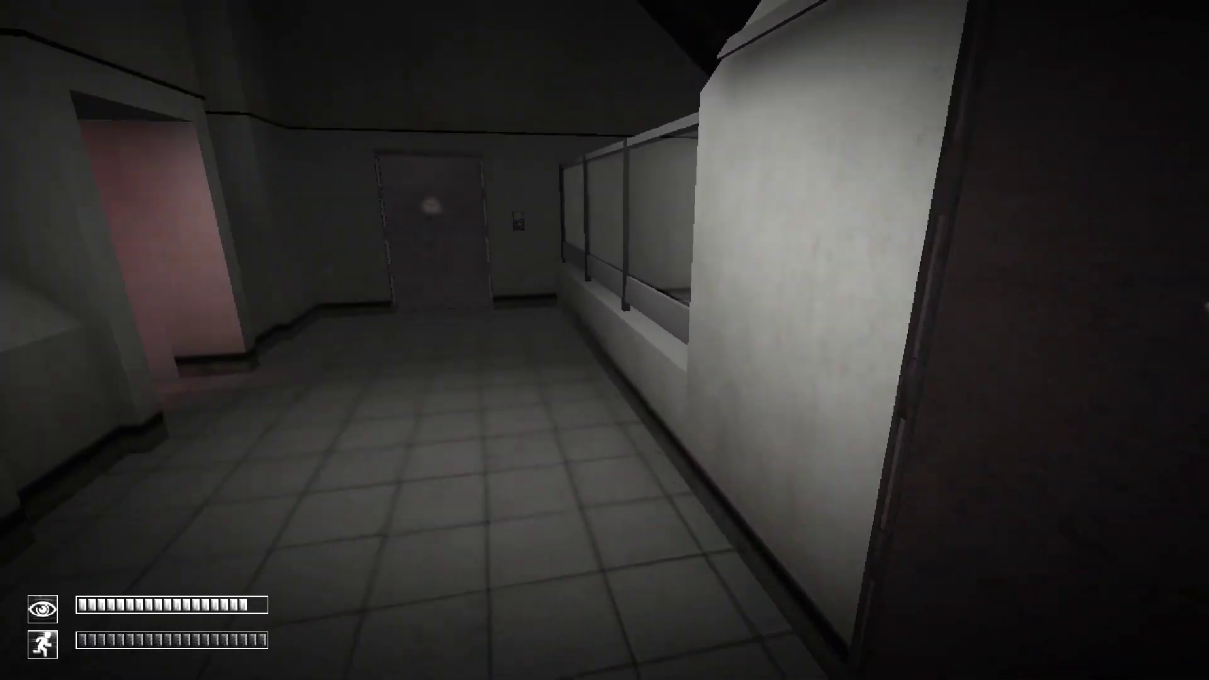
{"action": "key", "text": "w"}
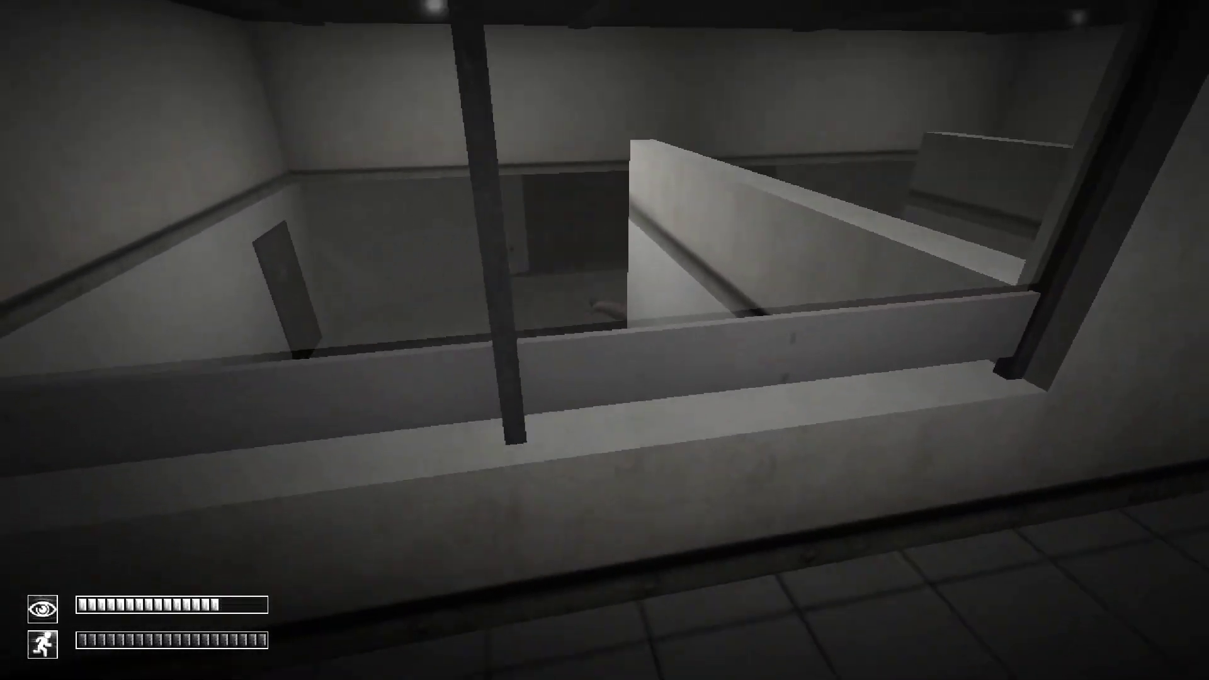
{"action": "key", "text": "w"}
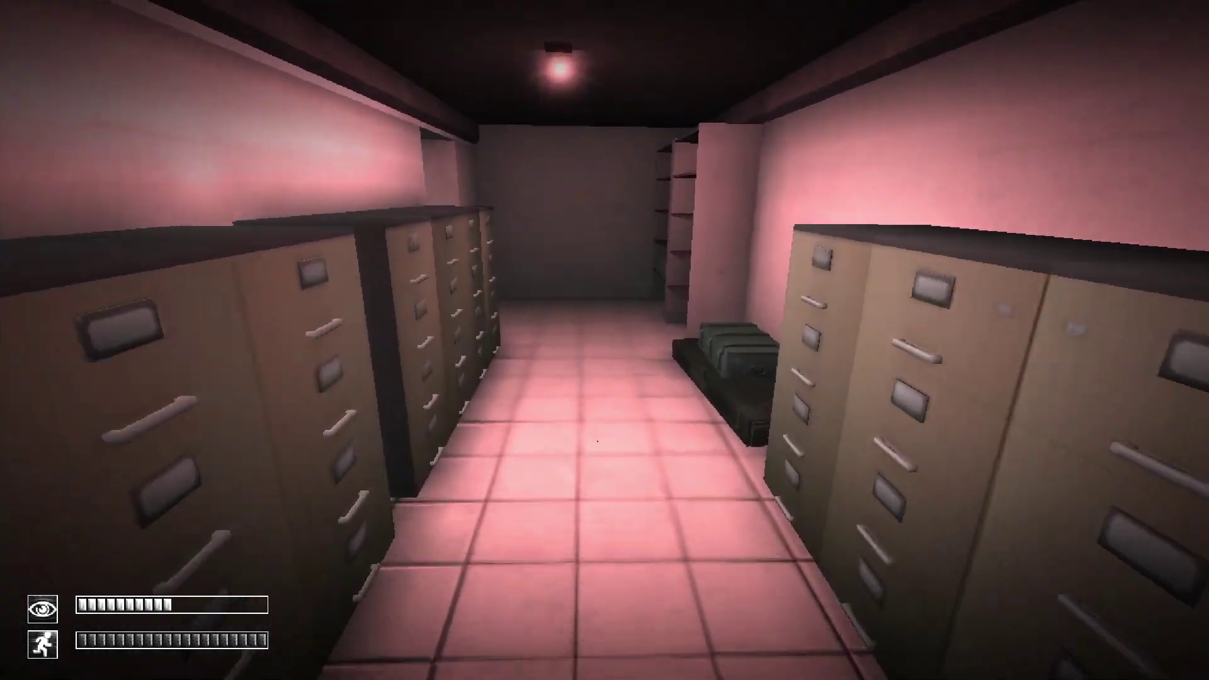
- Pick up the Level 1 Key Card from the shelf, then move back along the cabinets
{"action": "key", "text": "w"}
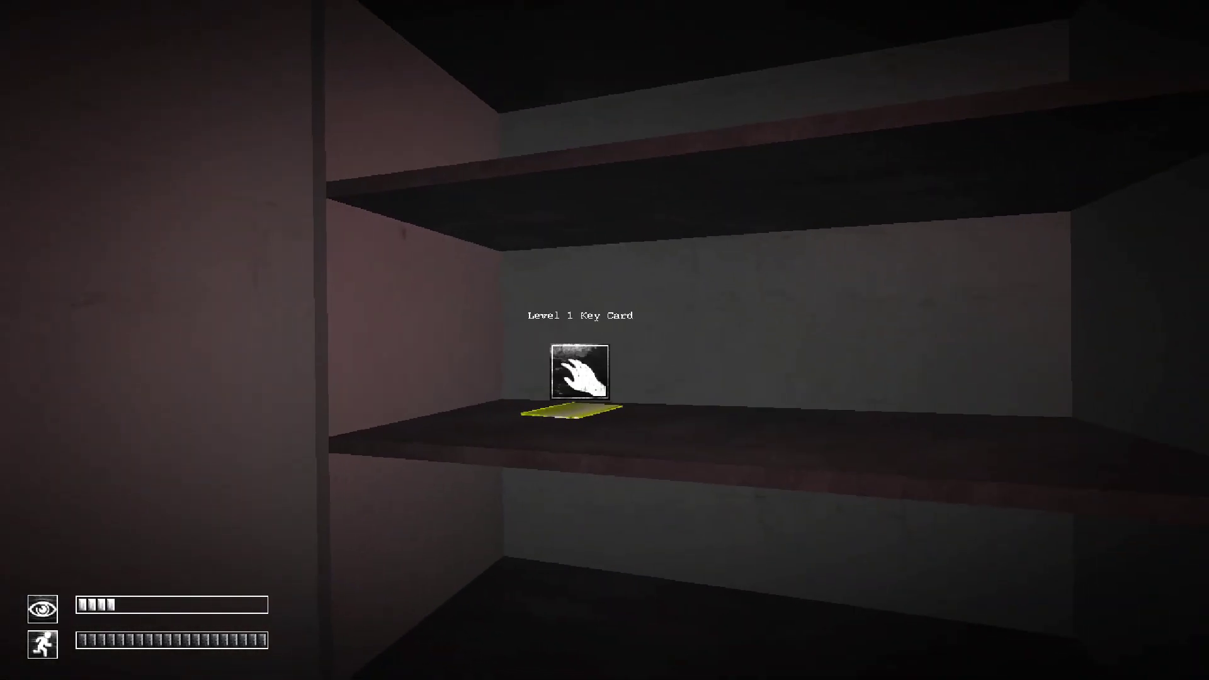
{"action": "left_click", "coordinate": [580, 373]}
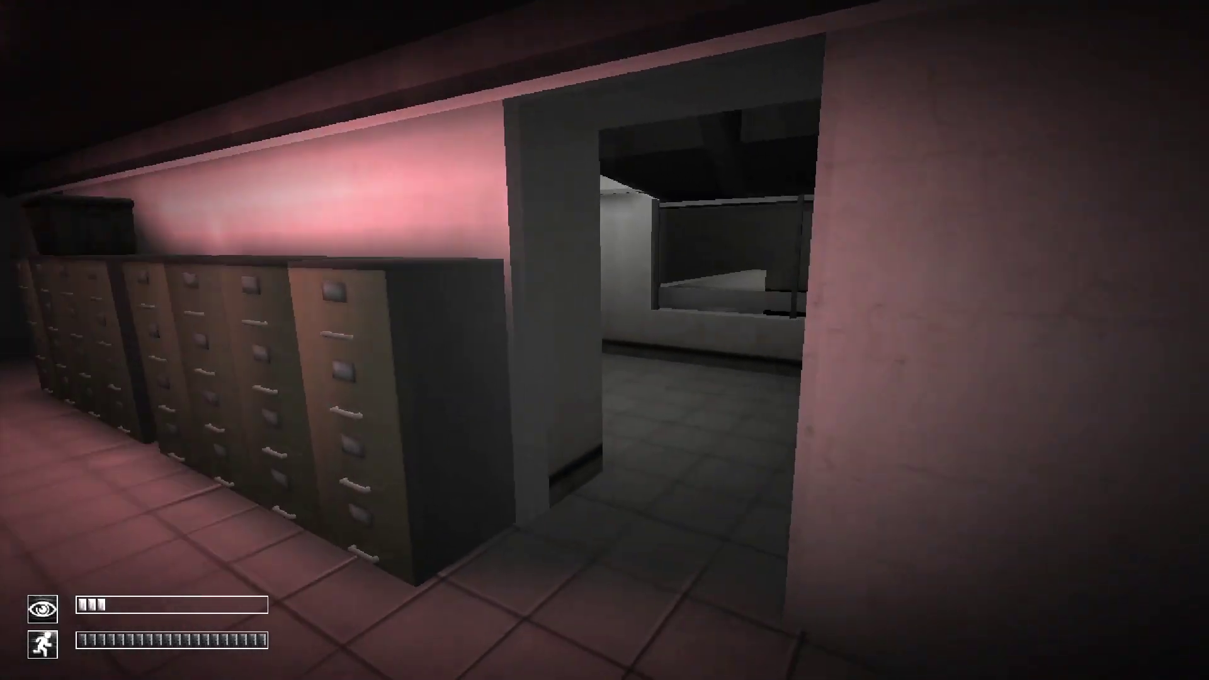
{"action": "key", "text": "s"}
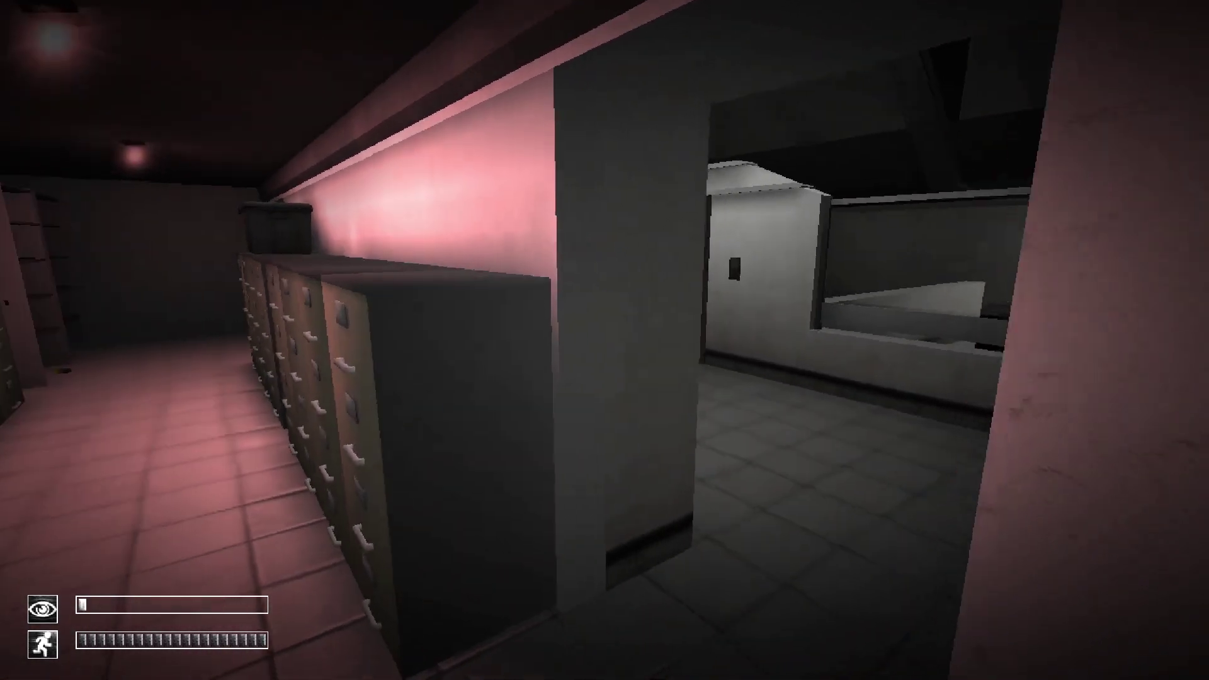
{"action": "key", "text": "s"}
{"action": "key", "text": "w"}
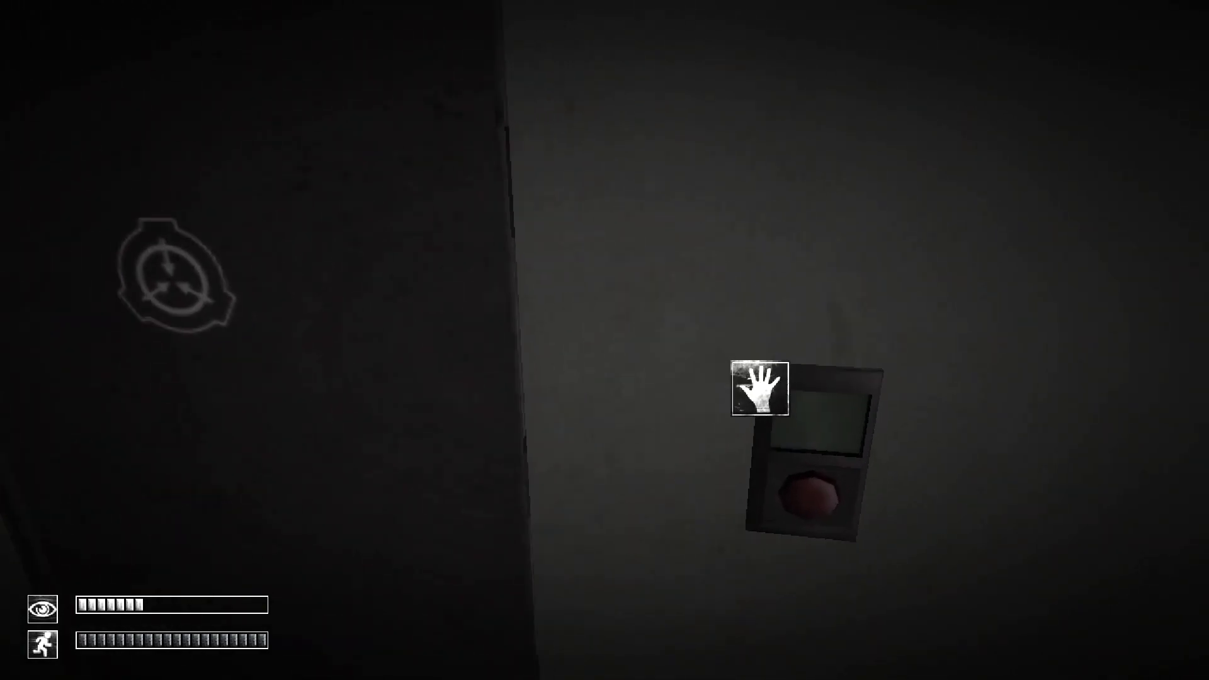
- Open the door beside the panel and view the inventory at the keycard door
{"action": "left_click", "coordinate": [760, 387]}
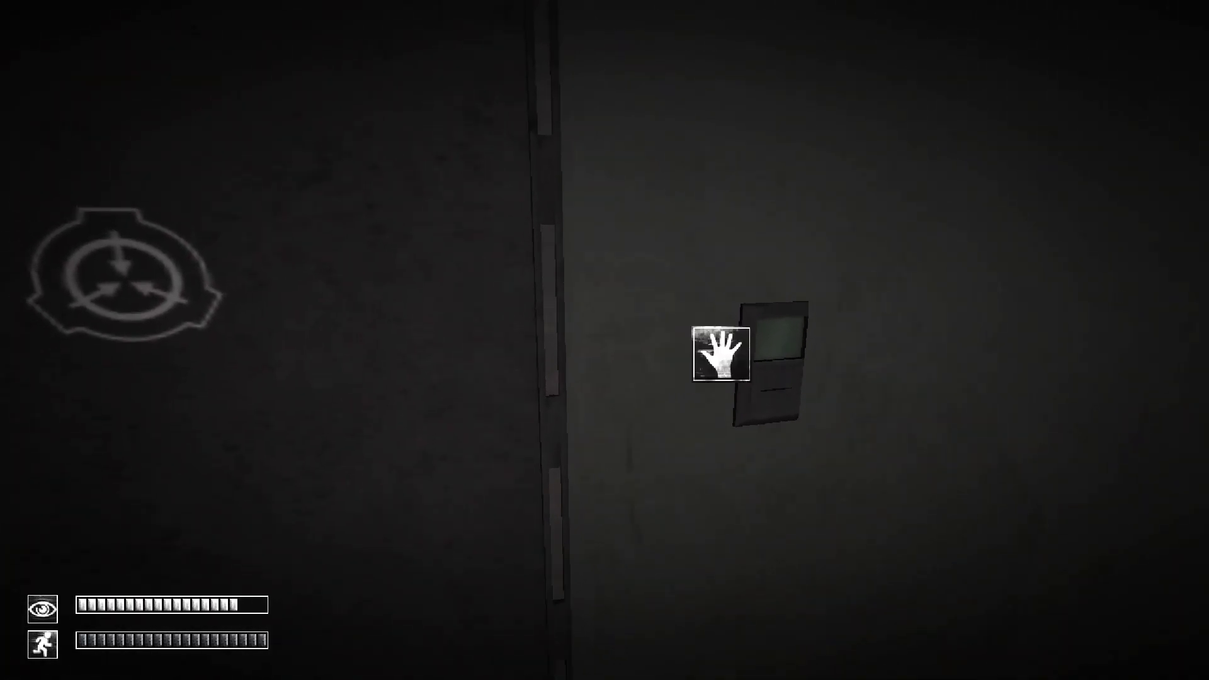
{"action": "key", "text": "Tab"}
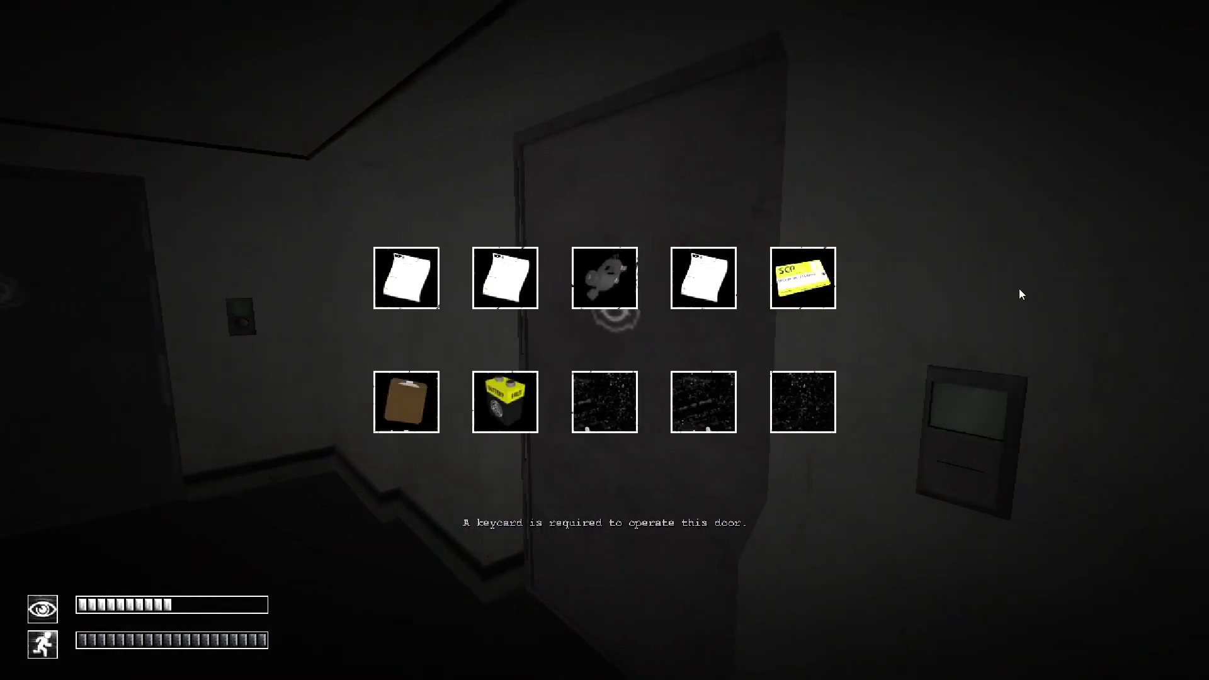
- Close the inventory to resume exploring
{"action": "key", "text": "Tab"}
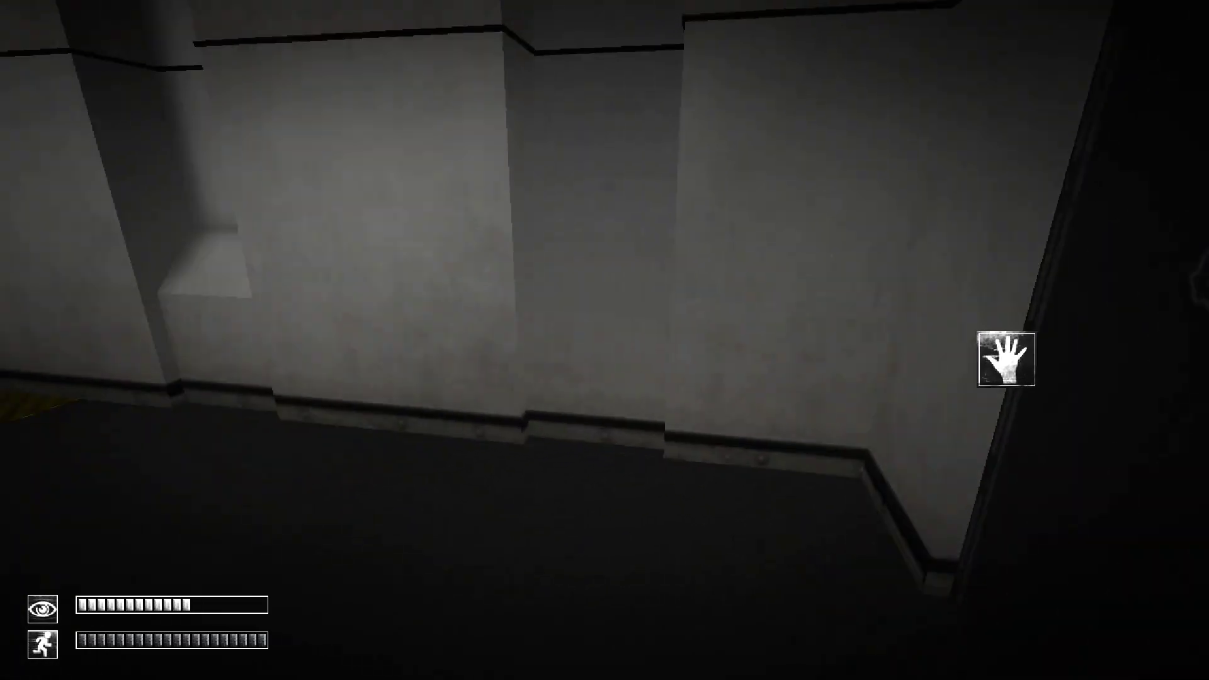
- Walk past the body on the caution zone, through the doorway and down the corridor
{"action": "key", "text": "w"}
{"action": "key", "text": "w"}
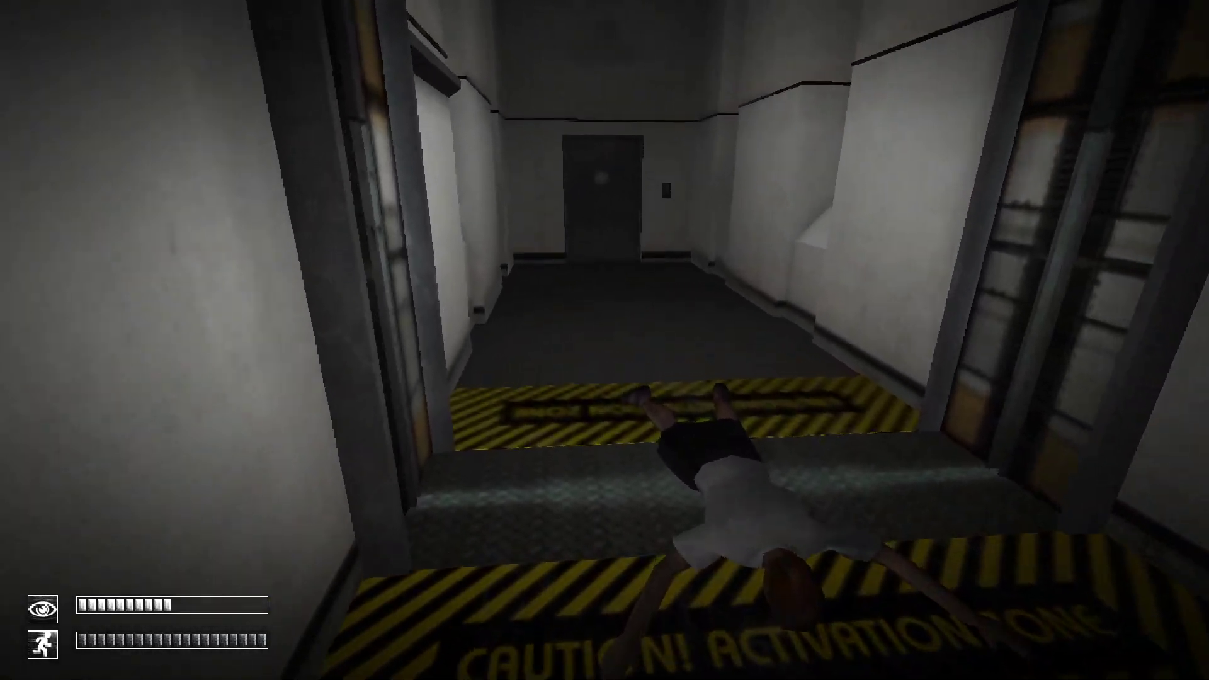
{"action": "key", "text": "w"}
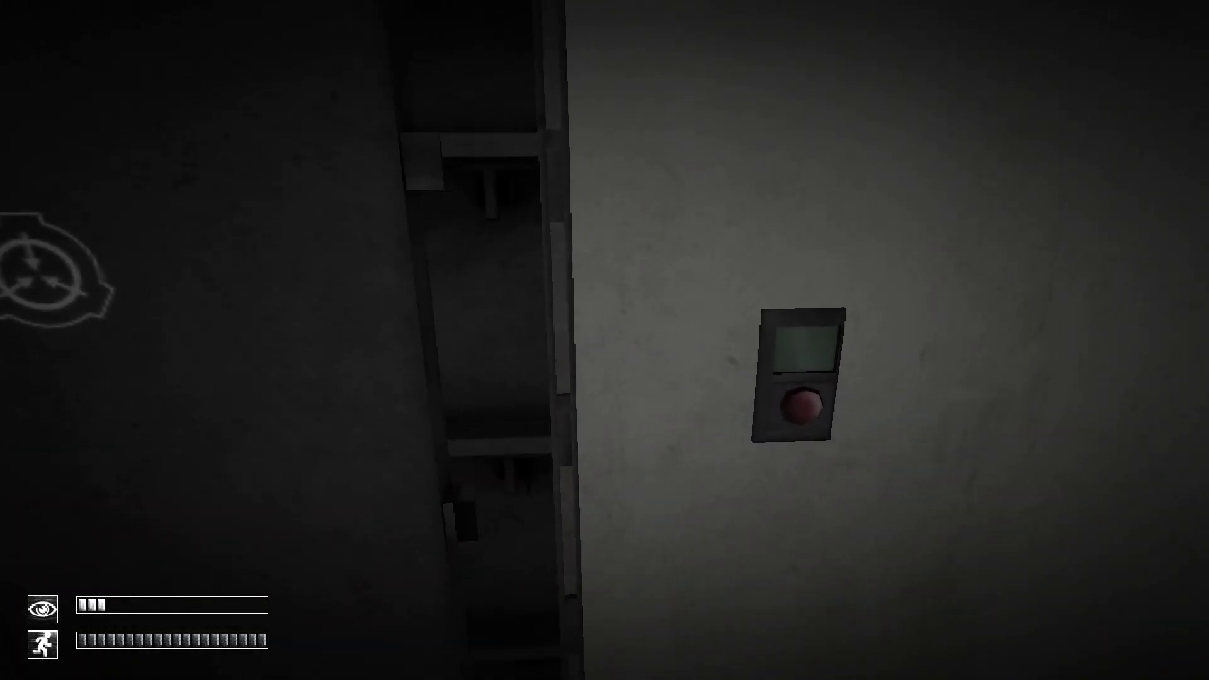
{"action": "key", "text": "w"}
{"action": "key", "text": "w"}
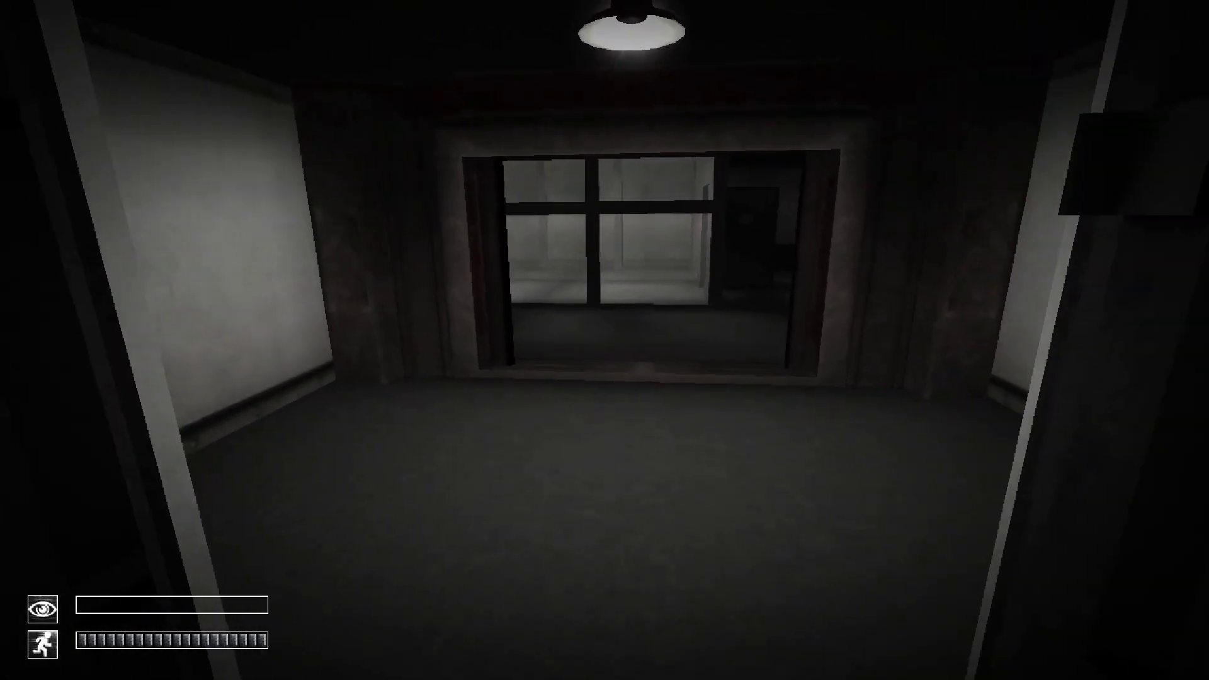
{"action": "key", "text": "w"}
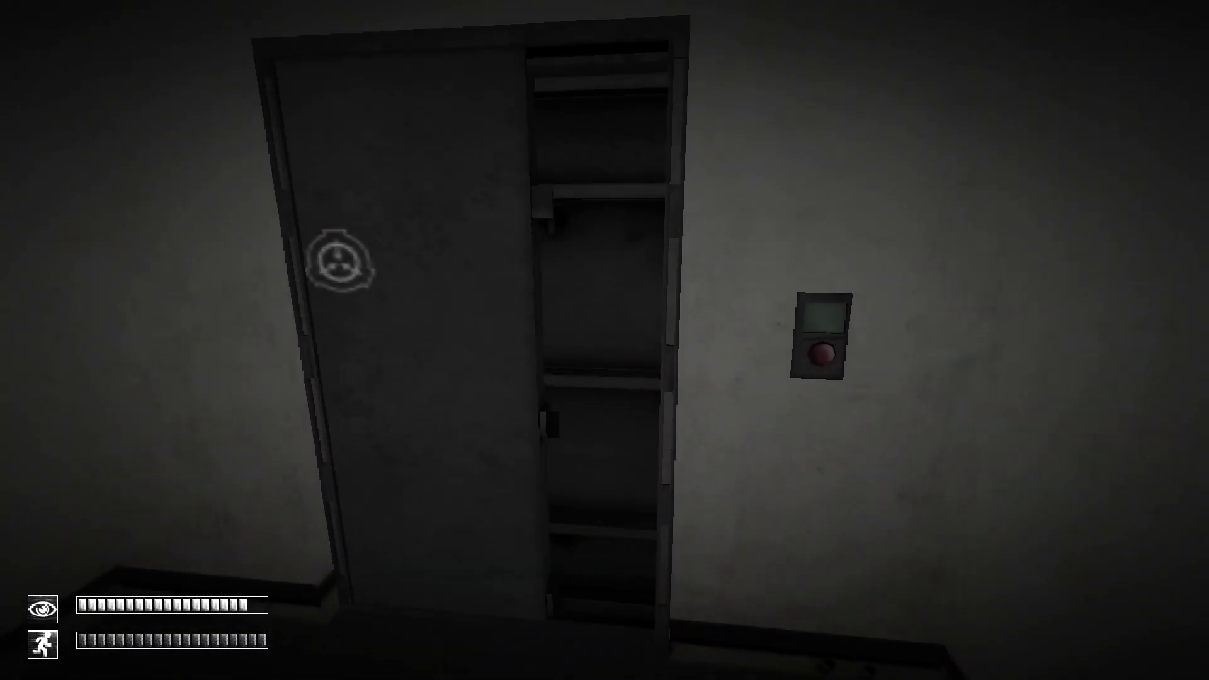
{"action": "key", "text": "w"}
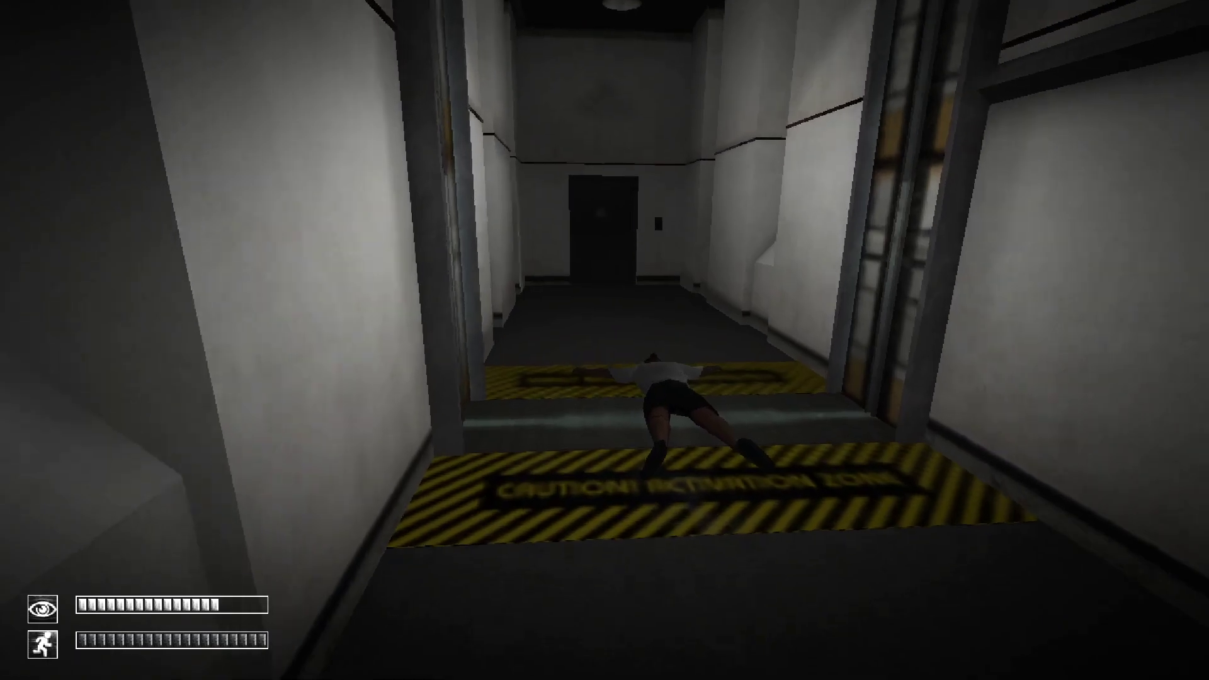
{"action": "key", "text": "w"}
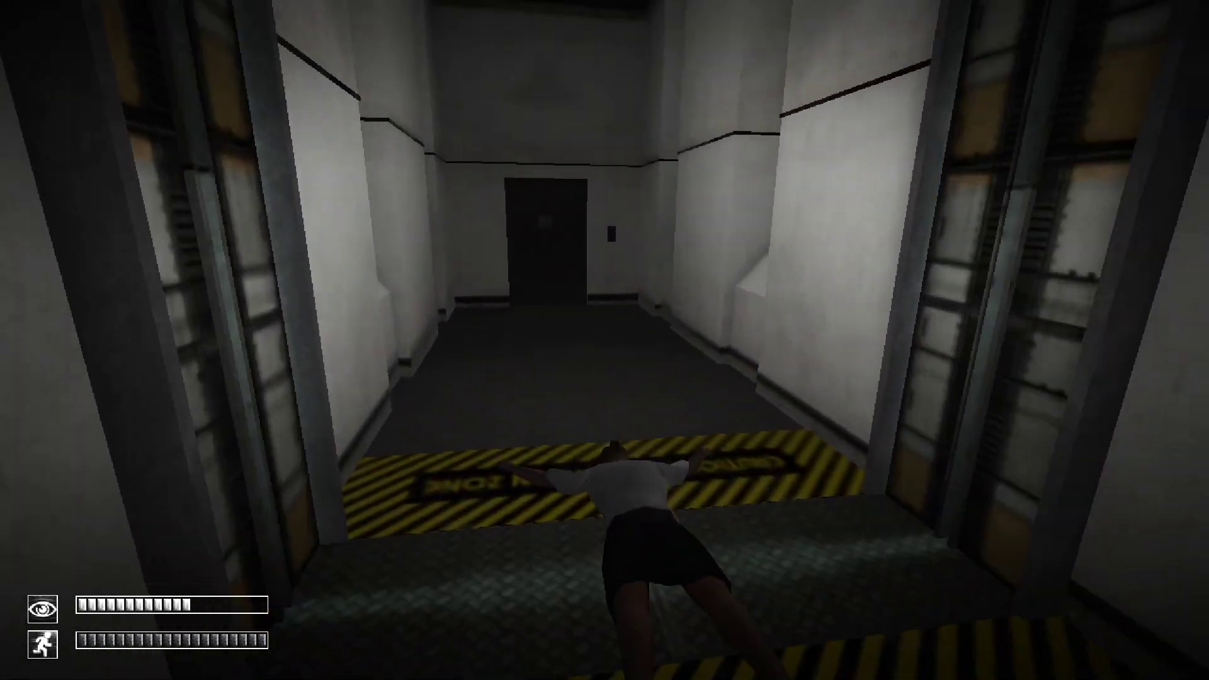
{"action": "key", "text": "w"}
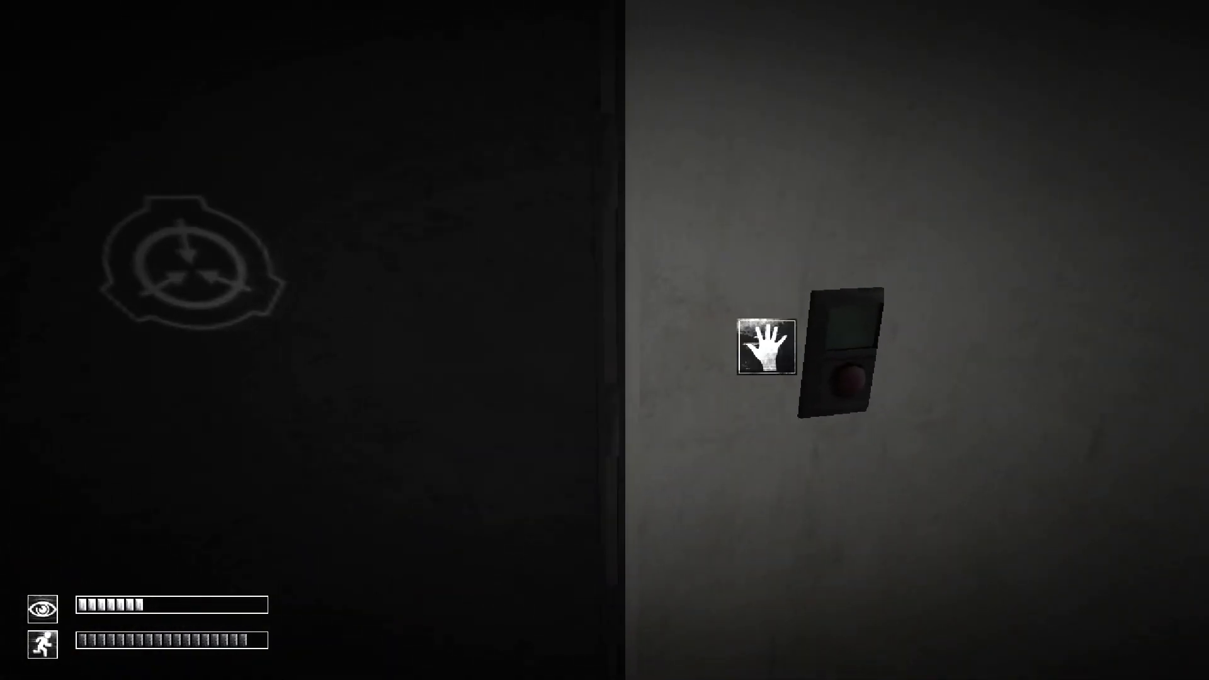
- Walk through the doorway into the larger room and up to the door panel
{"action": "key", "text": "w"}
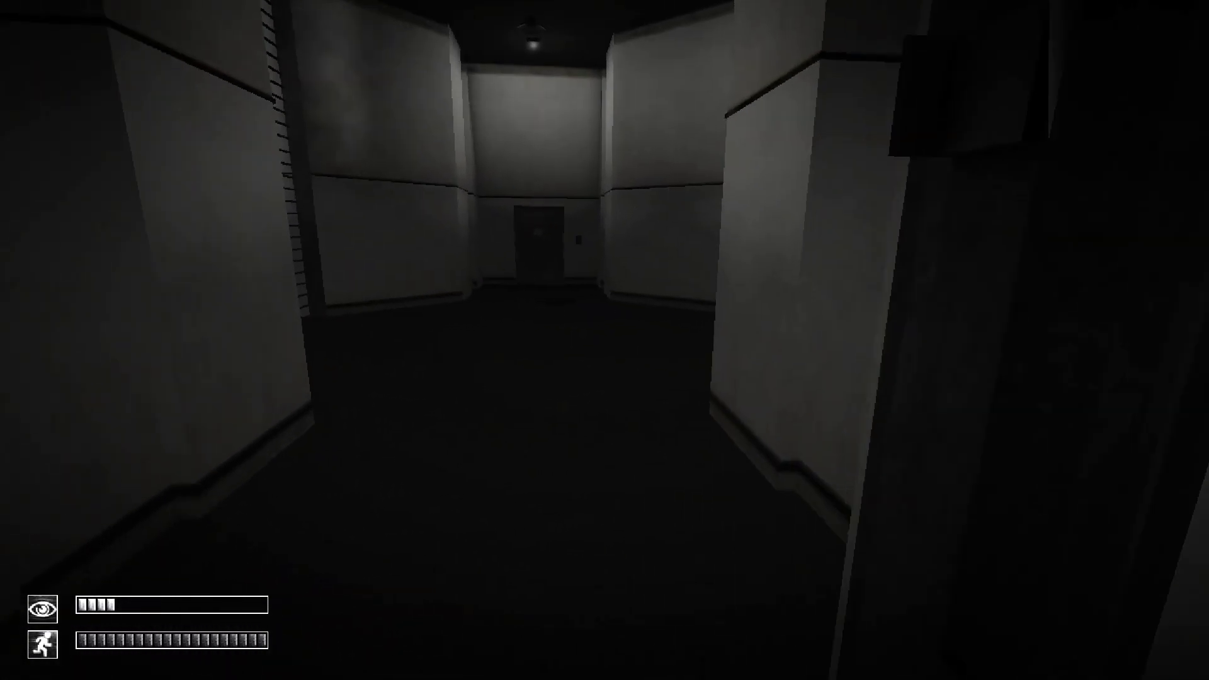
{"action": "key", "text": "w"}
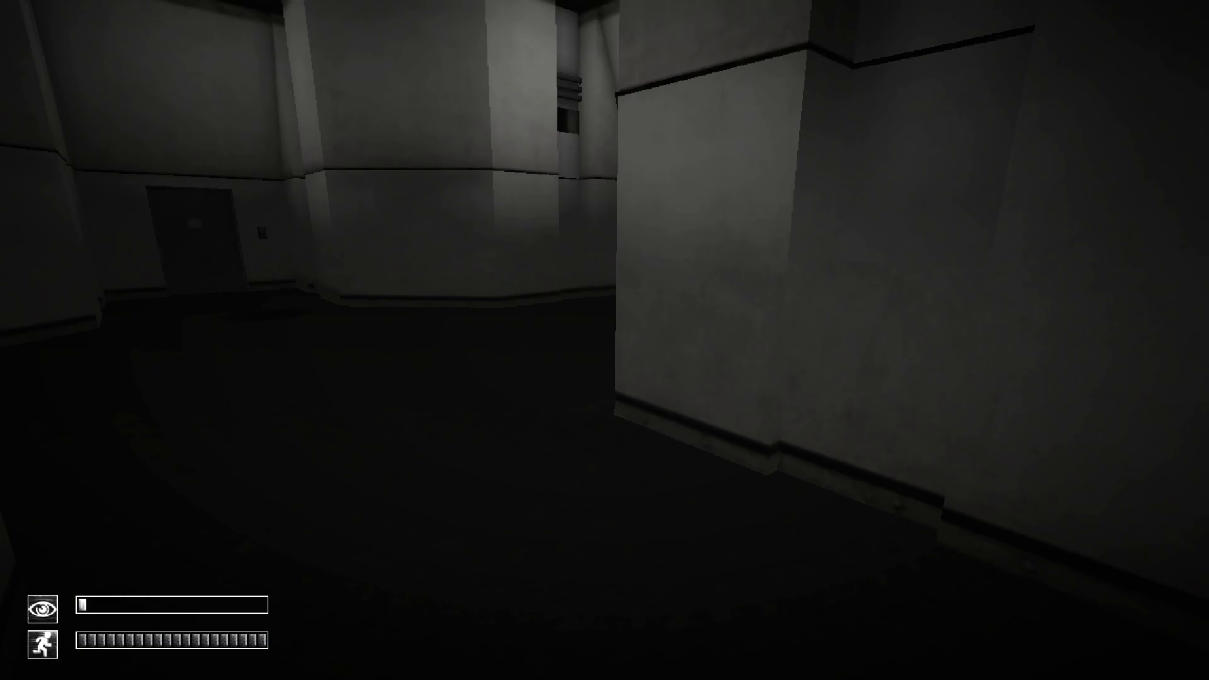
{"action": "key", "text": "w"}
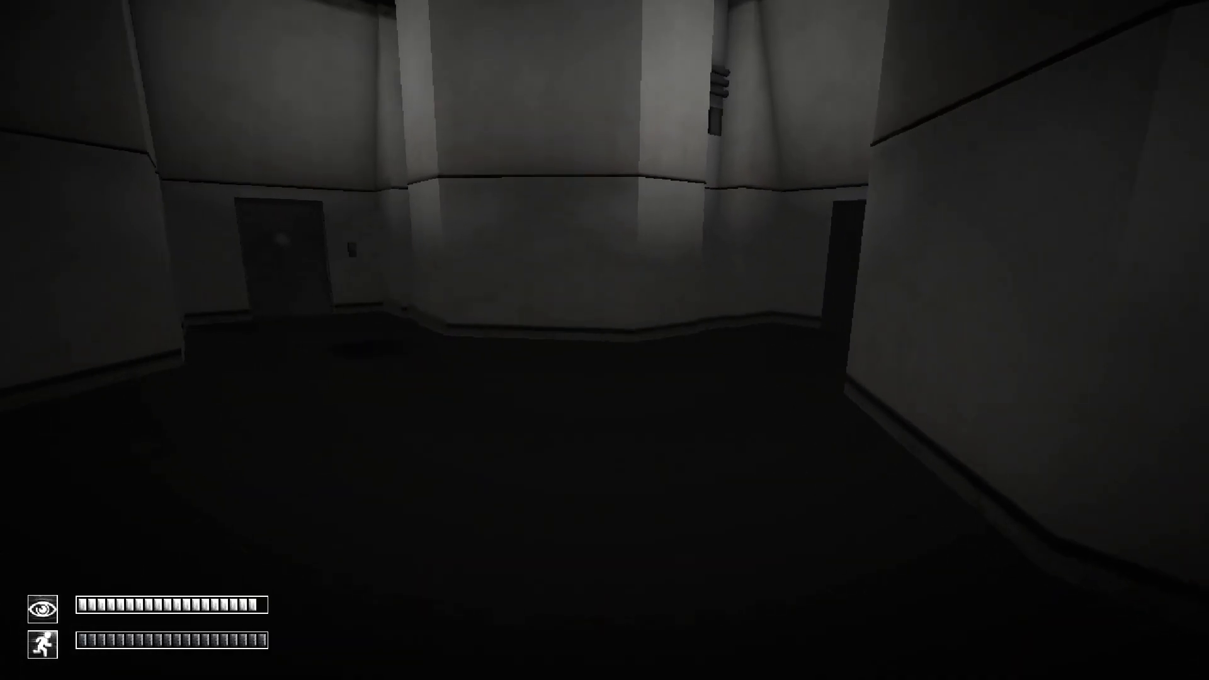
{"action": "key", "text": "w"}
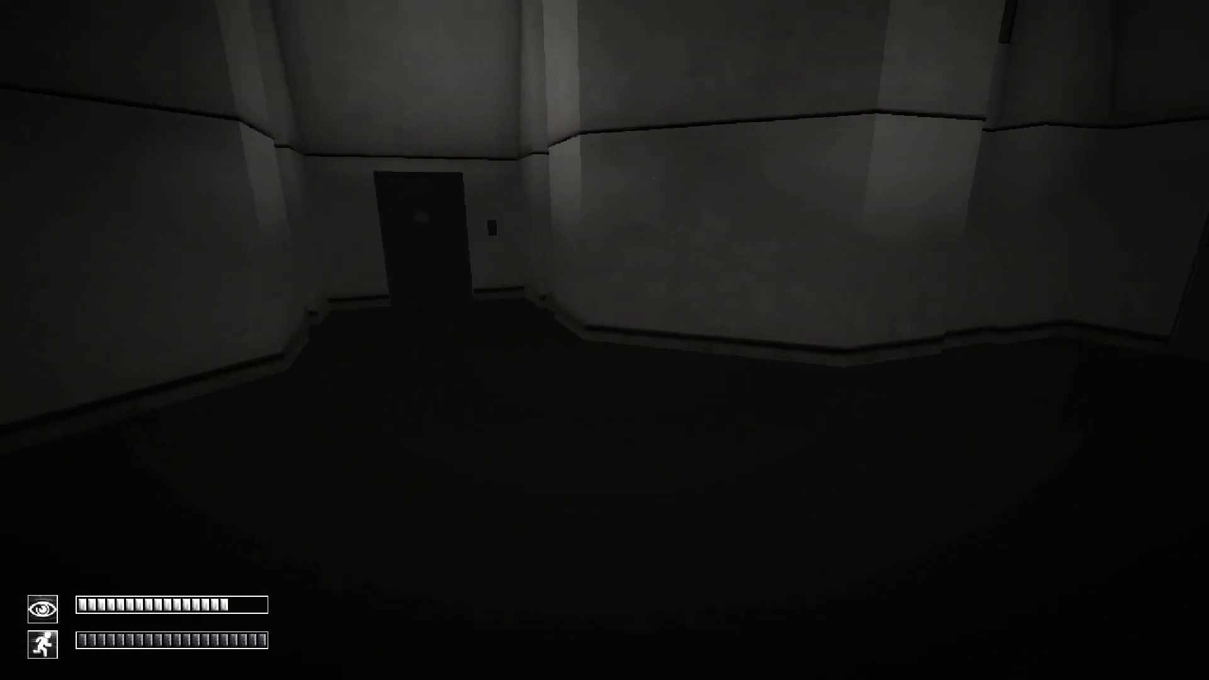
{"action": "key", "text": "w"}
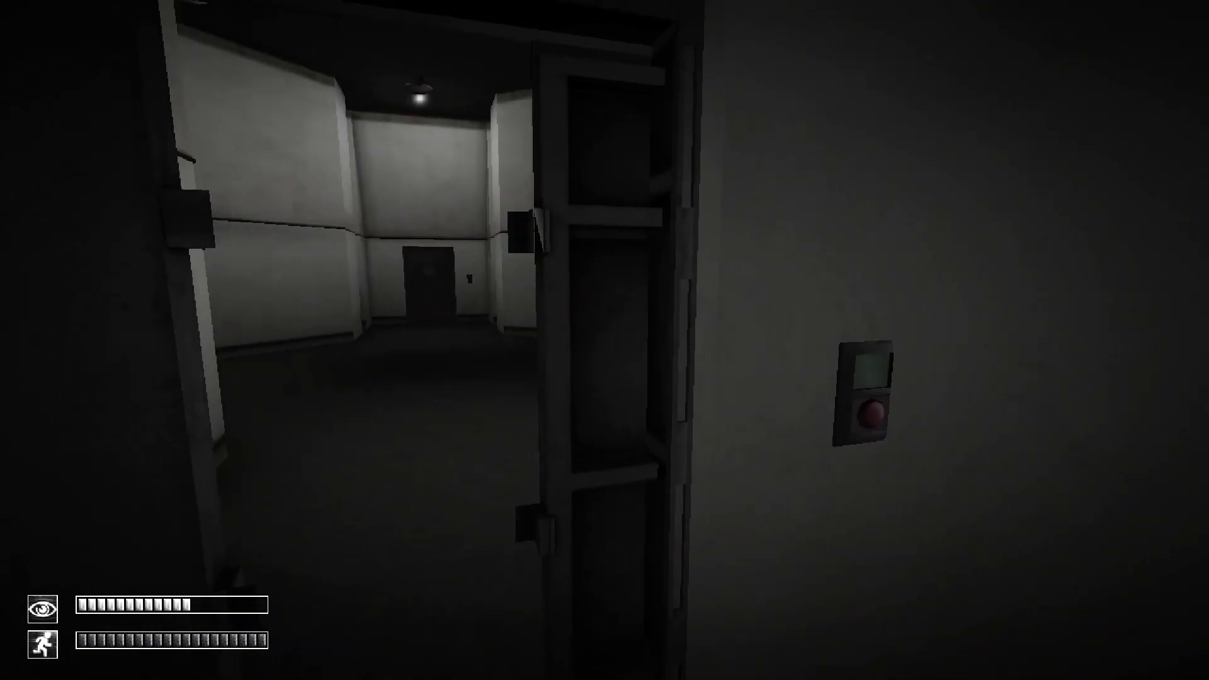
{"action": "key", "text": "w"}
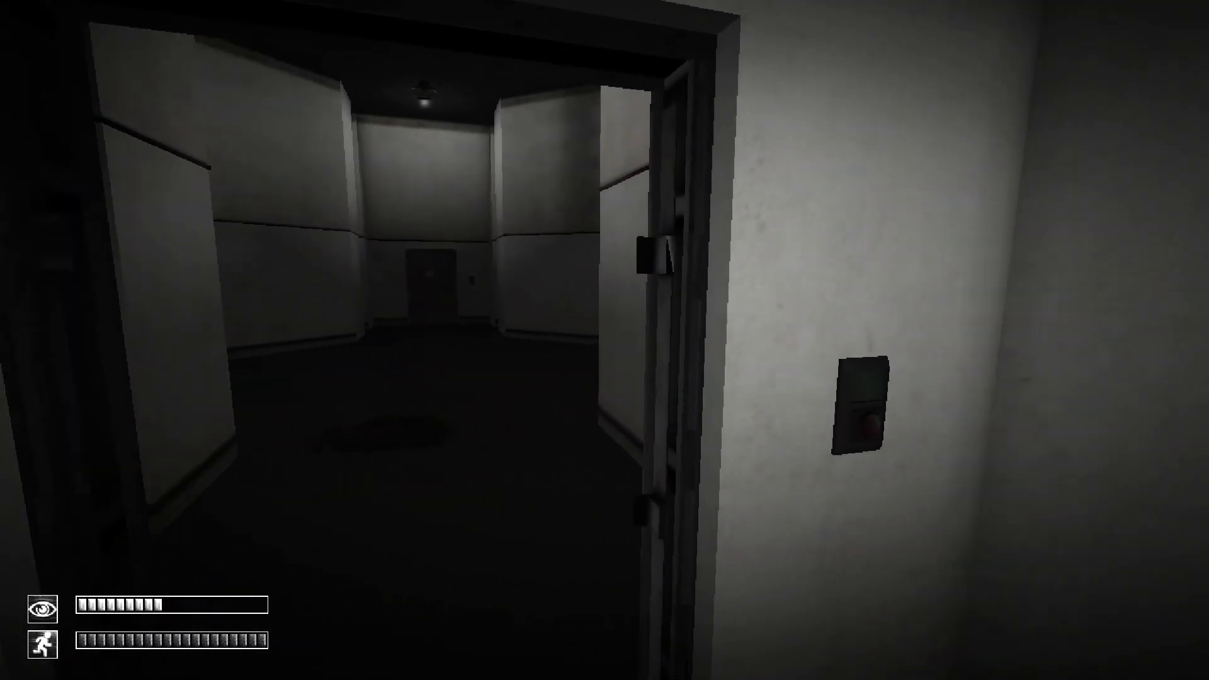
- Open the door, follow the corridor, and open the next door into the pink-lit room
{"action": "left_click", "coordinate": [860, 407]}
{"action": "key", "text": "w"}
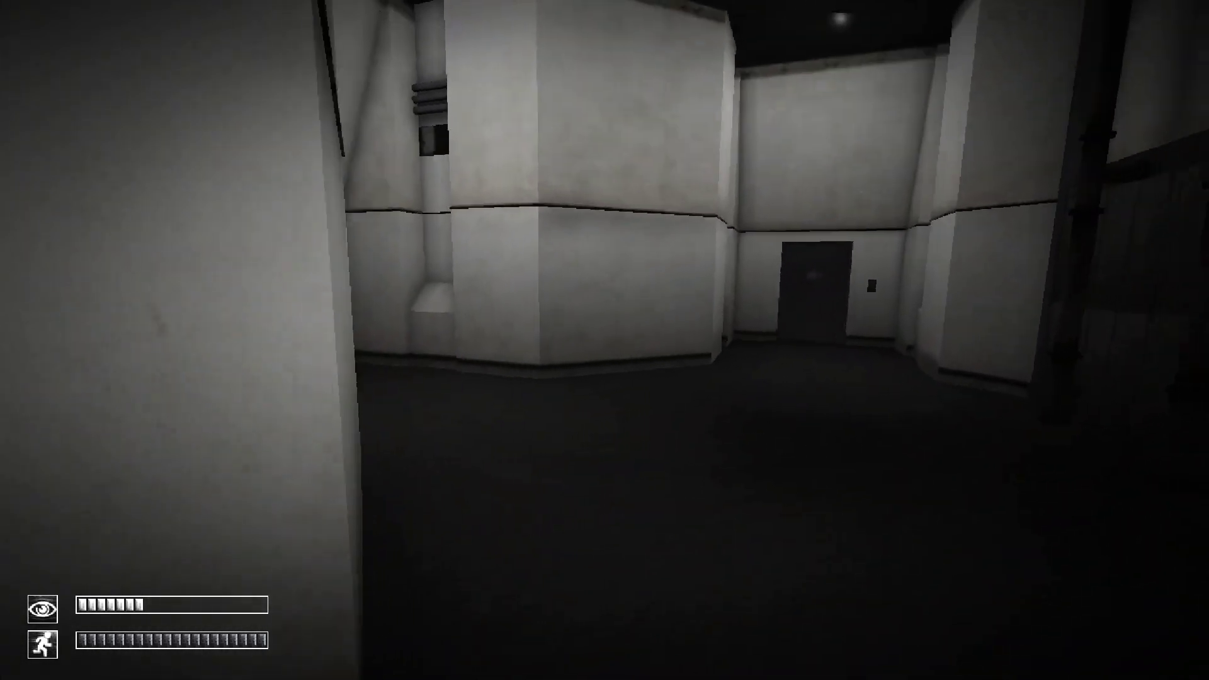
{"action": "key", "text": "w"}
{"action": "key", "text": "w"}
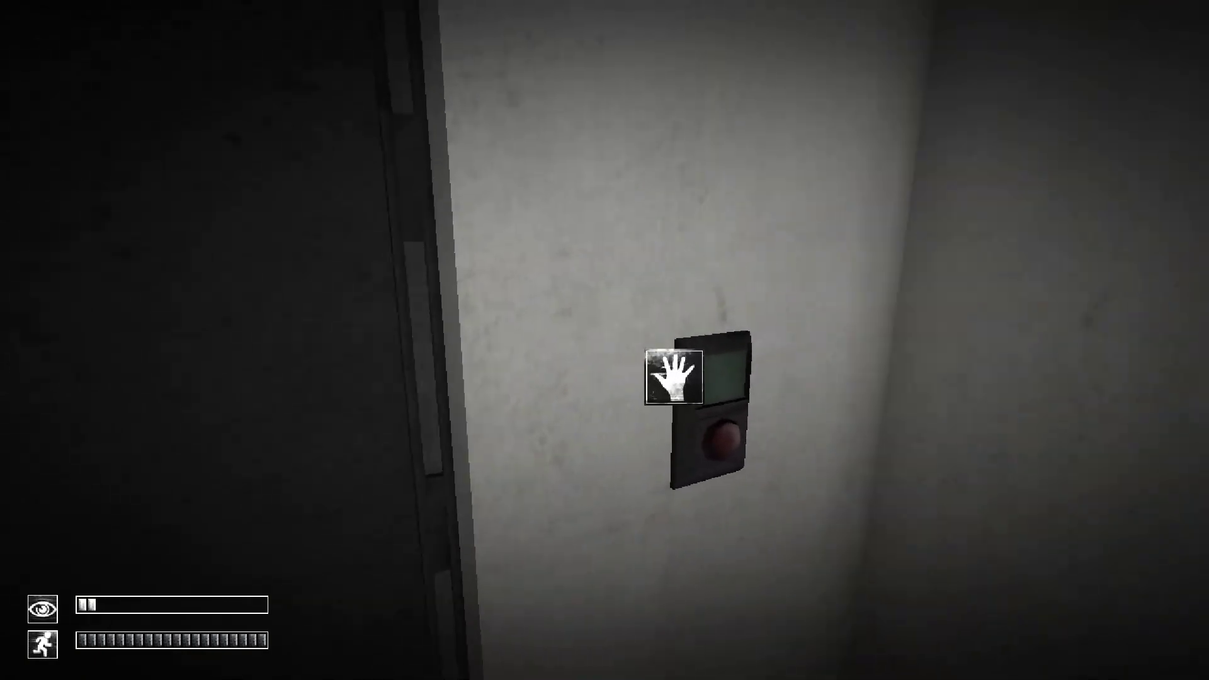
{"action": "left_click", "coordinate": [605, 341]}
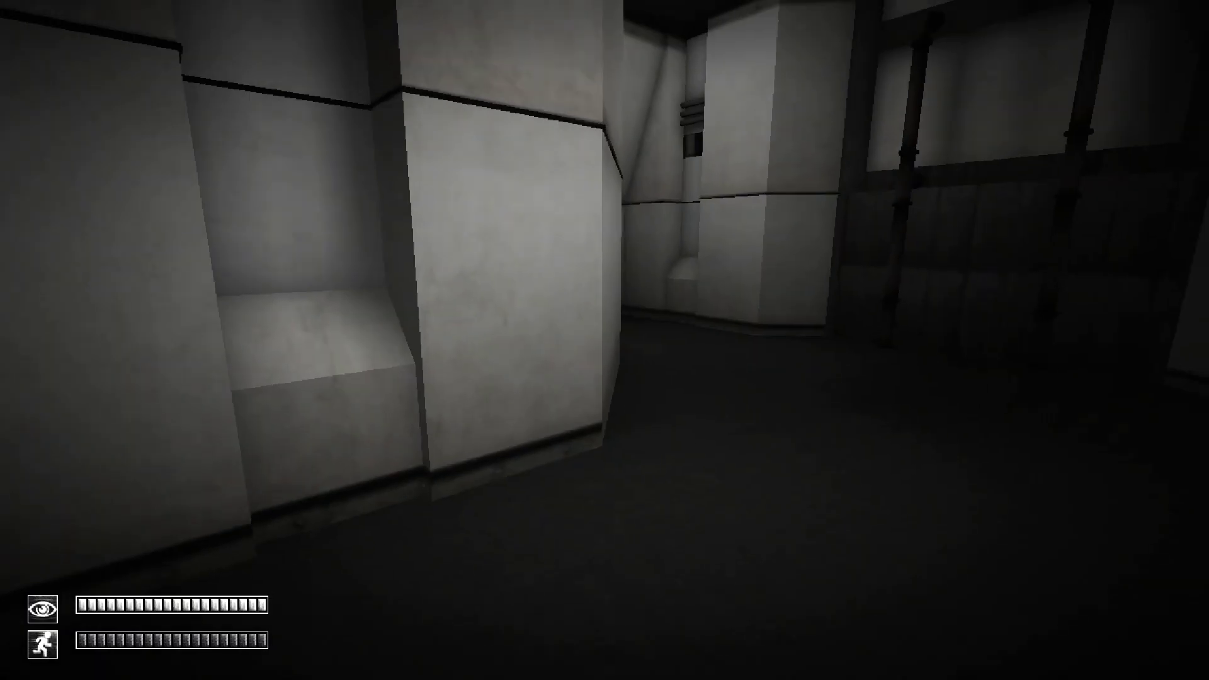
{"action": "key", "text": "w"}
{"action": "key", "text": "w"}
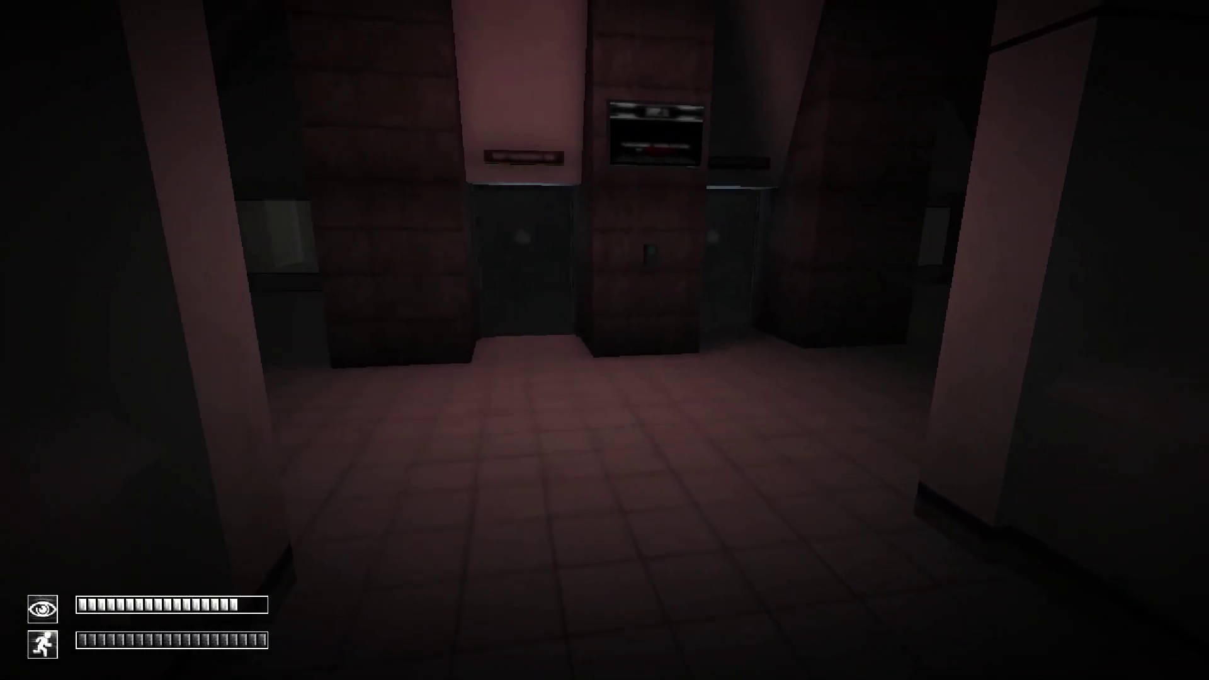
- Cross into the lit room and go around the pillar and corner to the SCP door
{"action": "key", "text": "w"}
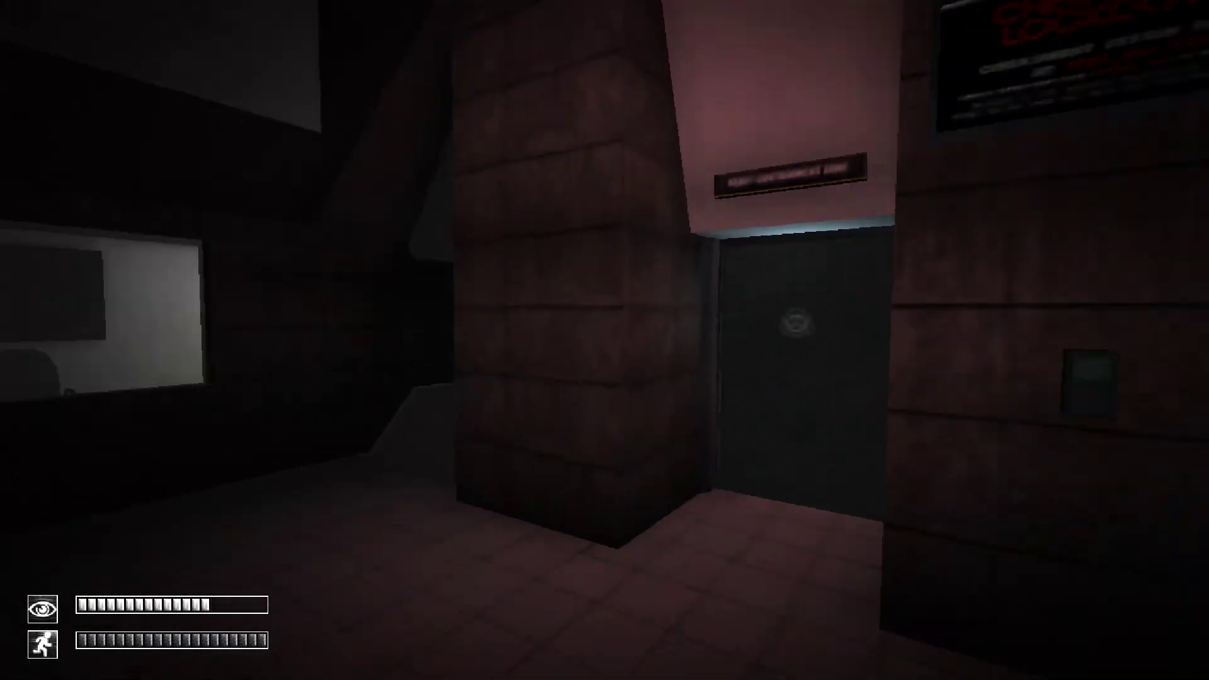
{"action": "key", "text": "w"}
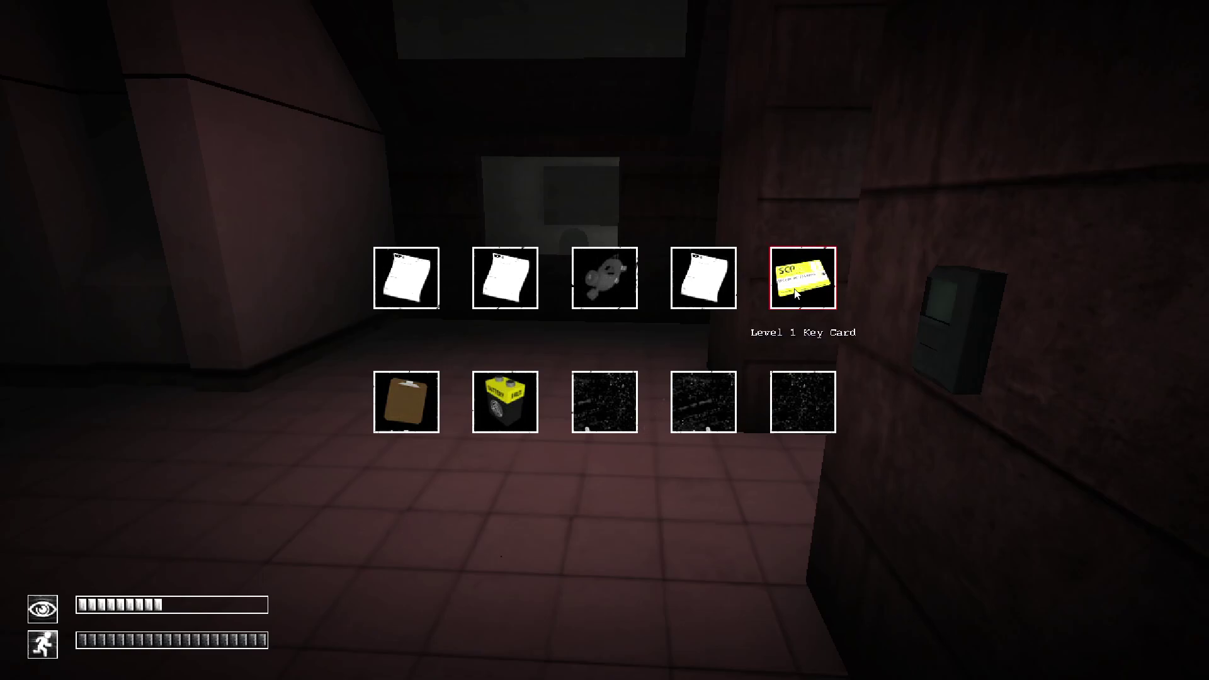
{"action": "key", "text": "w"}
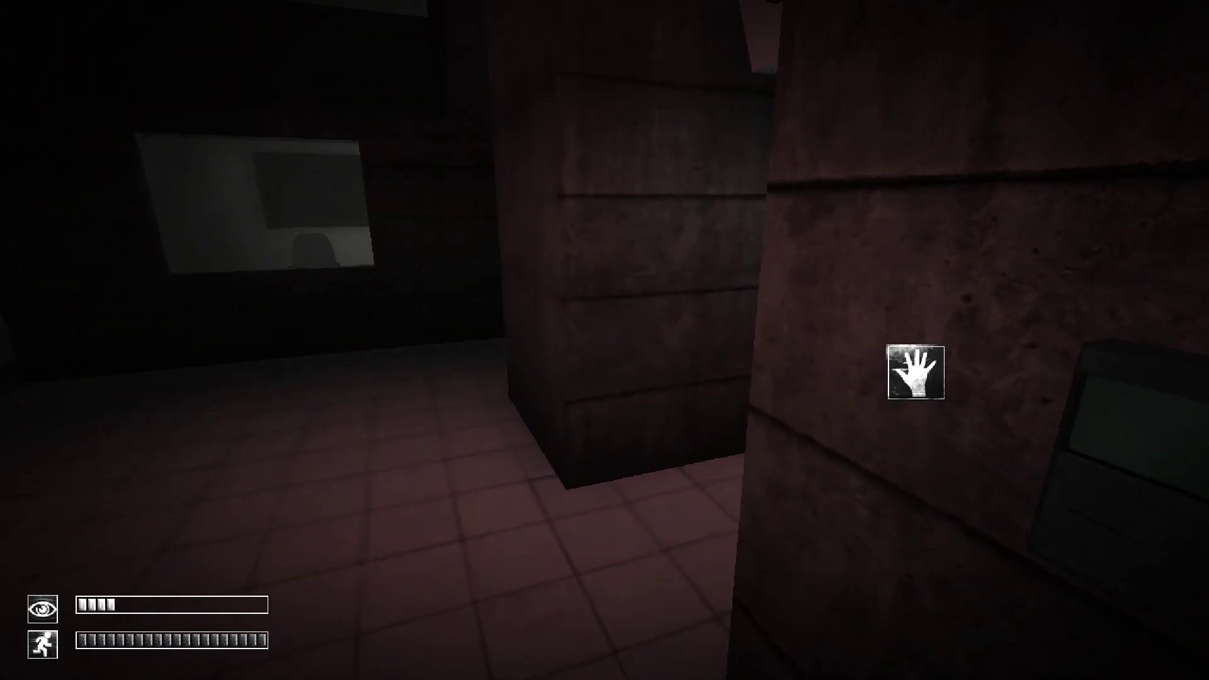
{"action": "key", "text": "w"}
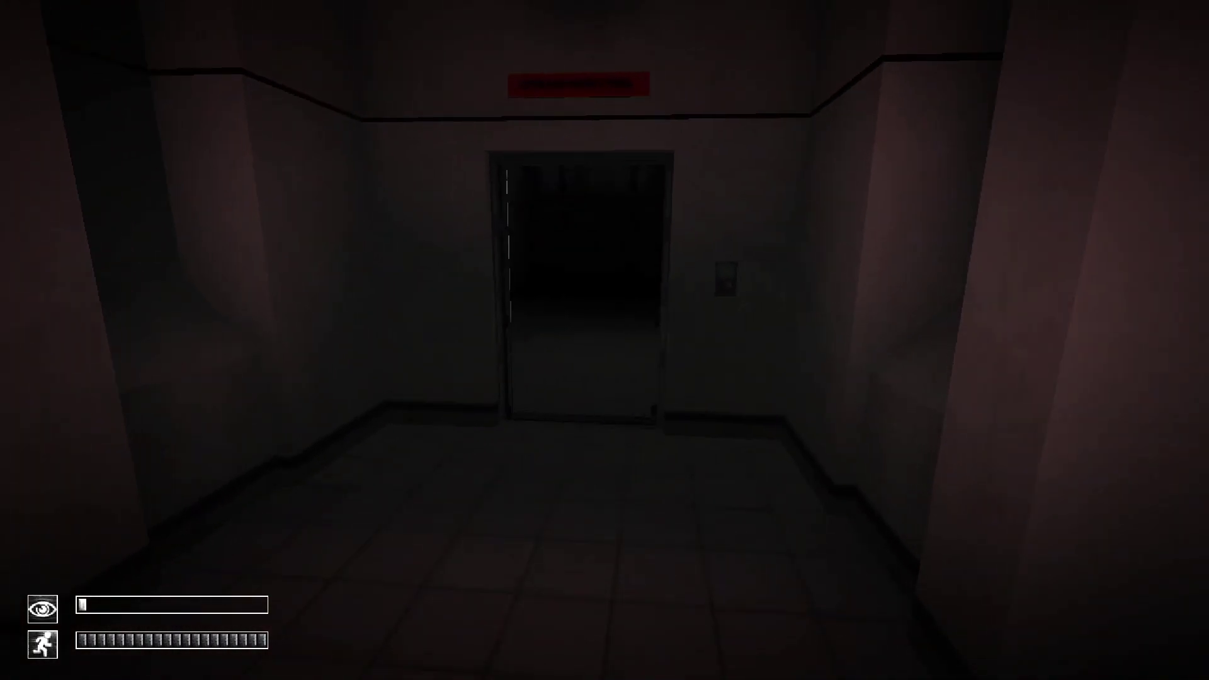
{"action": "key", "text": "w"}
{"action": "key", "text": "w"}
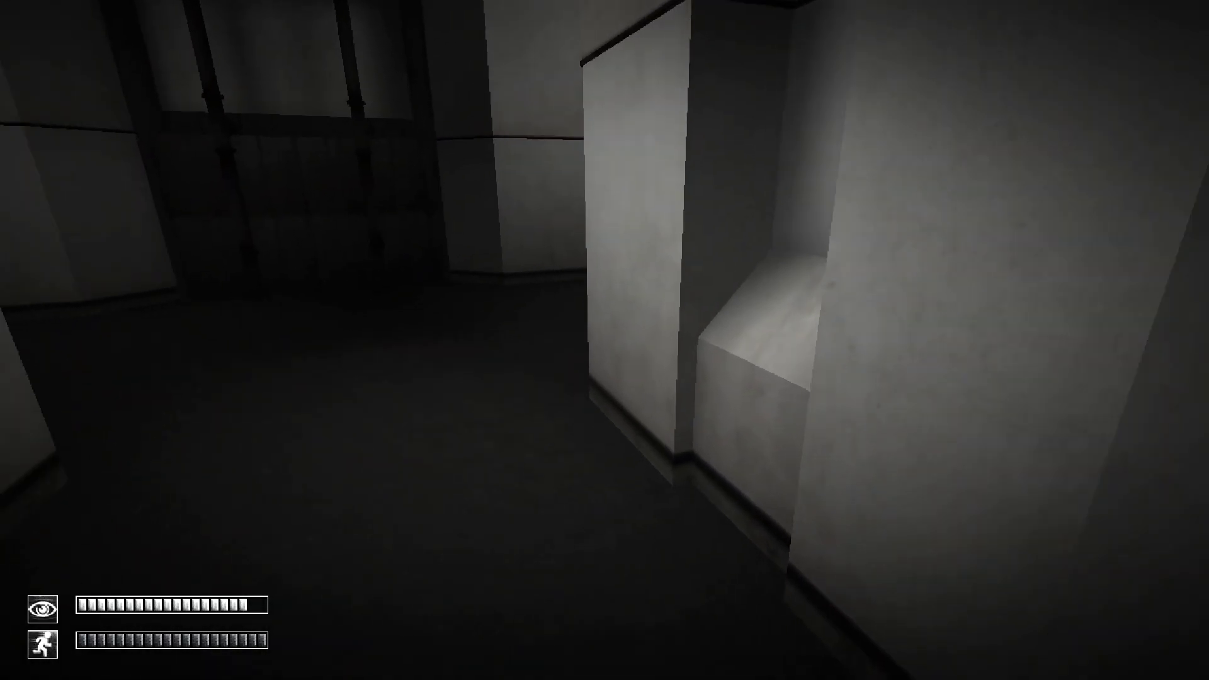
{"action": "key", "text": "w"}
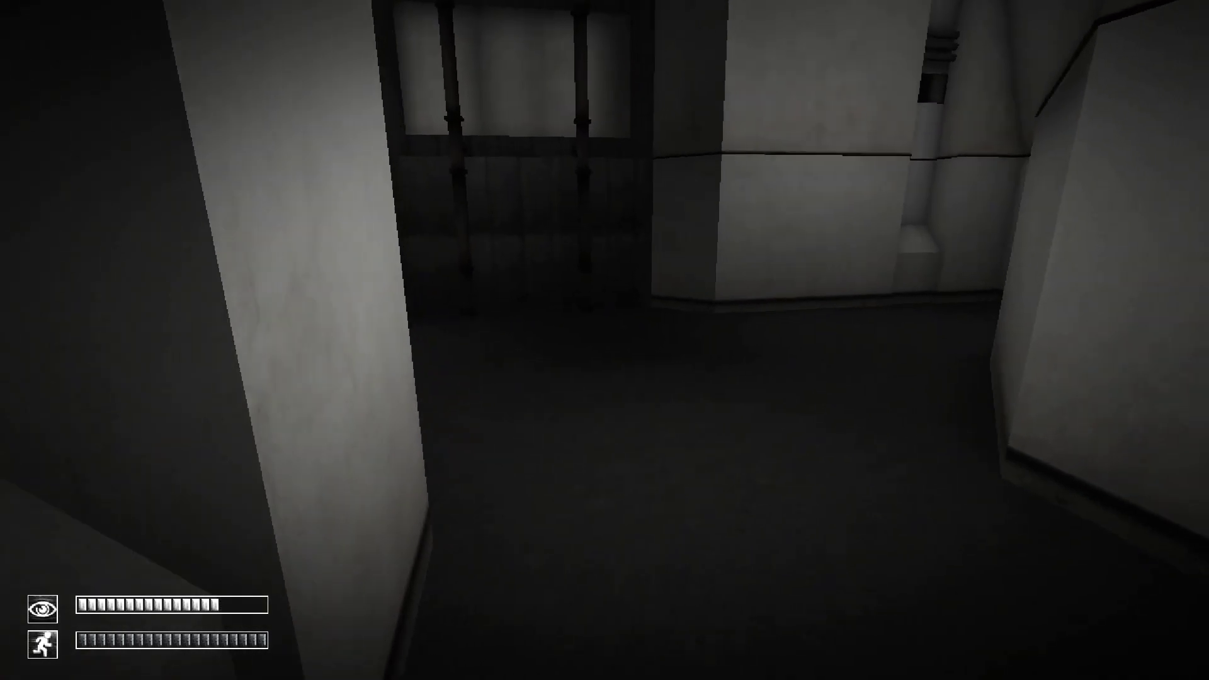
{"action": "key", "text": "w"}
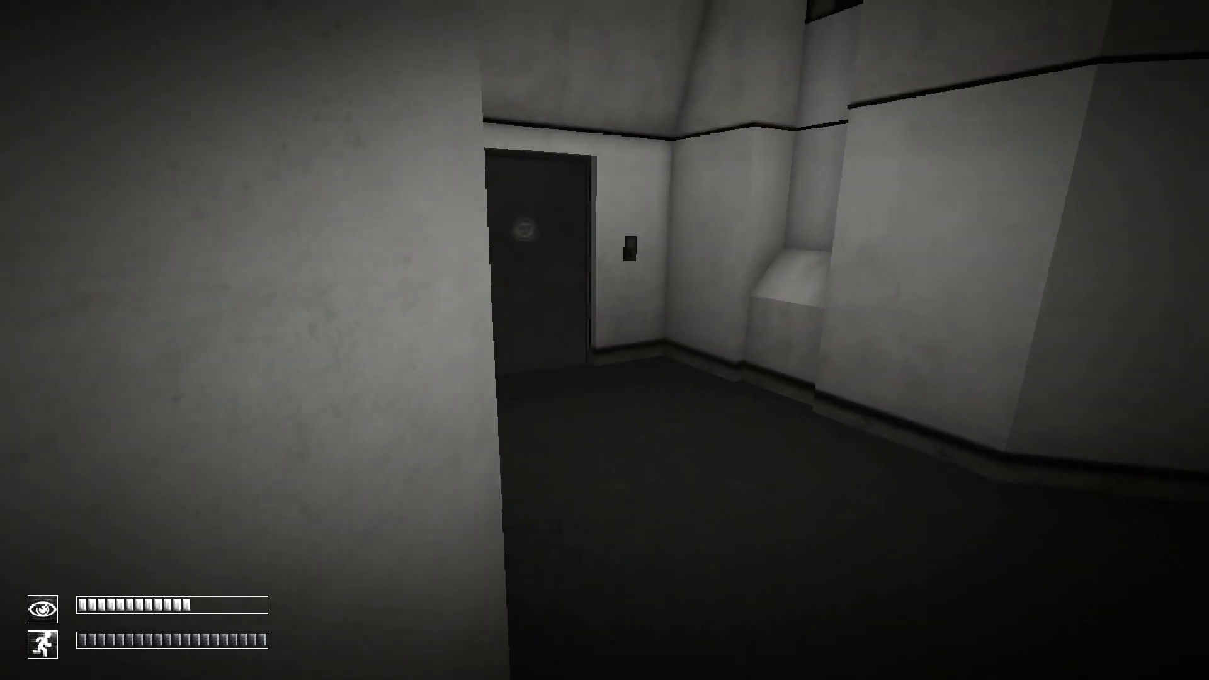
{"action": "key", "text": "w"}
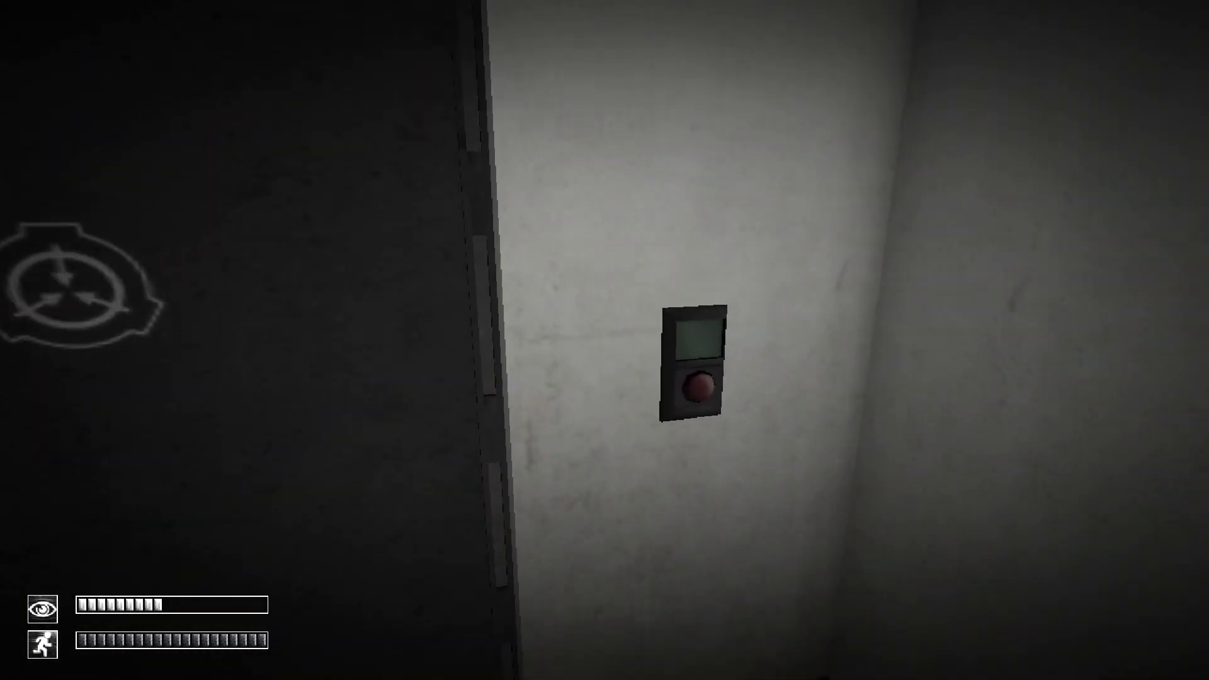
- Open the door and walk down the corridor through the caution-zone doorway
{"action": "left_click", "coordinate": [693, 427]}
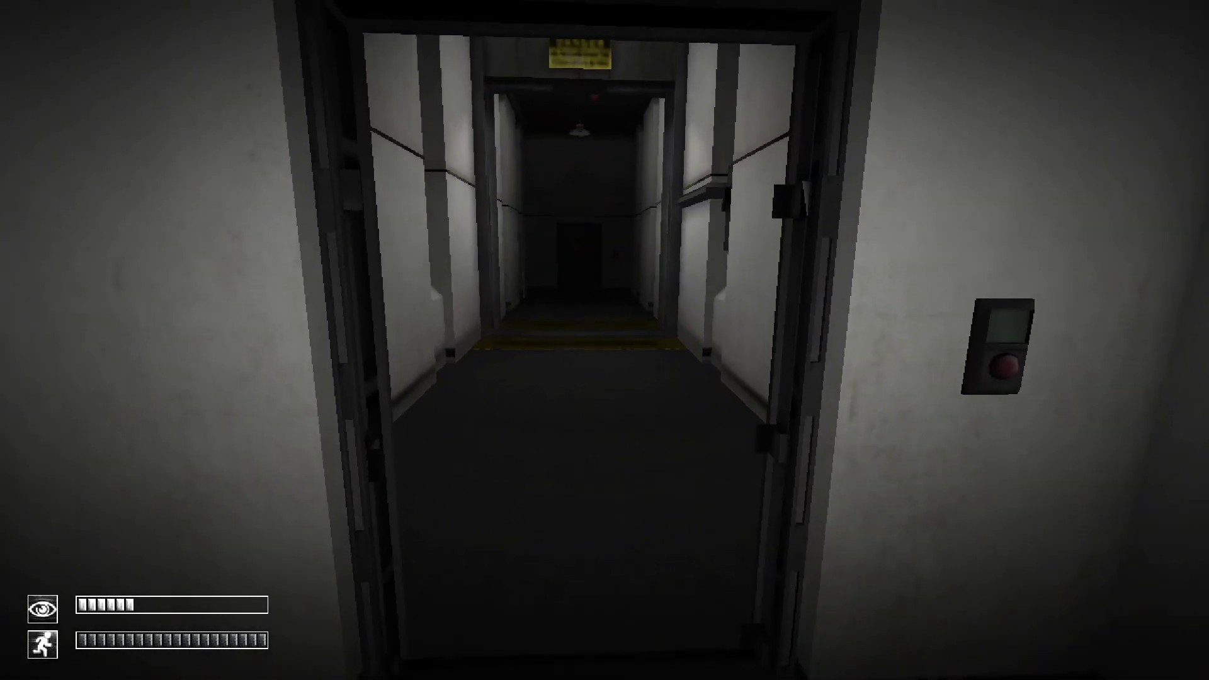
{"action": "key", "text": "w"}
{"action": "key", "text": "w"}
{"action": "key", "text": "w"}
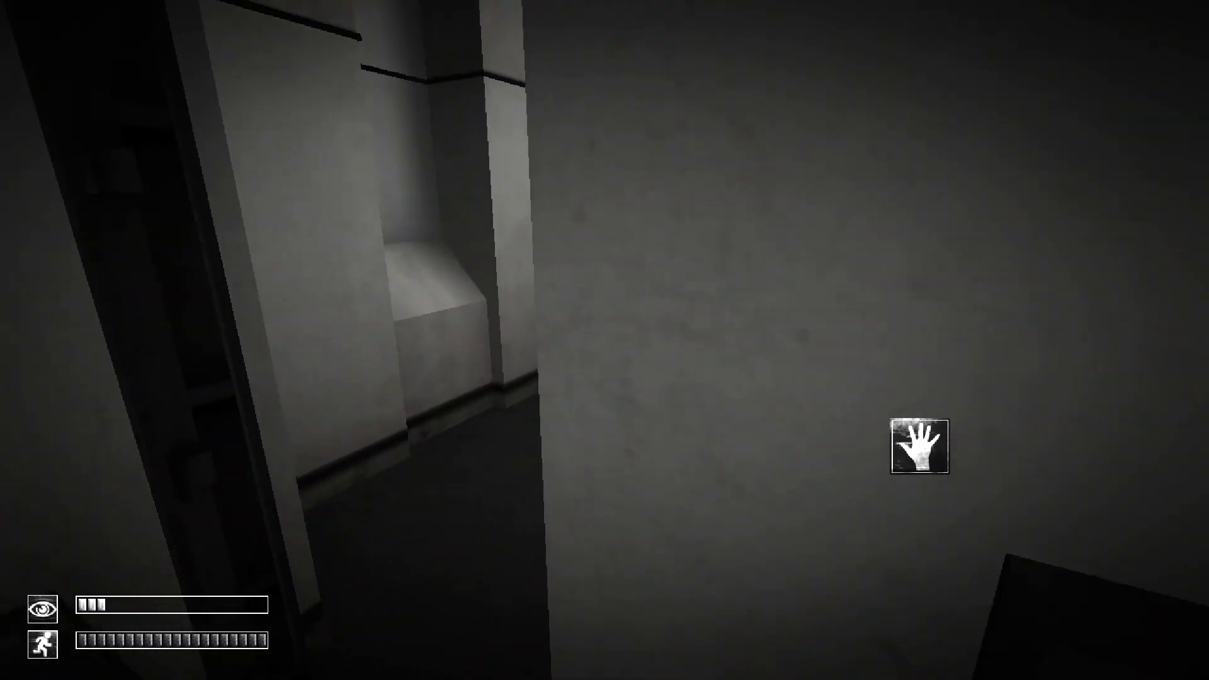
{"action": "key", "text": "w"}
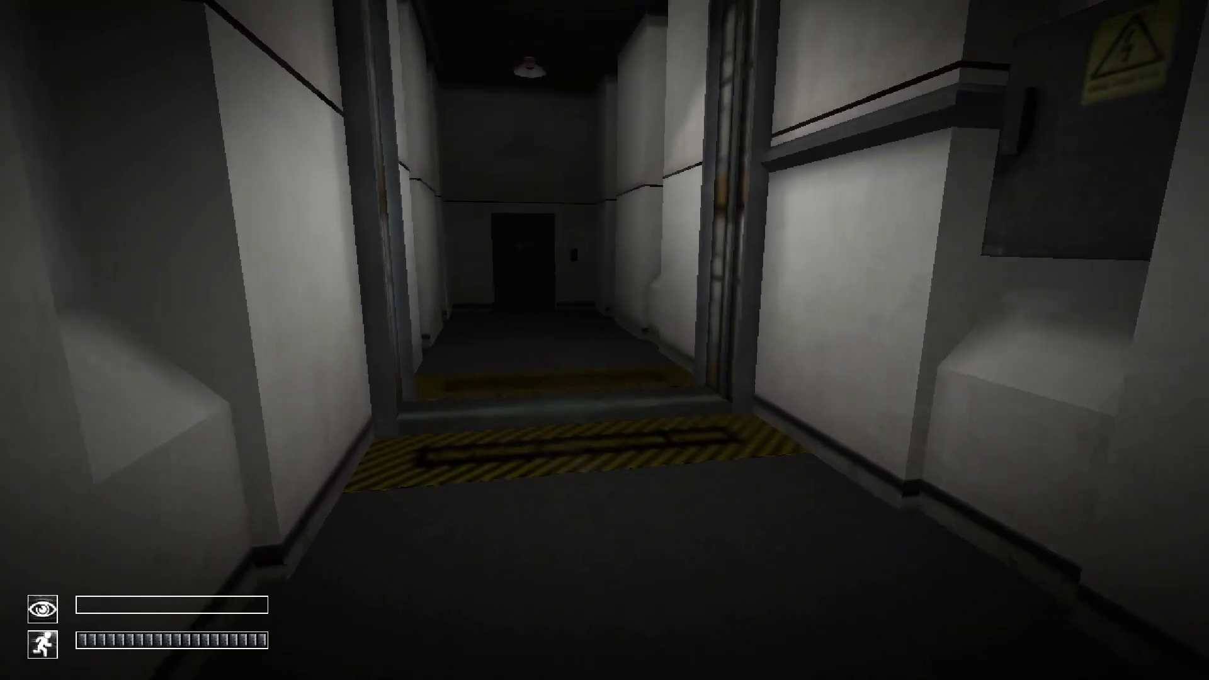
{"action": "key", "text": "w"}
{"action": "key", "text": "w"}
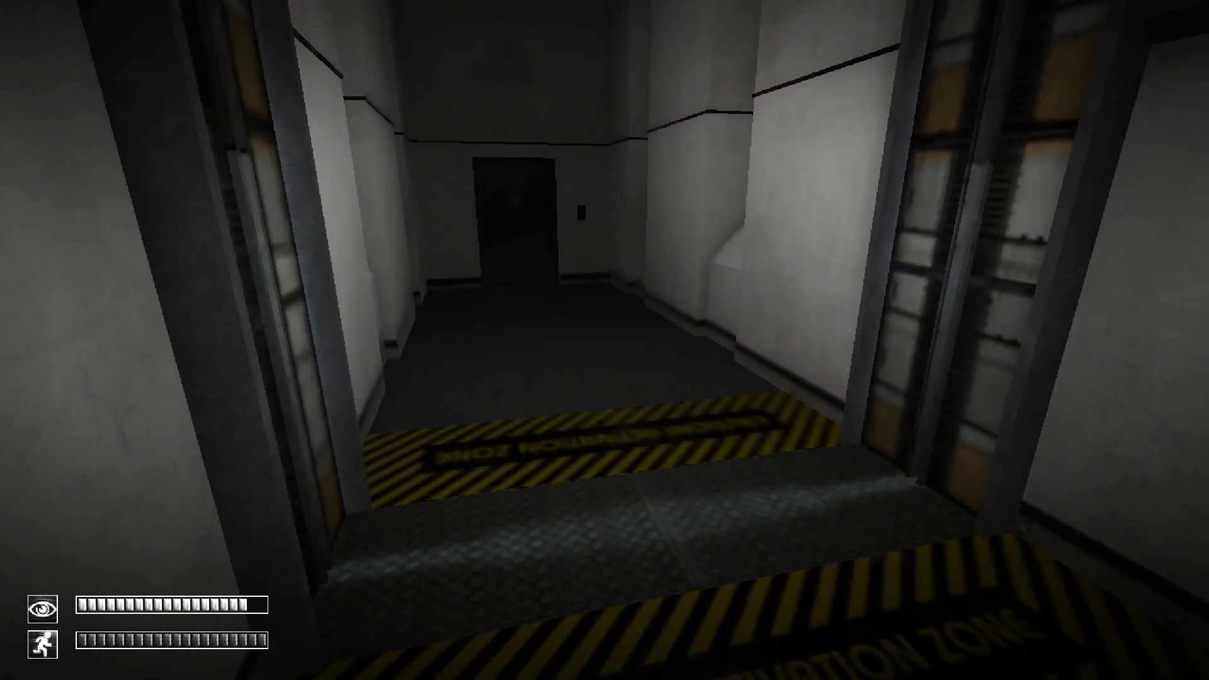
{"action": "key", "text": "w"}
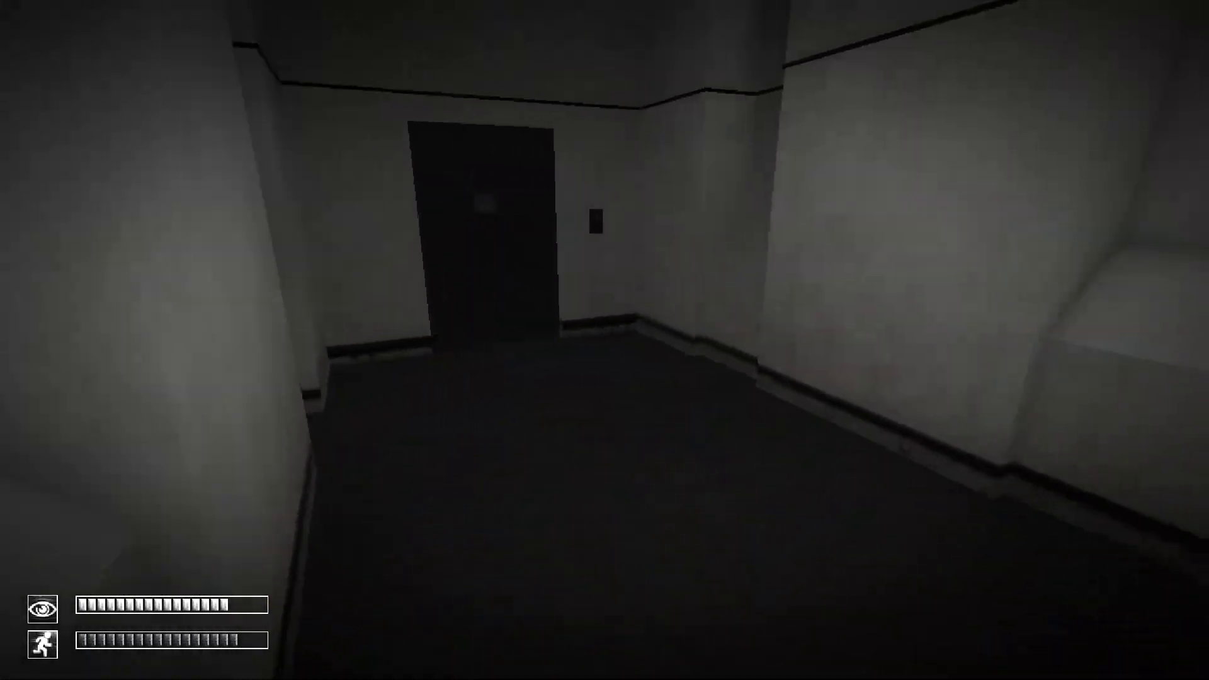
{"action": "key", "text": "w"}
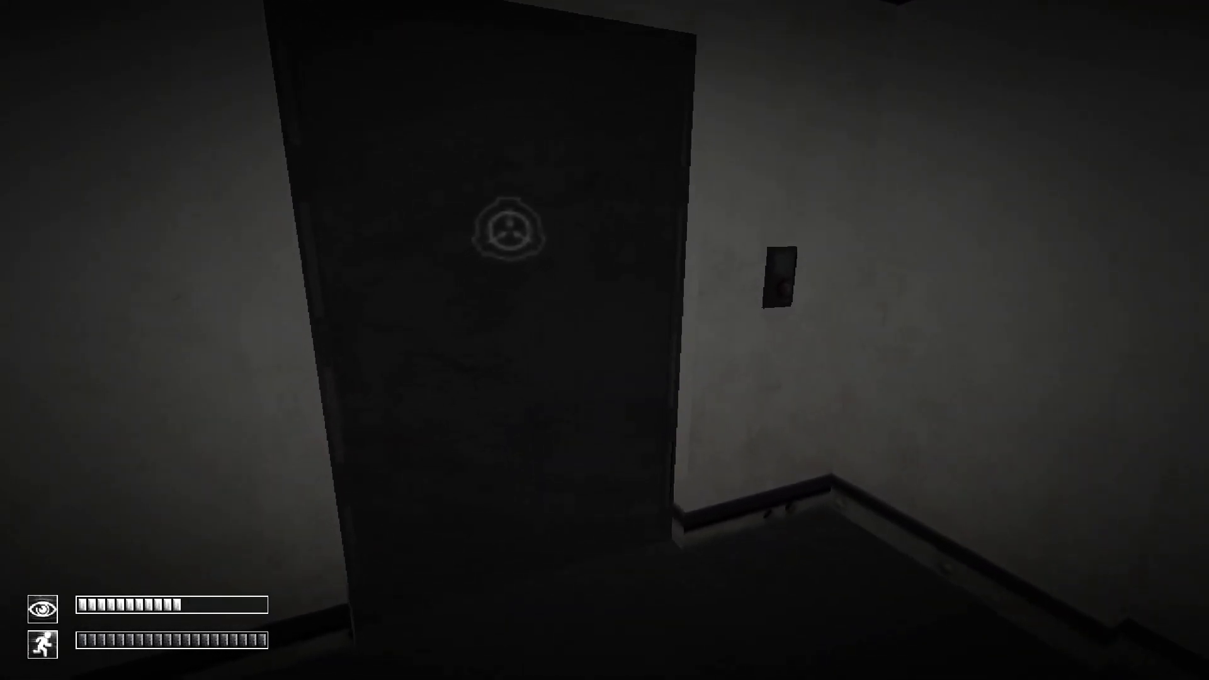
- Pass the SCP door through the dark corridor and next doorway to another keypad door
{"action": "key", "text": "w"}
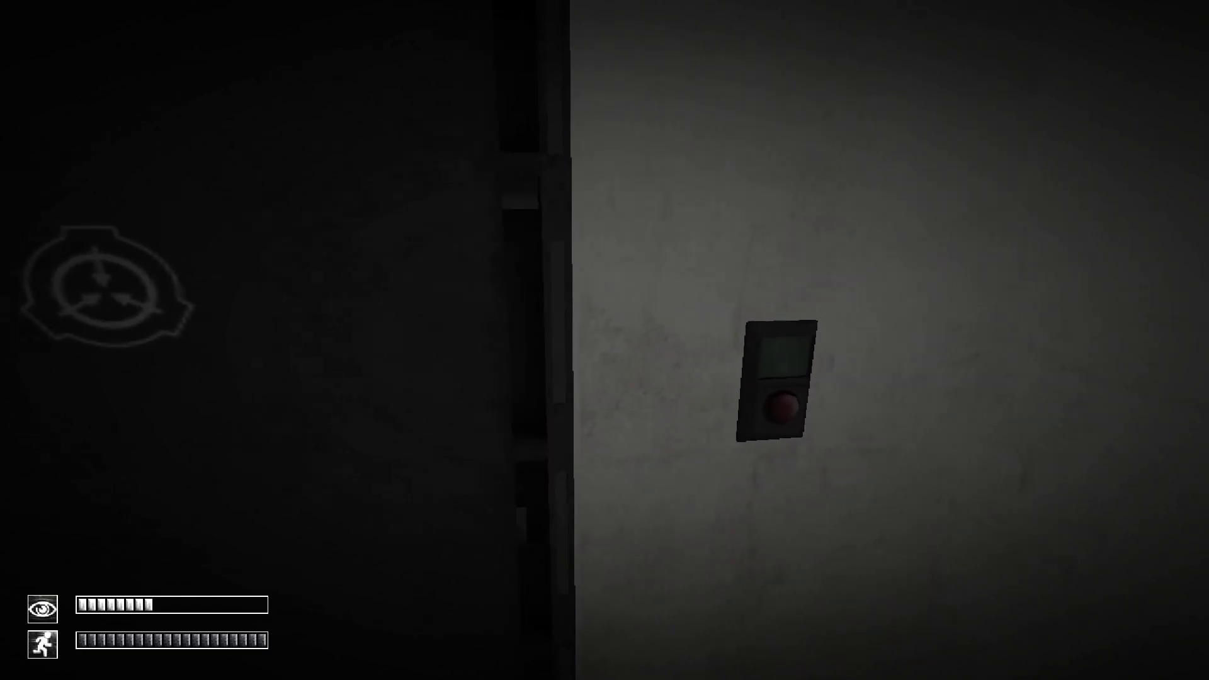
{"action": "key", "text": "w"}
{"action": "key", "text": "w"}
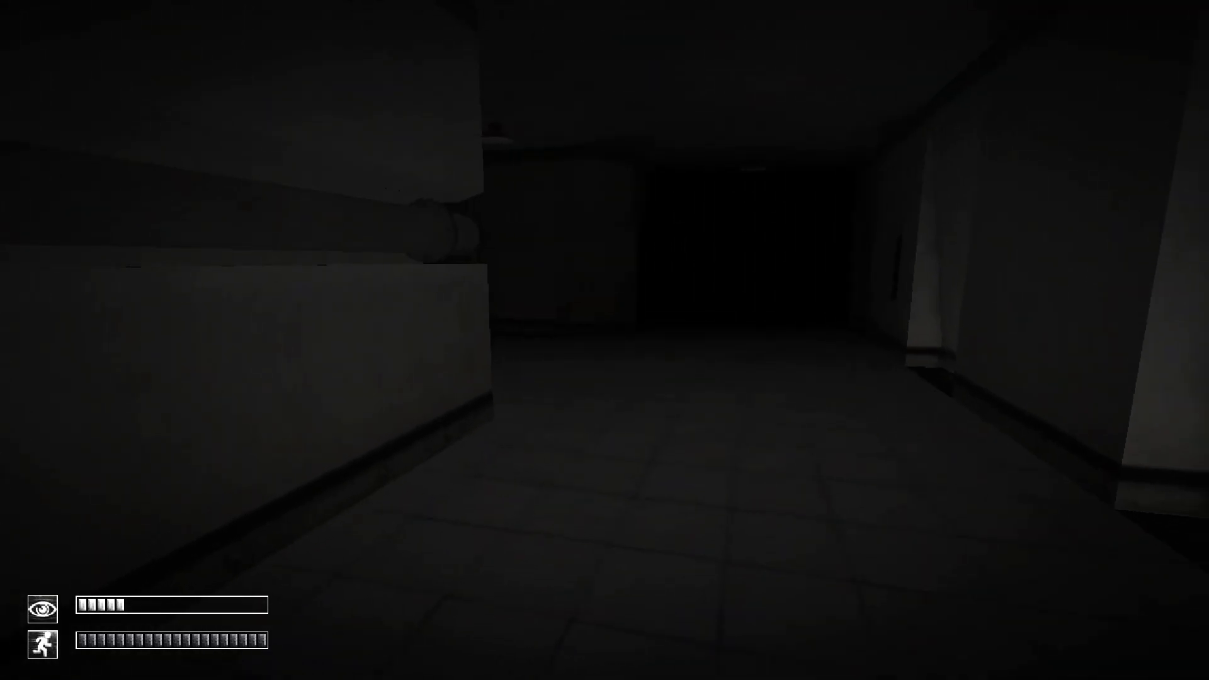
{"action": "key", "text": "w"}
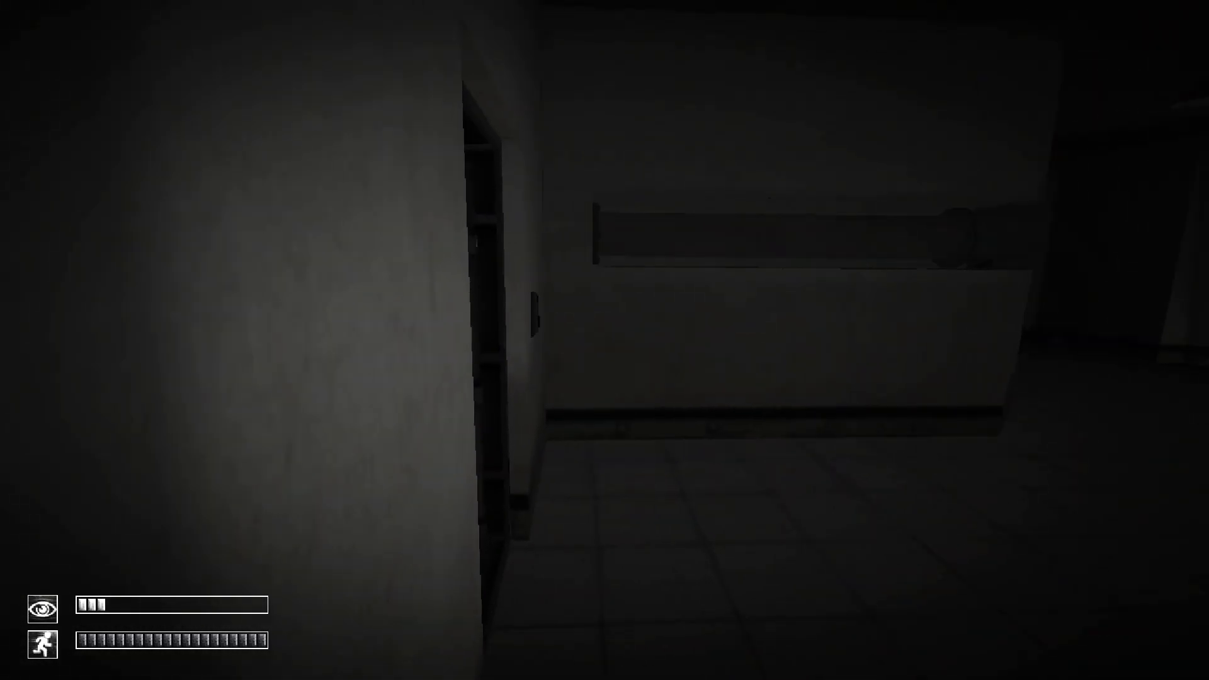
{"action": "key", "text": "w"}
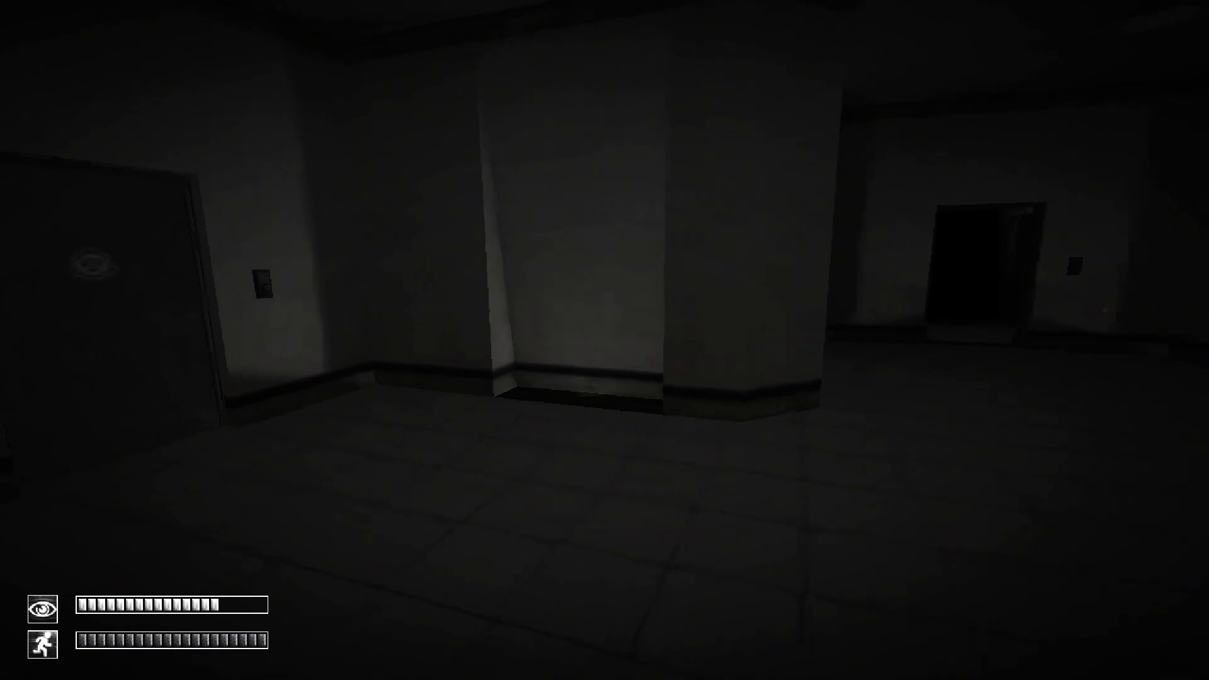
{"action": "key", "text": "w"}
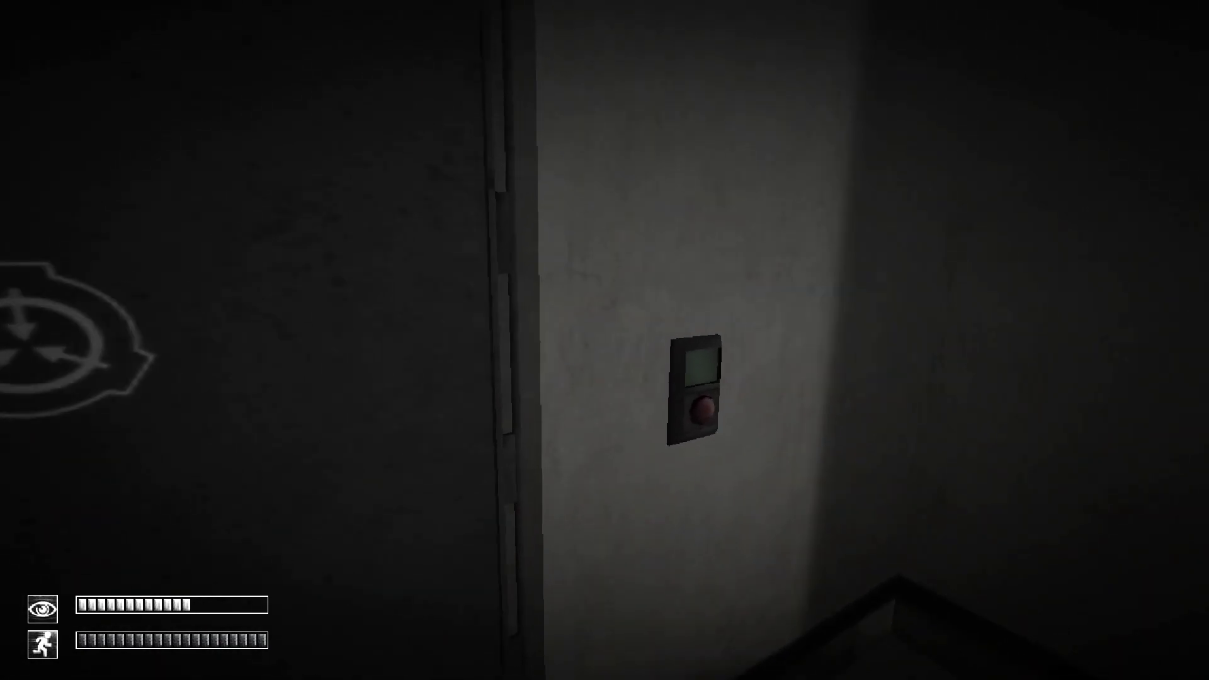
- Open the keypad door and cross the dark room into the corridor beyond
{"action": "left_click", "coordinate": [701, 408]}
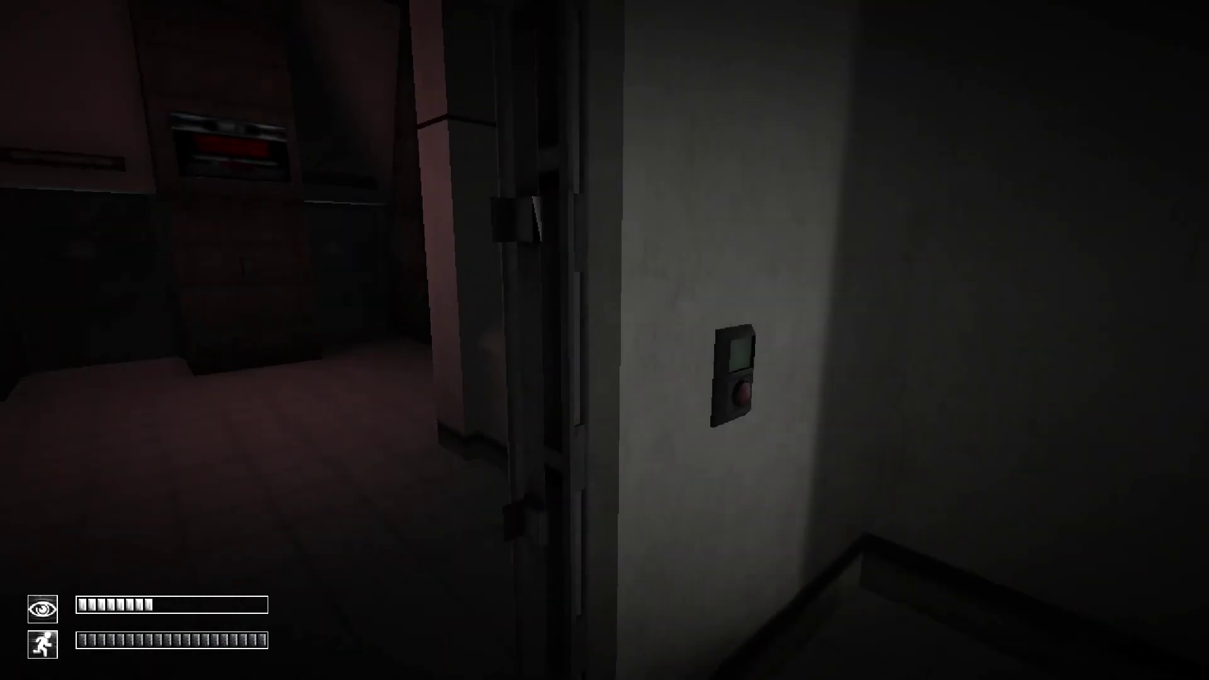
{"action": "left_click", "coordinate": [739, 395]}
{"action": "key", "text": "w"}
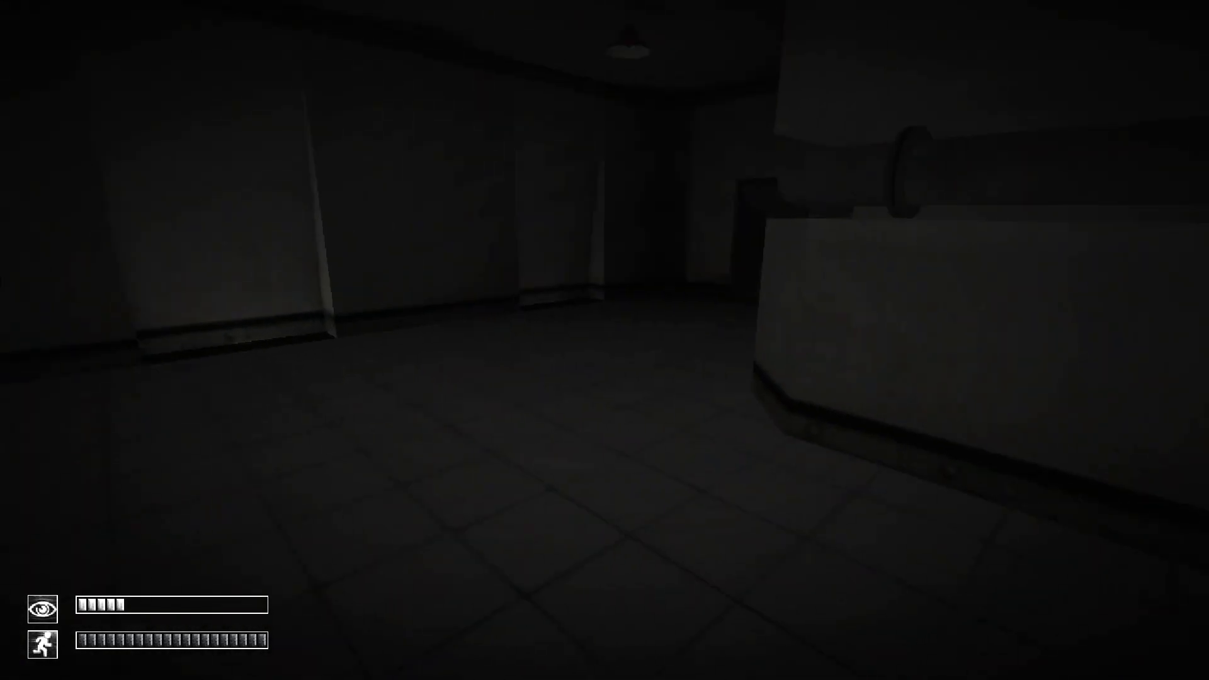
{"action": "key", "text": "w"}
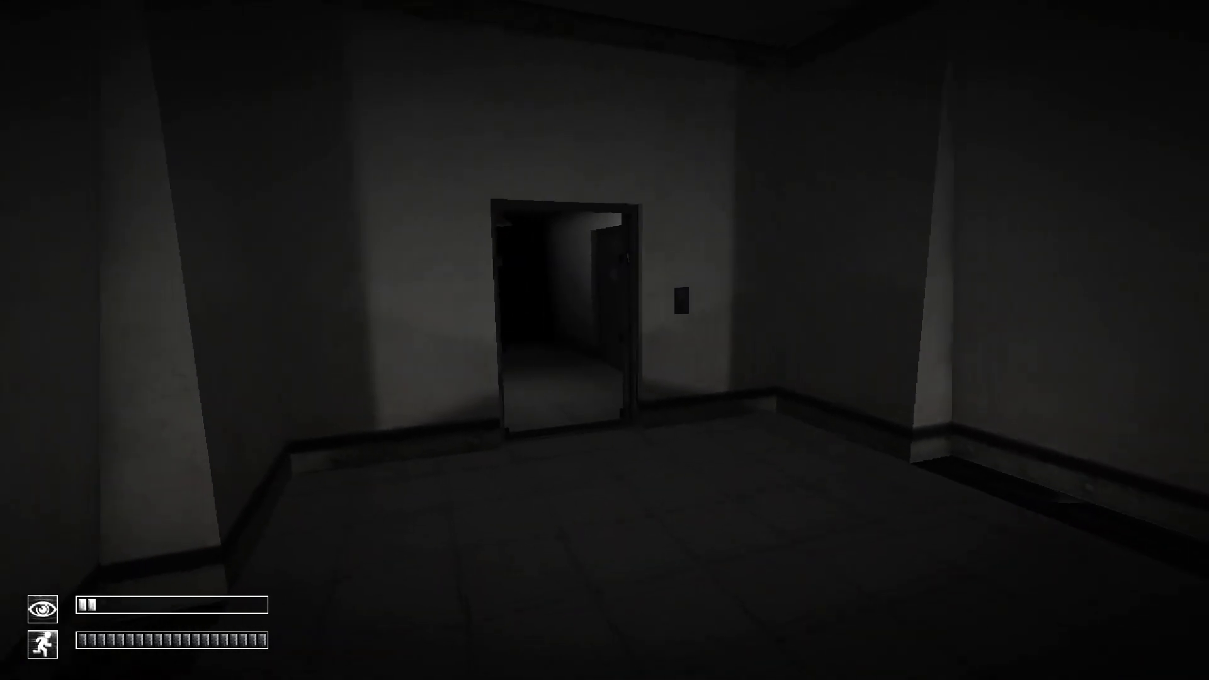
{"action": "key", "text": "w"}
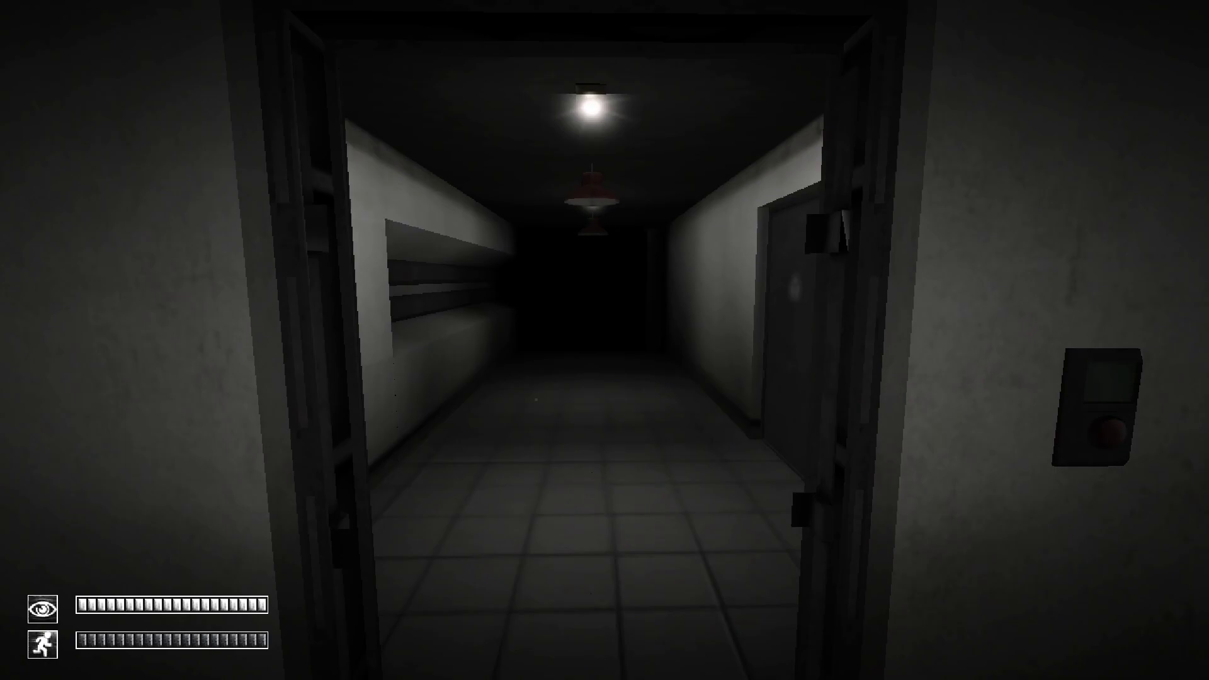
- Unlock the corridor door's reader with the Level 1 Key Card from the inventory
{"action": "key", "text": "w"}
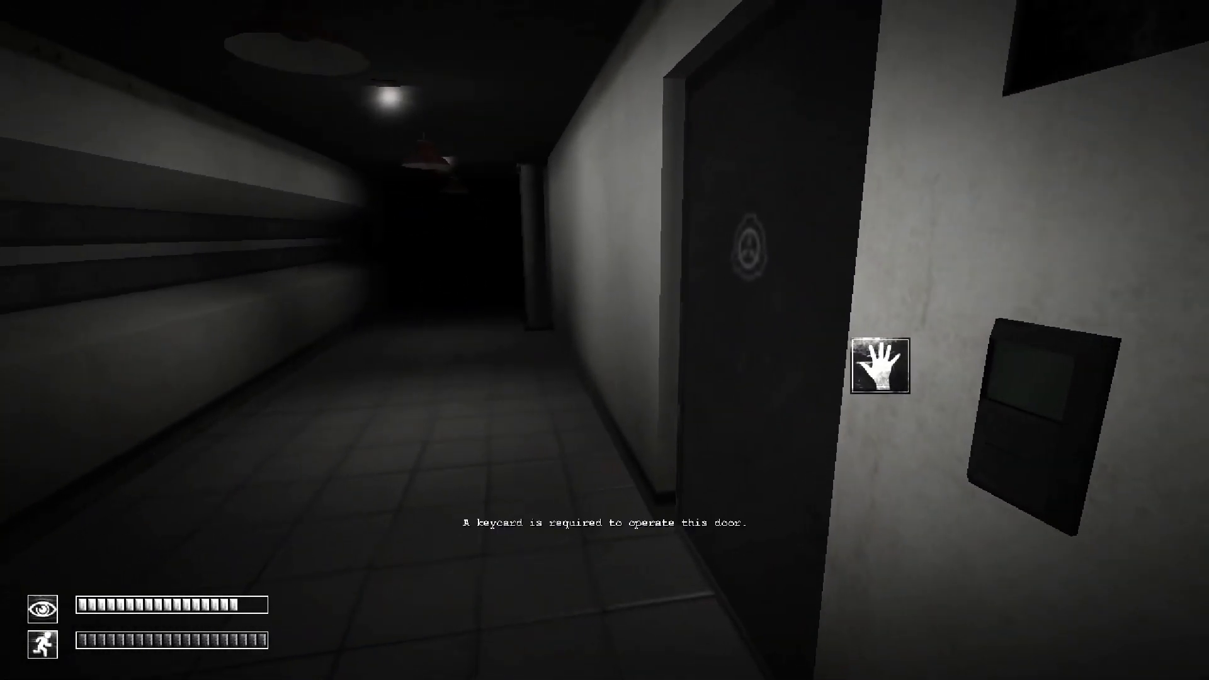
{"action": "key", "text": "w"}
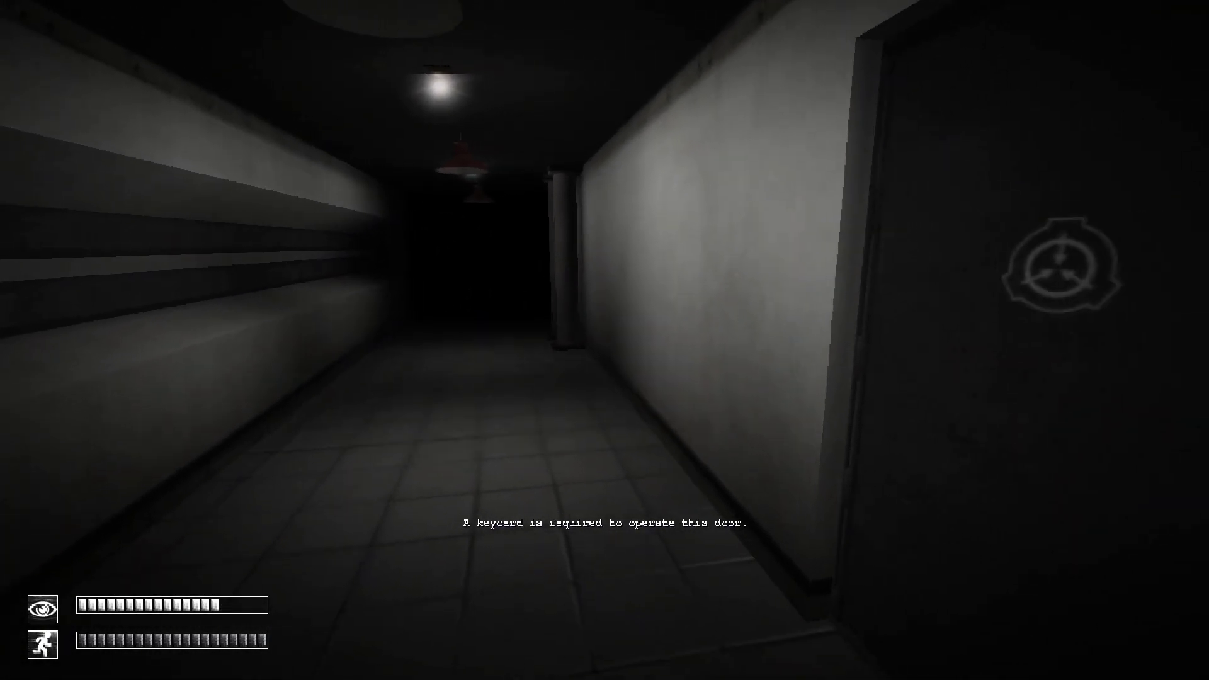
{"action": "key", "text": "Tab"}
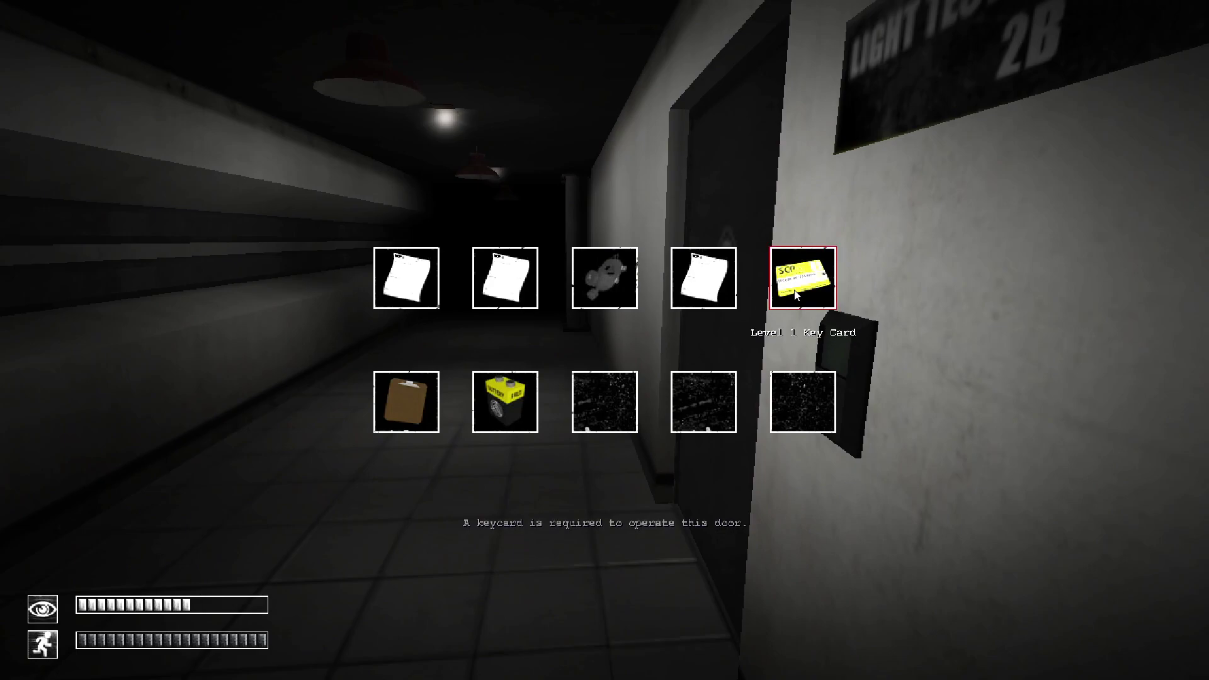
{"action": "double_click", "coordinate": [809, 299]}
{"action": "key", "text": "Tab"}
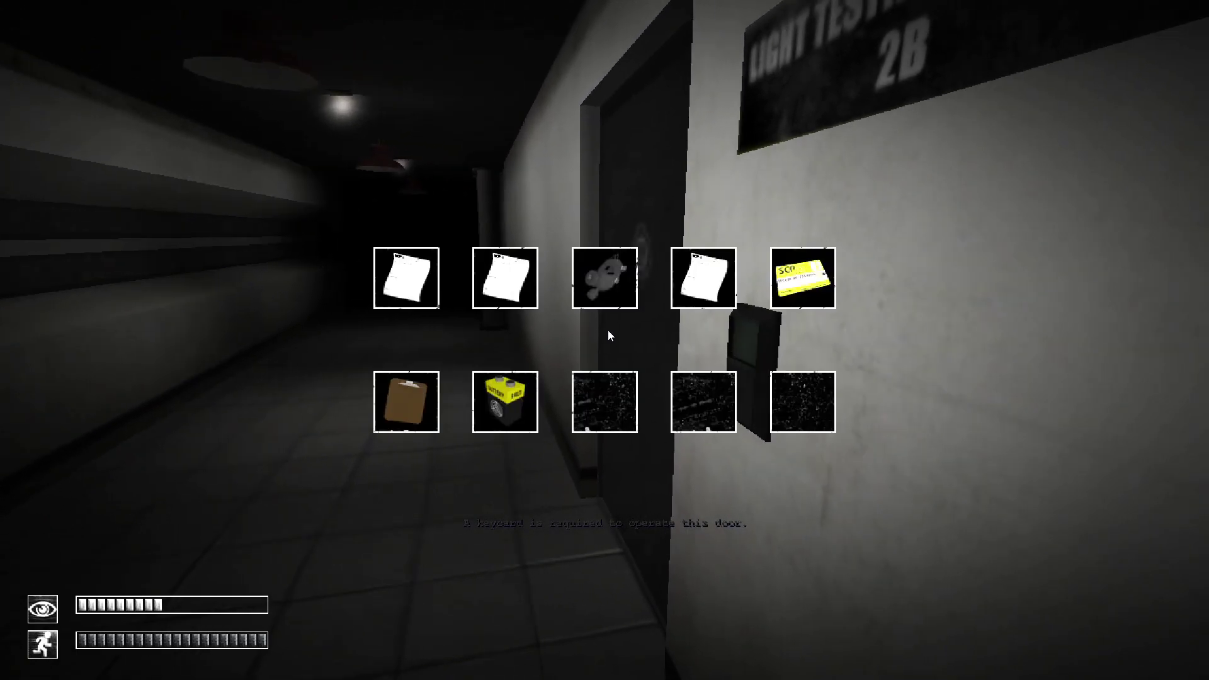
{"action": "double_click", "coordinate": [803, 278]}
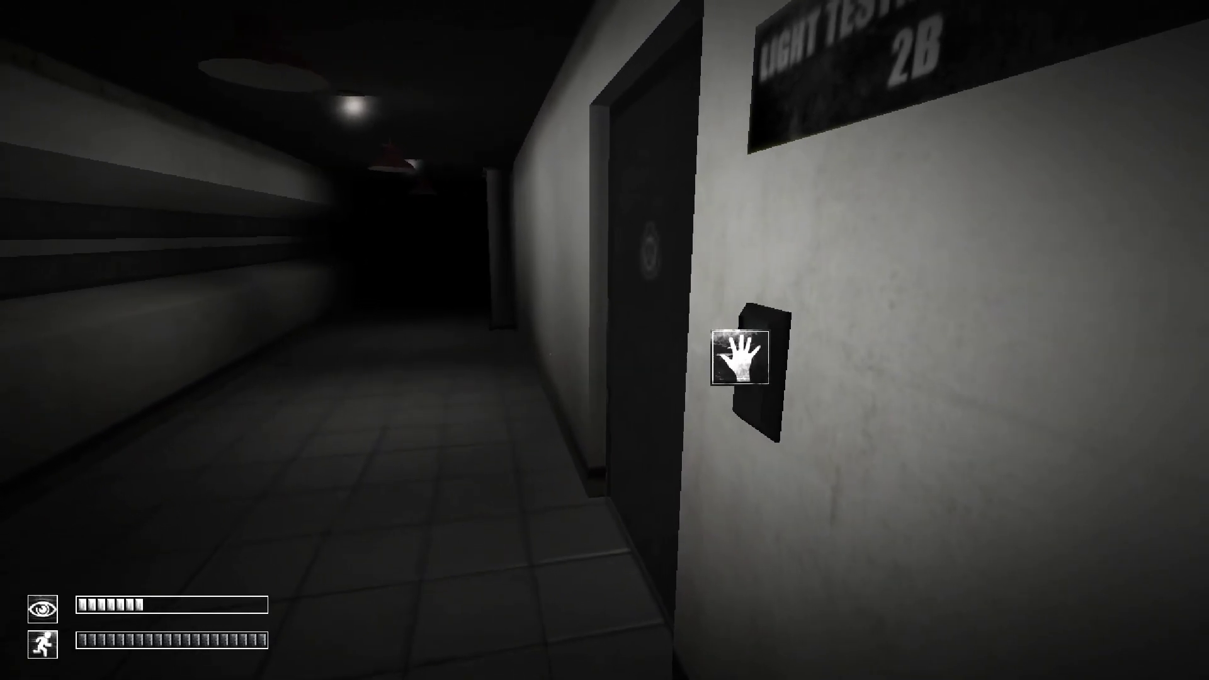
{"action": "double_click", "coordinate": [802, 277]}
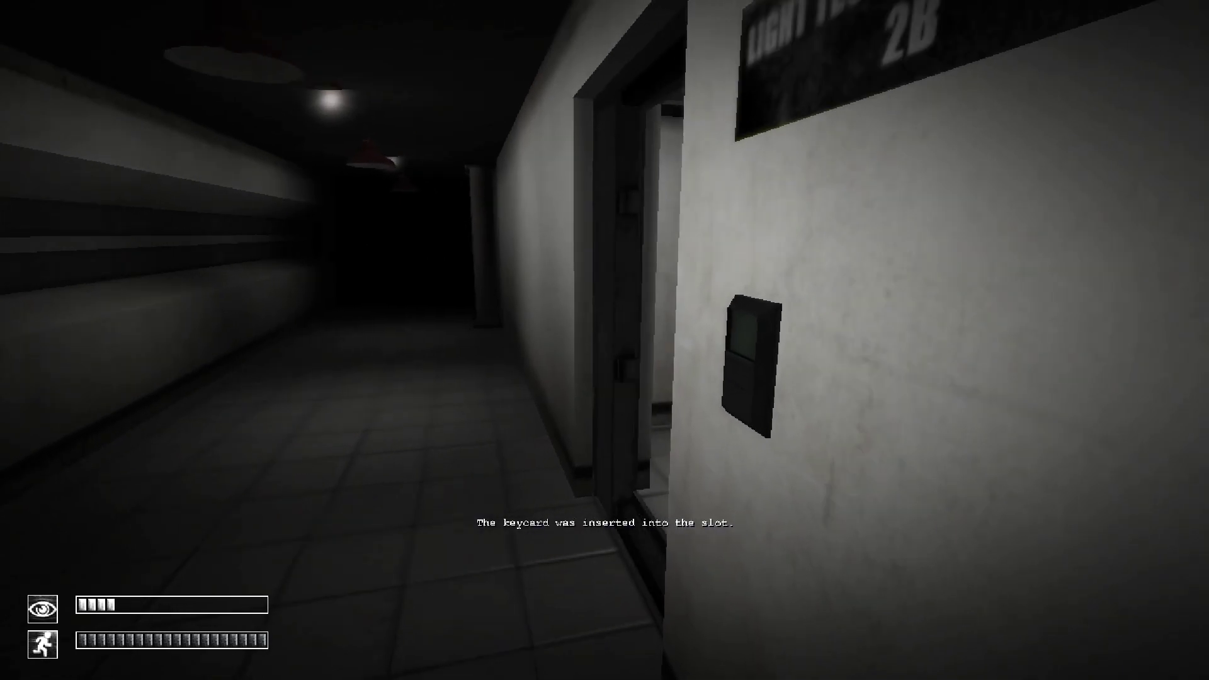
- Walk into the room and open the inner office door
{"action": "key", "text": "w"}
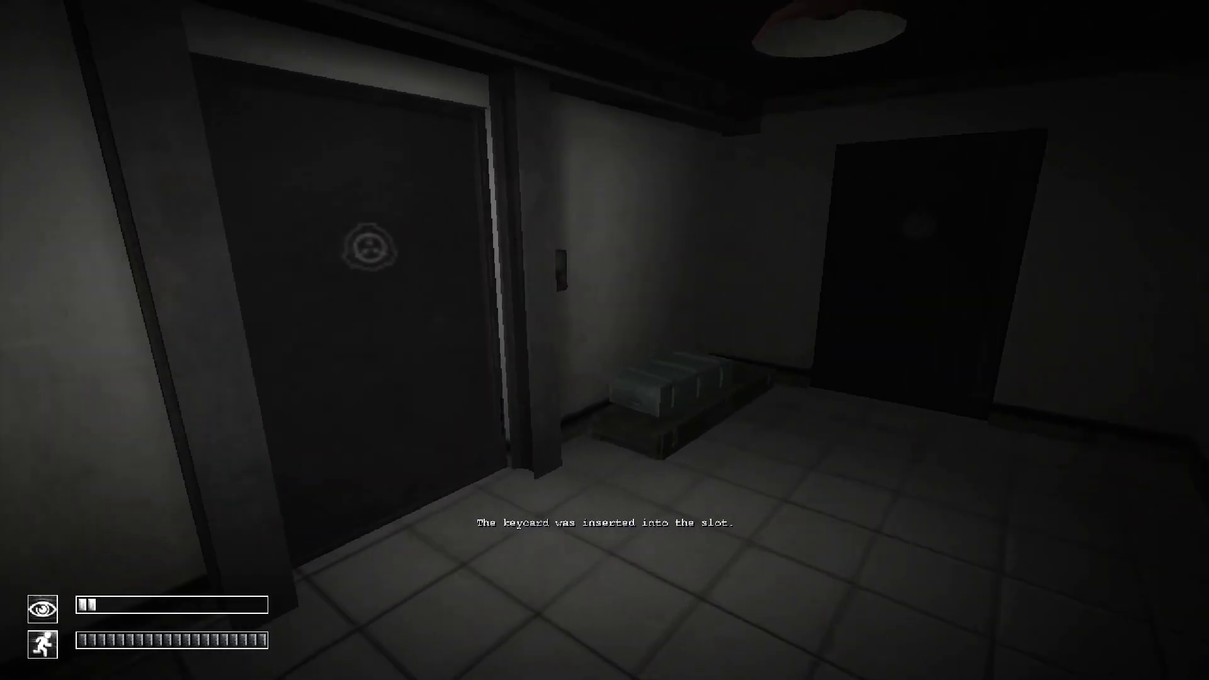
{"action": "key", "text": "w"}
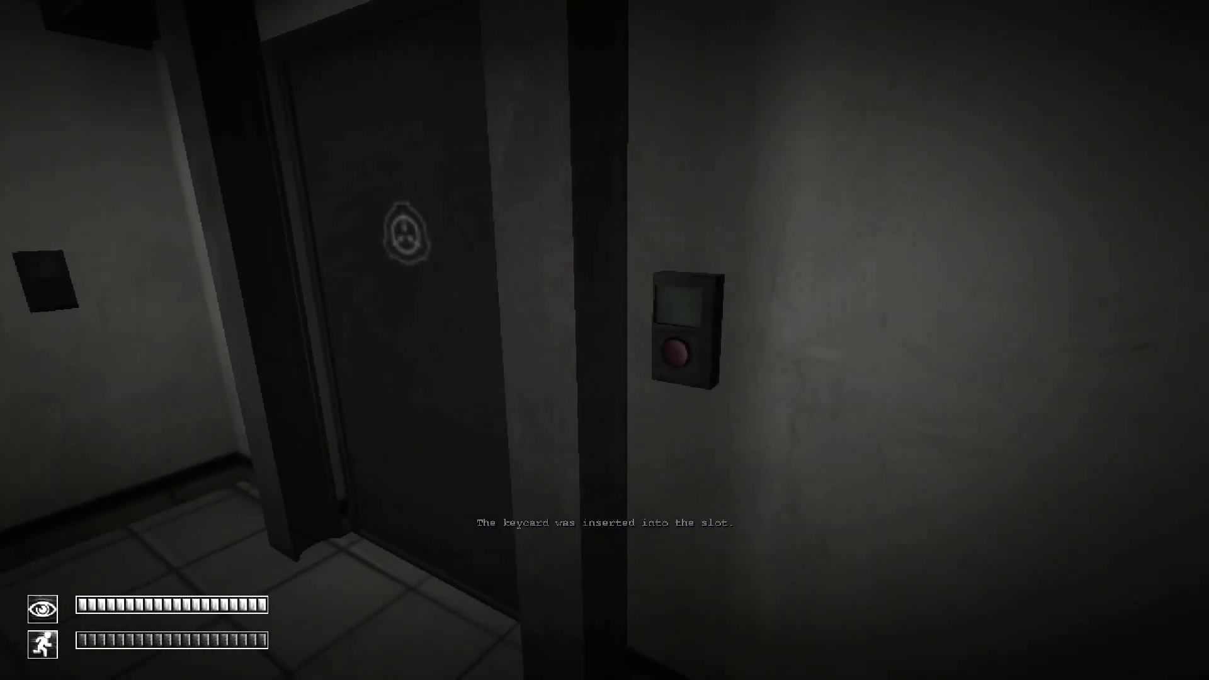
{"action": "key", "text": "w"}
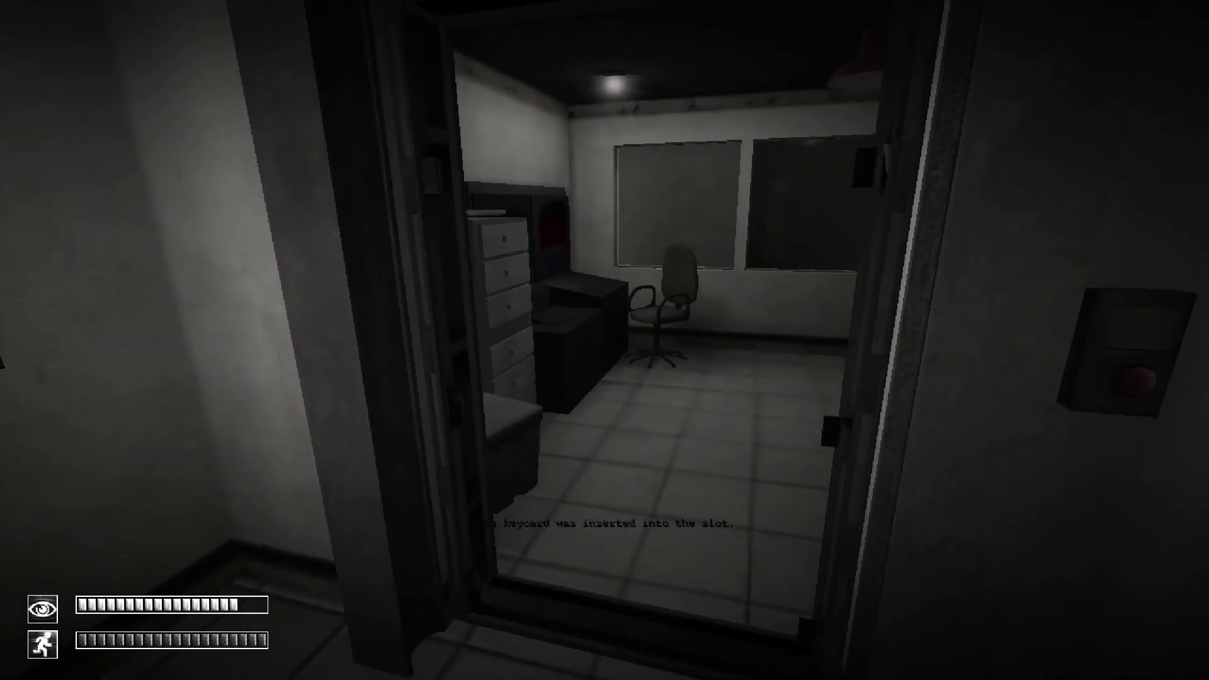
{"action": "key", "text": "w"}
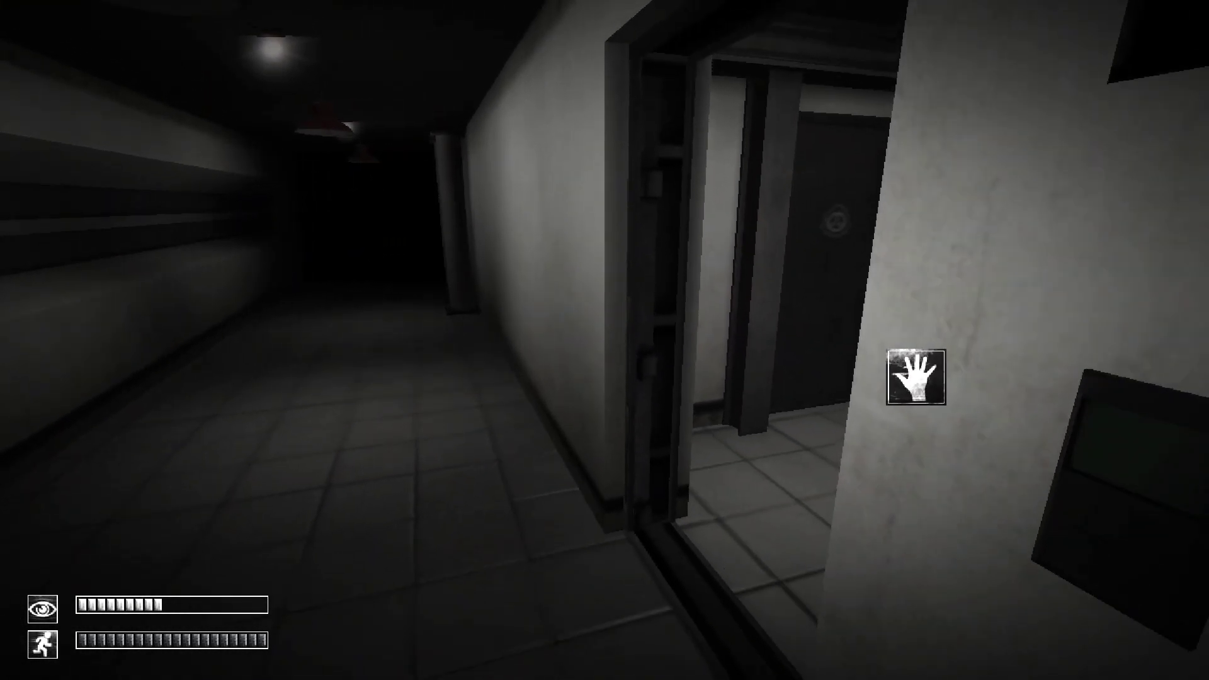
- Unlock the corridor door's reader with the Level 1 Key Card
{"action": "left_click", "coordinate": [917, 378]}
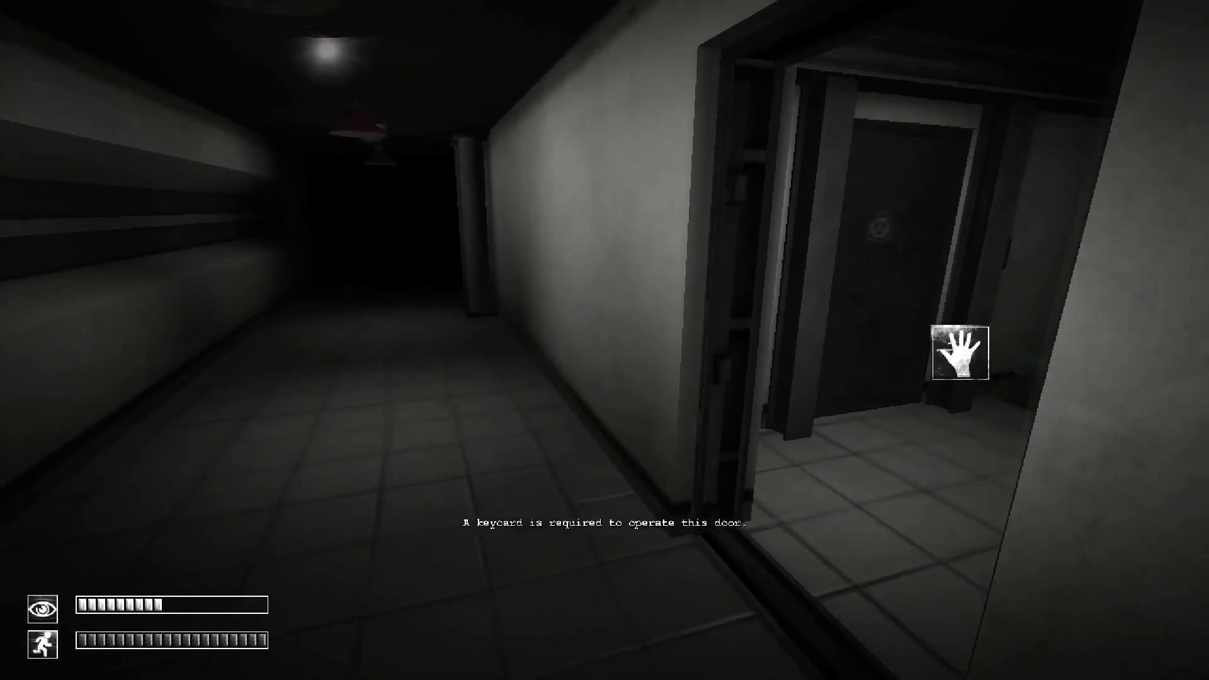
{"action": "key", "text": "Tab"}
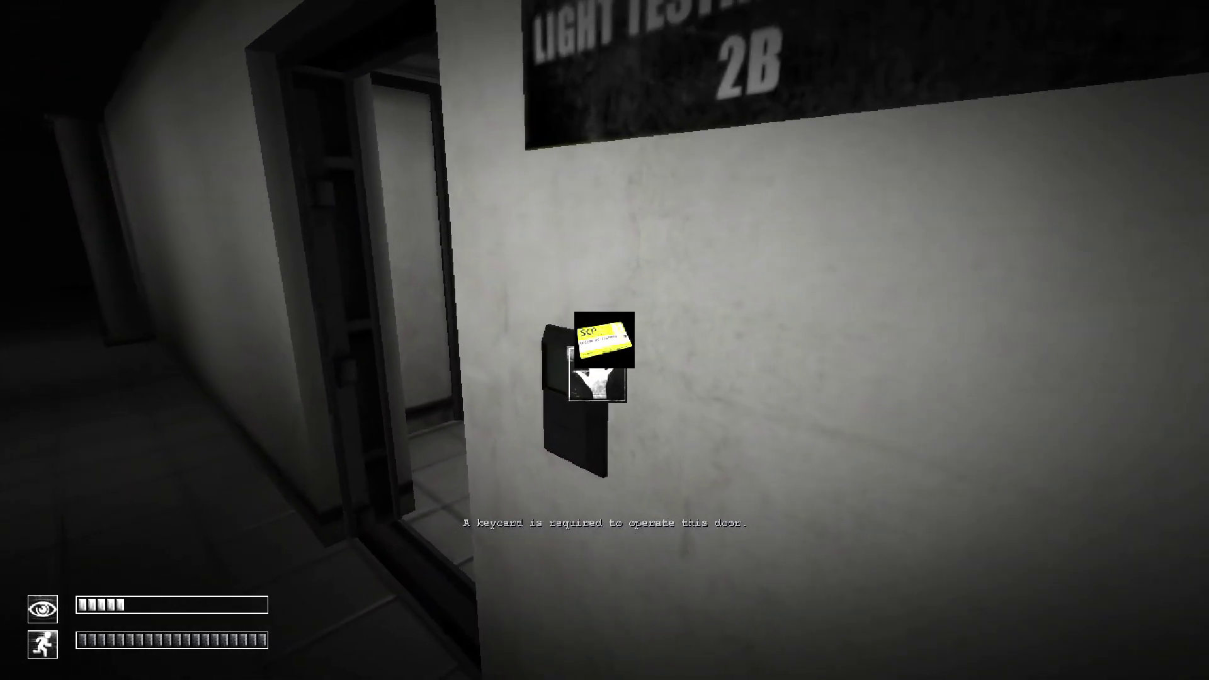
{"action": "left_click", "coordinate": [605, 346]}
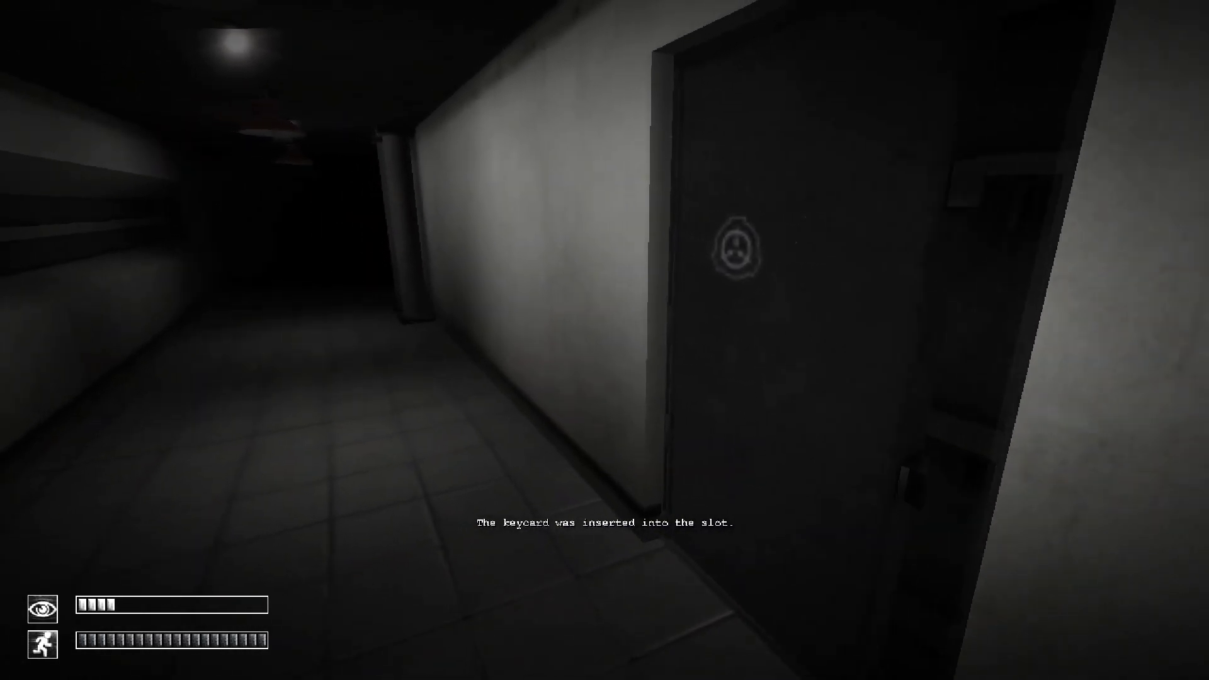
- Walk down the corridor past the pillars to the door at its end
{"action": "key", "text": "w"}
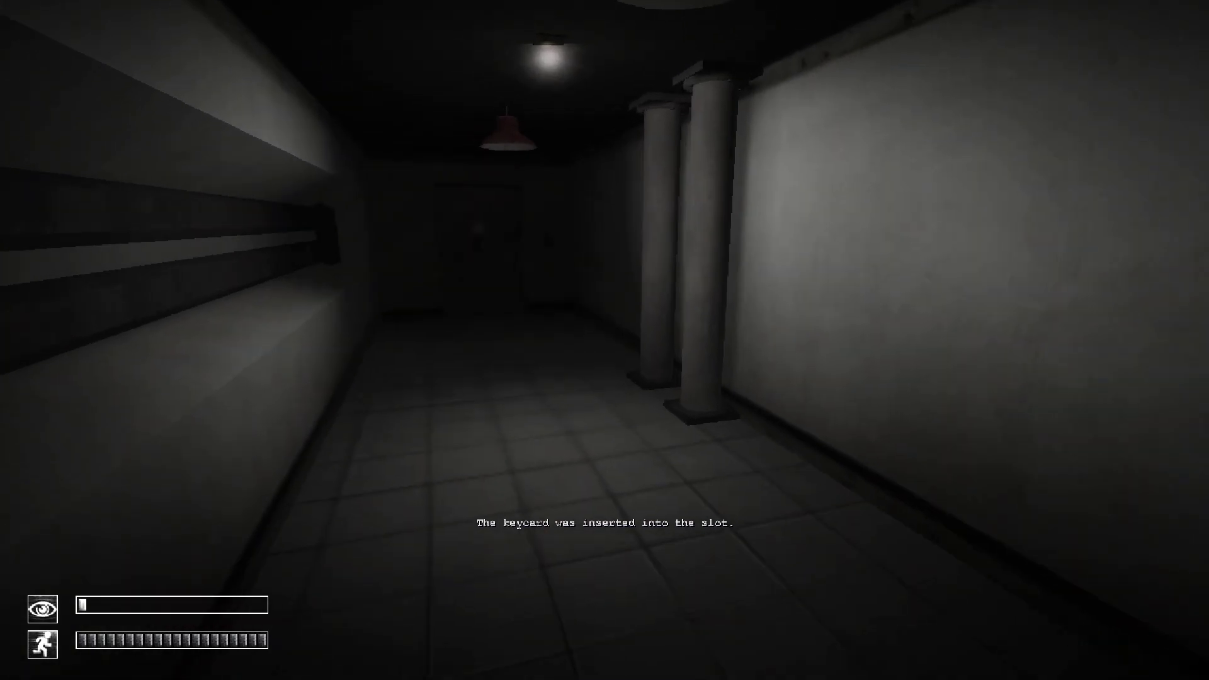
{"action": "key", "text": "w"}
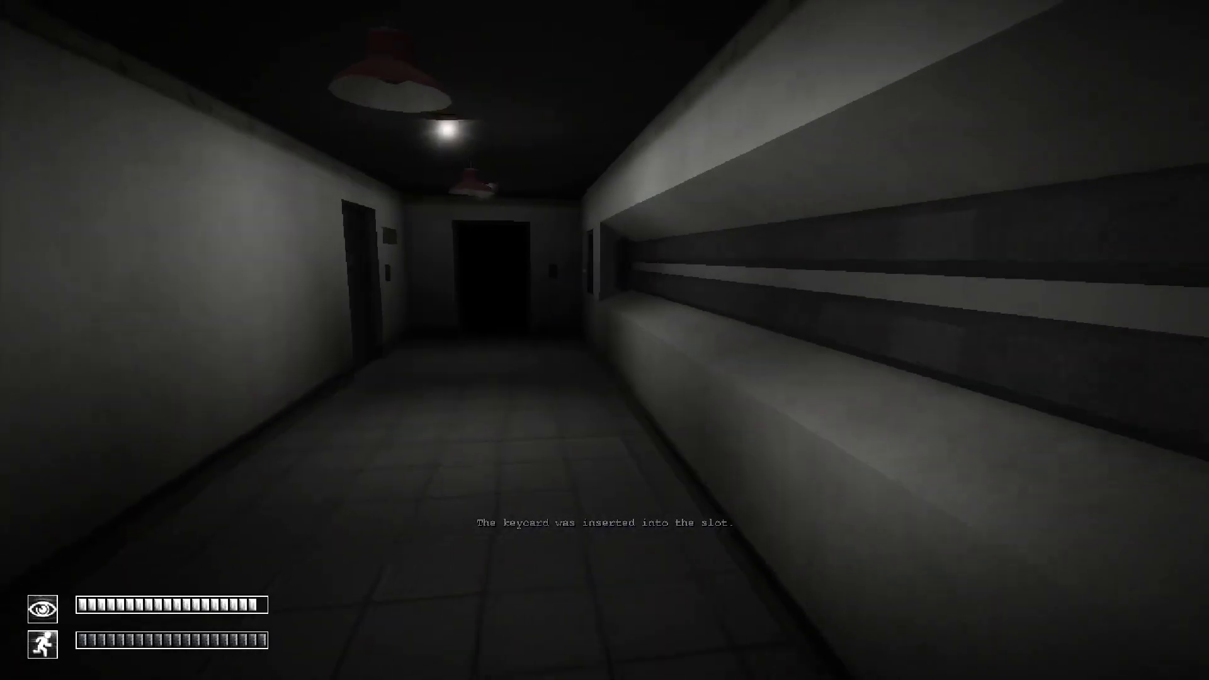
{"action": "key", "text": "w"}
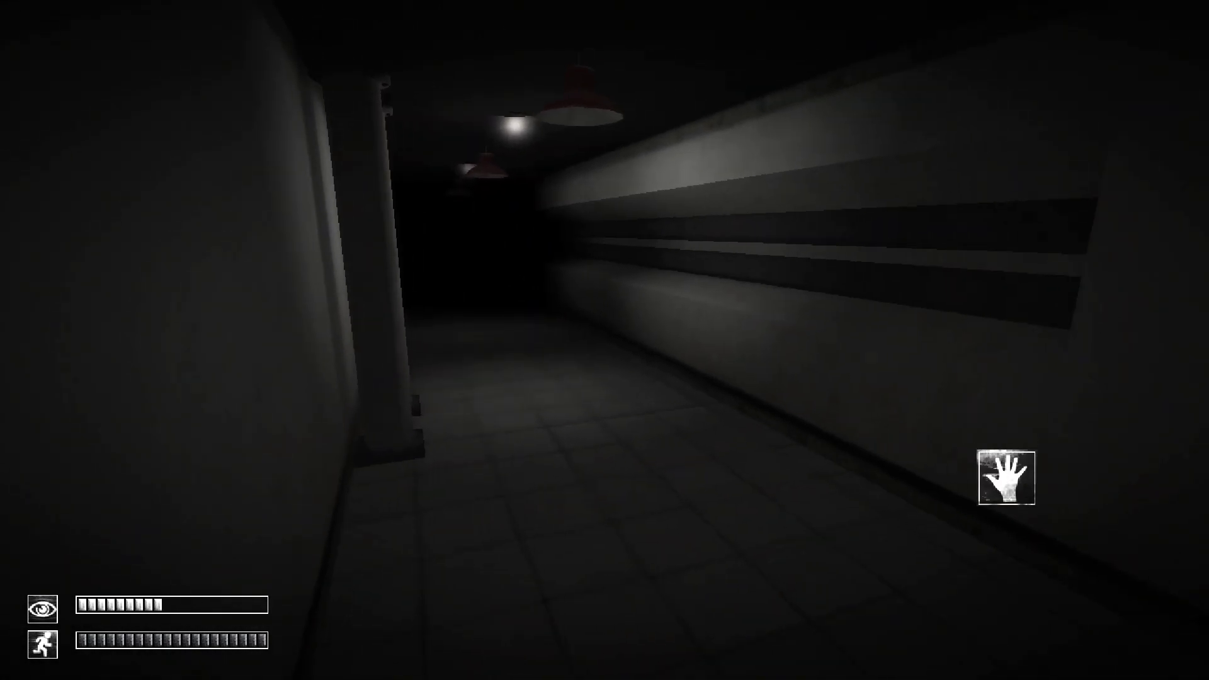
{"action": "key", "text": "w"}
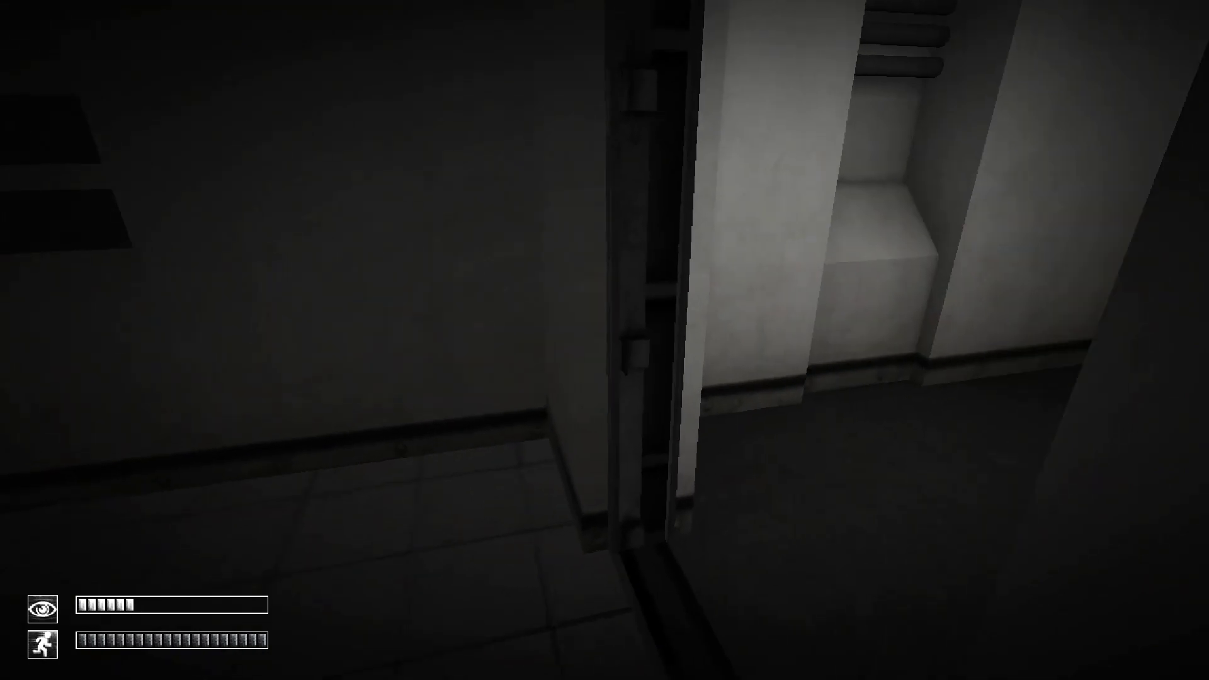
{"action": "key", "text": "w"}
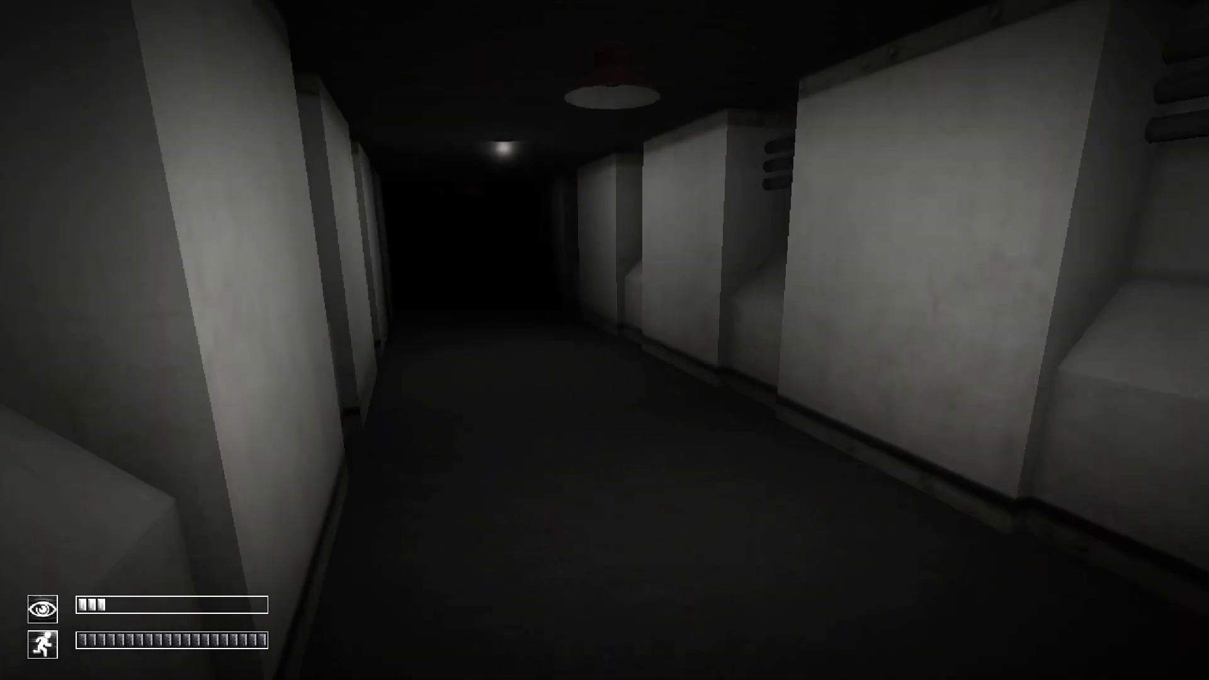
{"action": "key", "text": "w"}
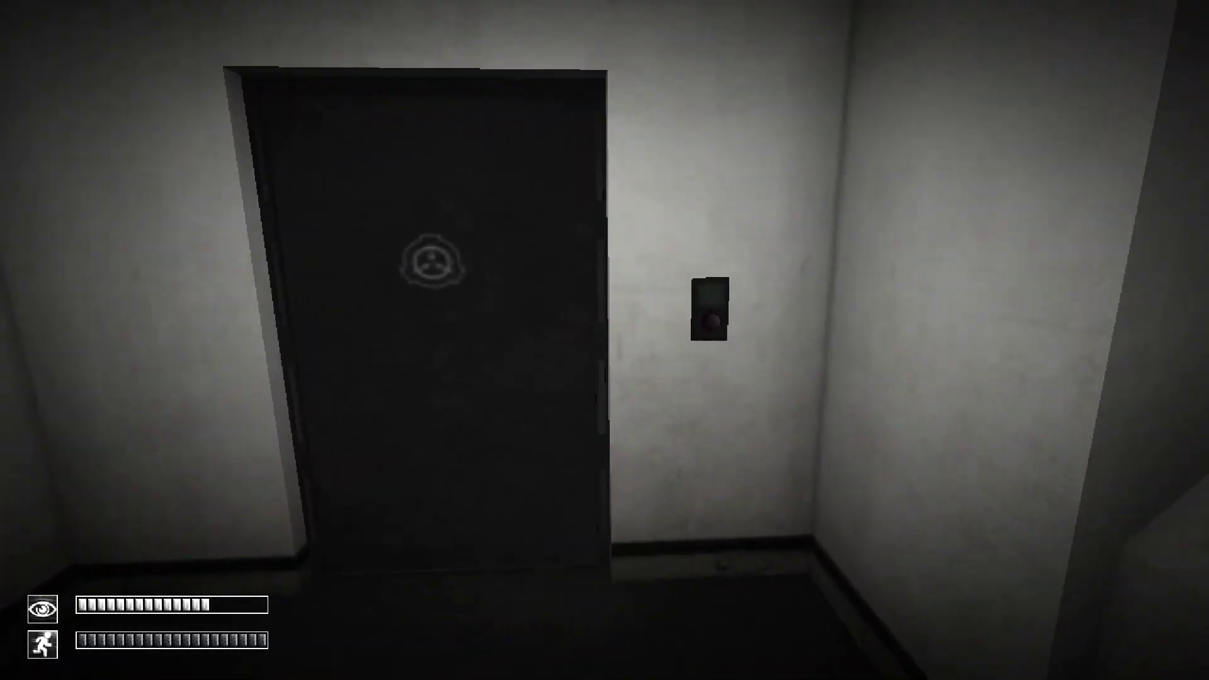
- Cross the dark junction and follow the grey corridor around the corner to a keypad door
{"action": "key", "text": "w"}
{"action": "key", "text": "w"}
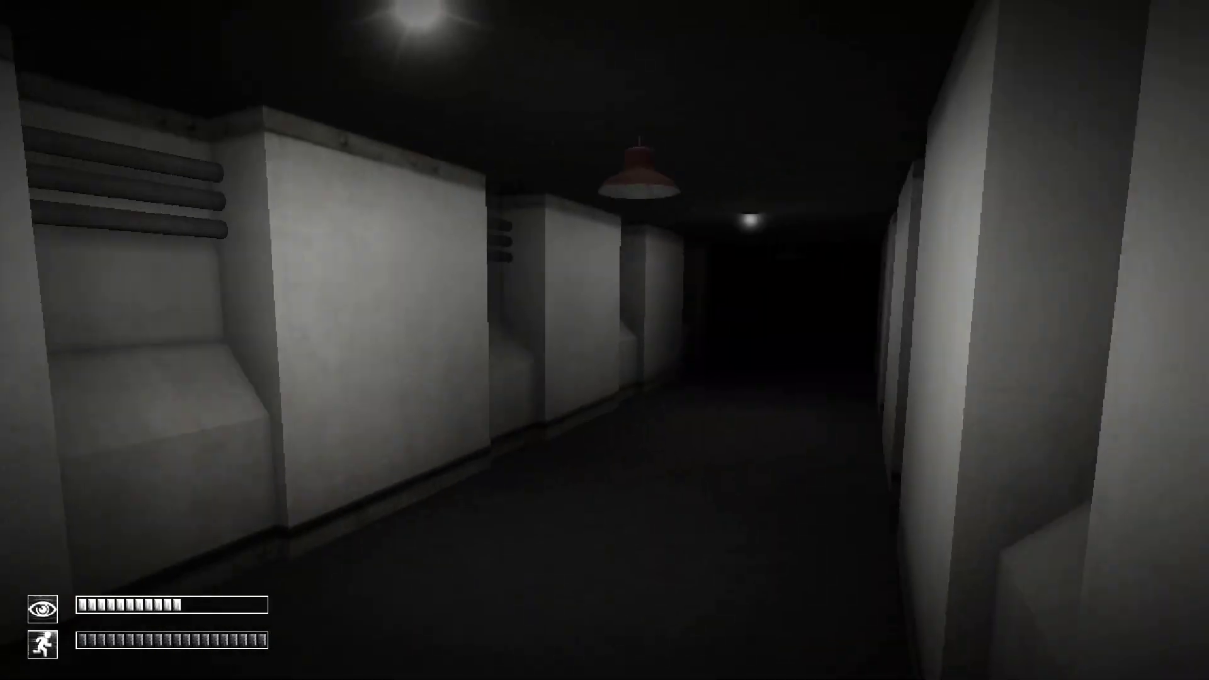
{"action": "key", "text": "w"}
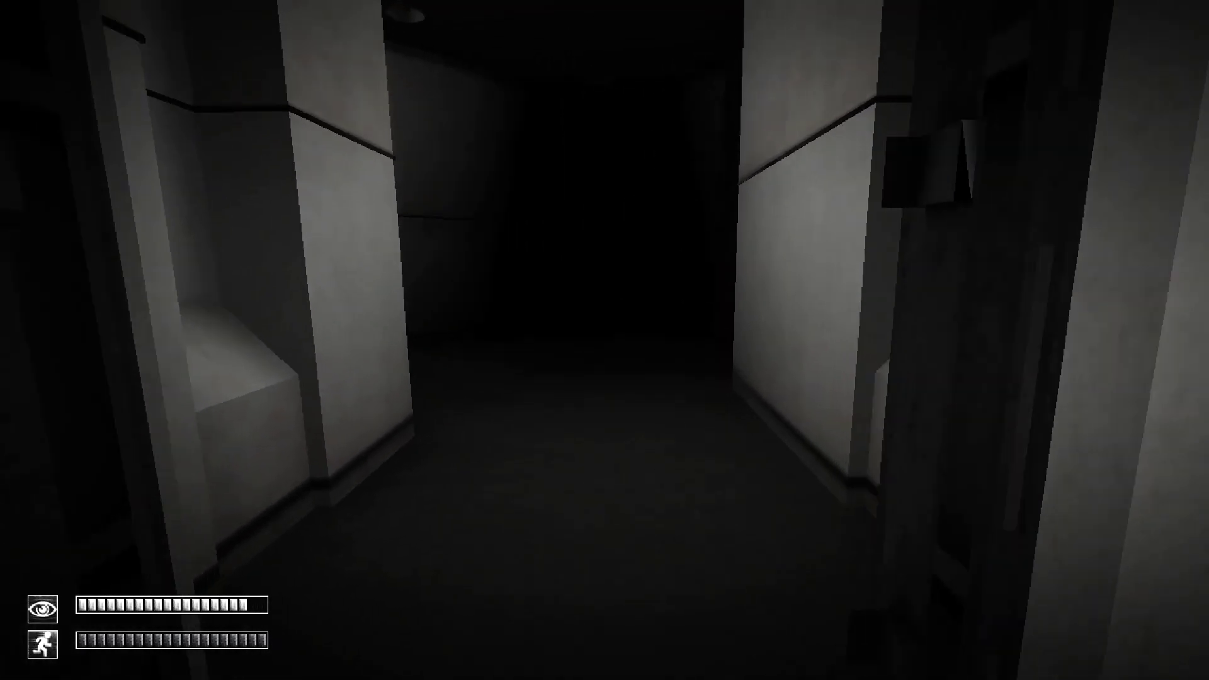
{"action": "key", "text": "w"}
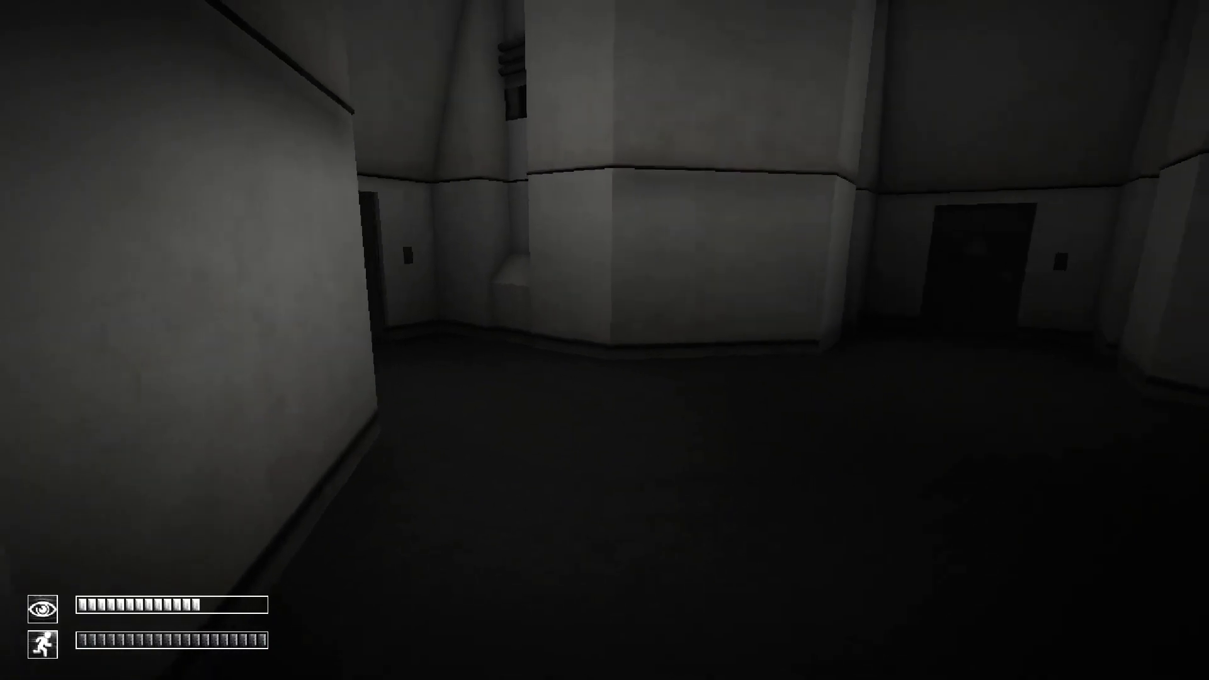
{"action": "key", "text": "w"}
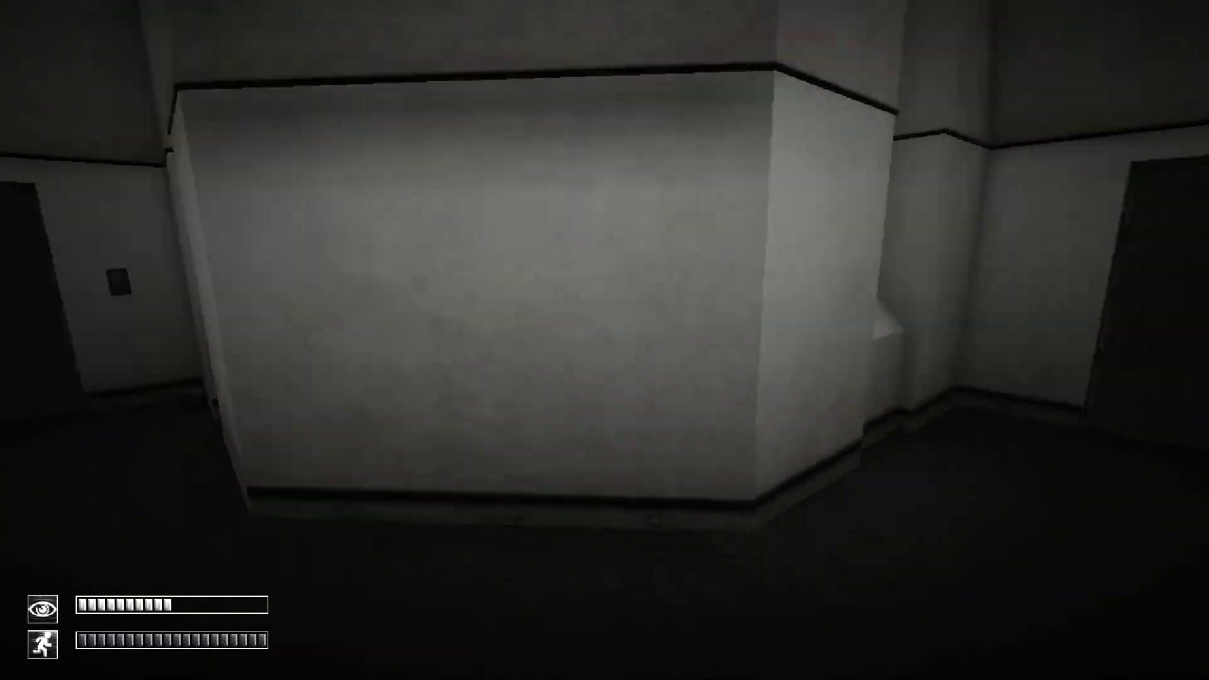
{"action": "key", "text": "w"}
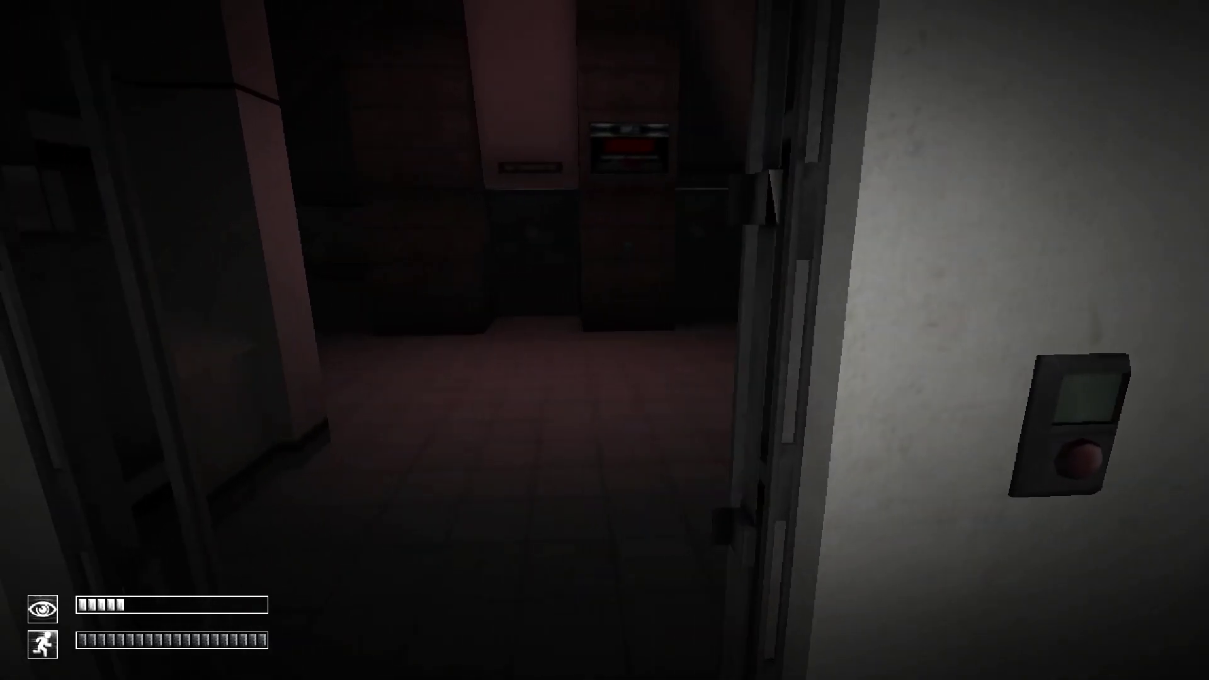
{"action": "key", "text": "w"}
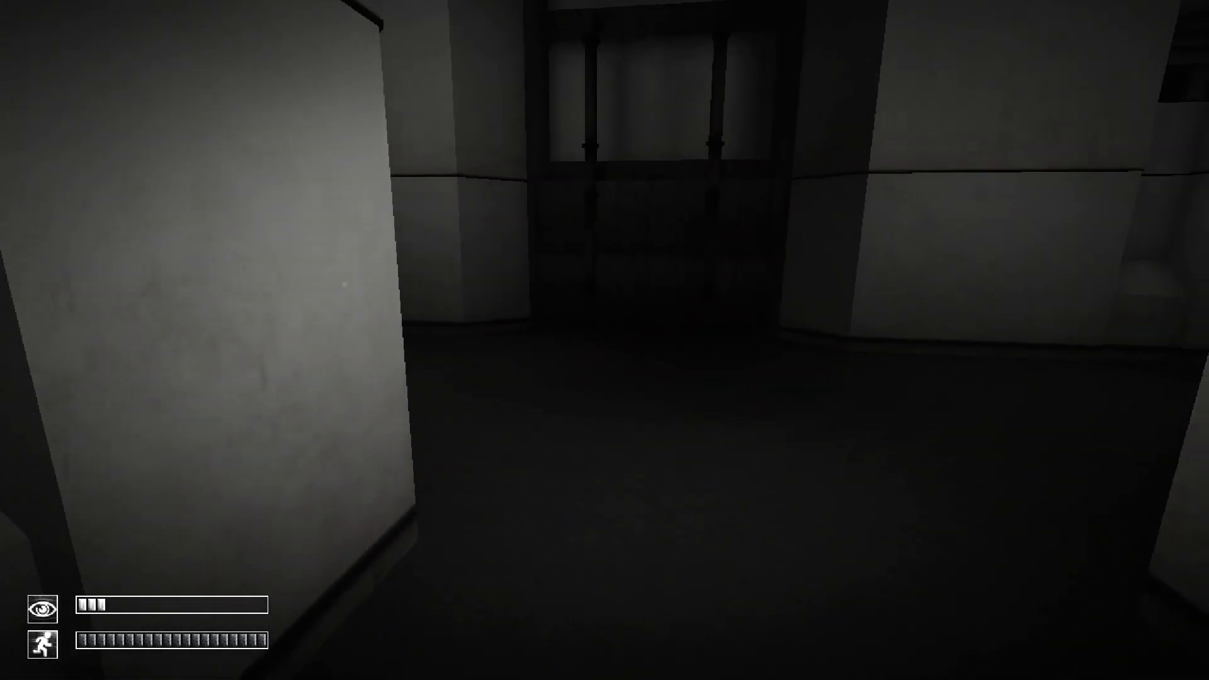
{"action": "key", "text": "w"}
{"action": "key", "text": "w"}
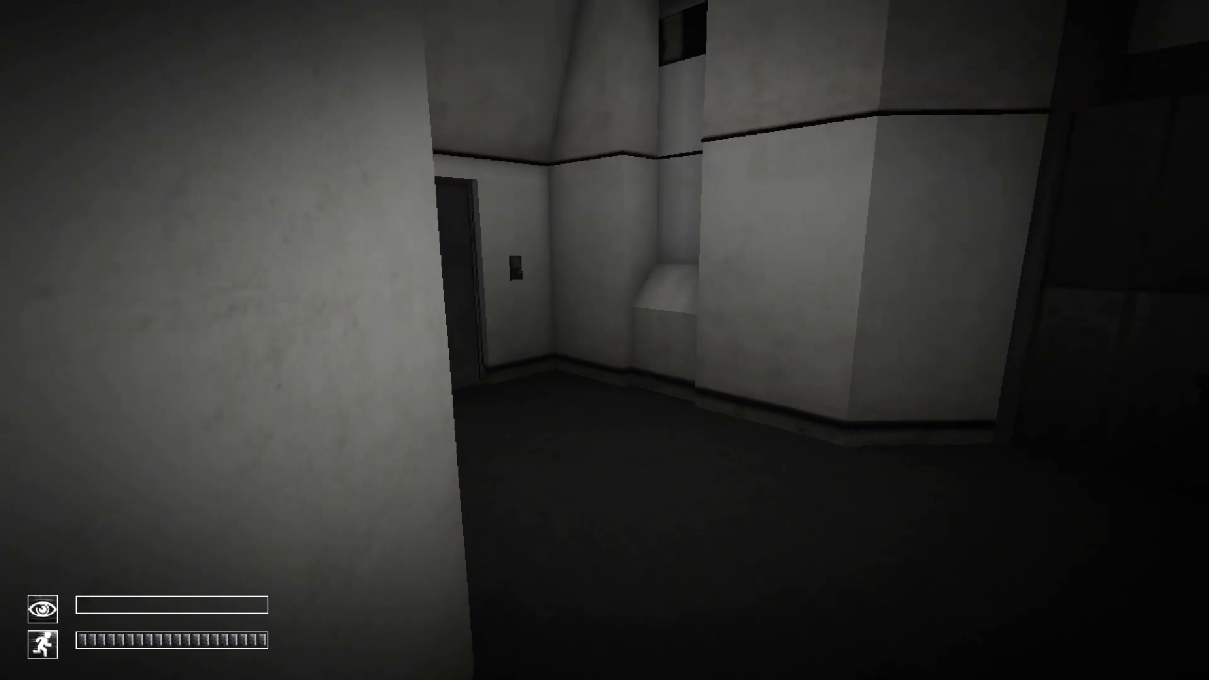
{"action": "key", "text": "w"}
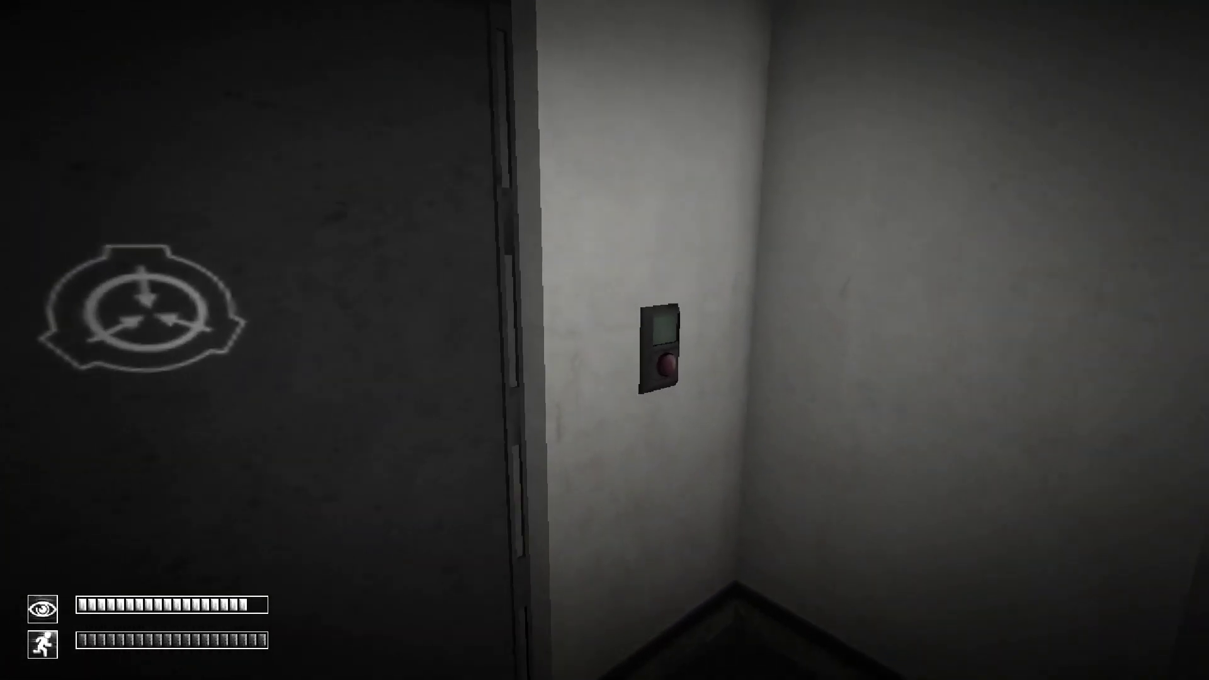
{"action": "key", "text": "w"}
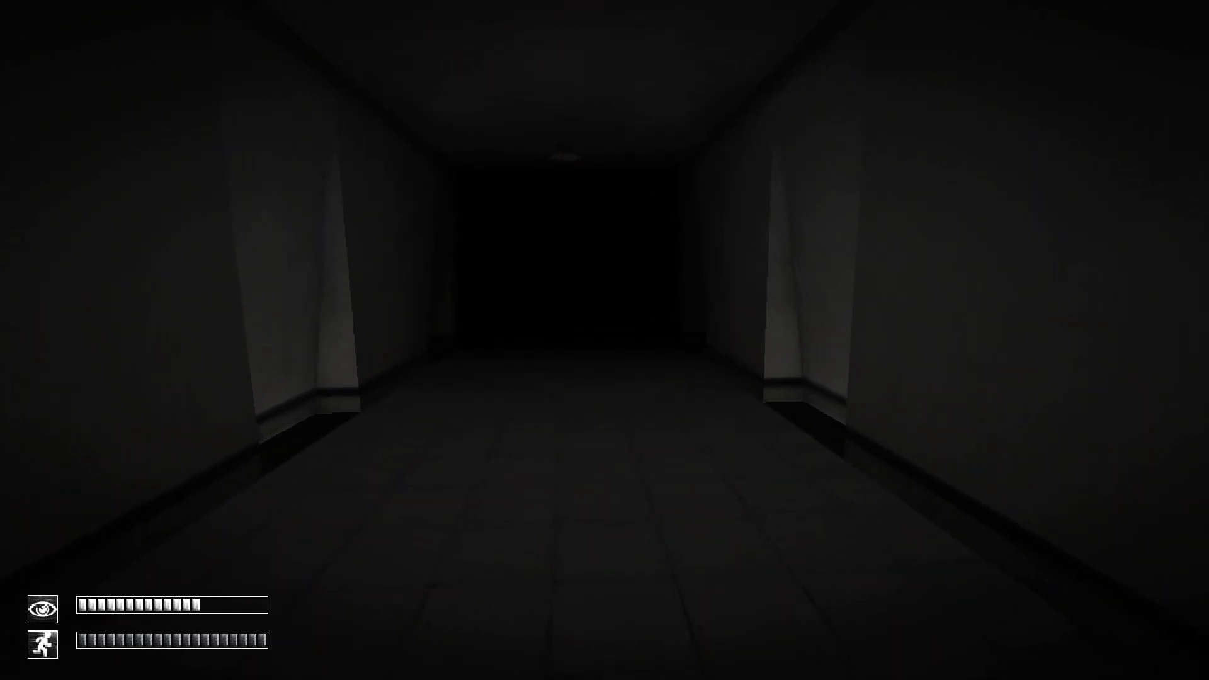
- Open the door at the far end of the corridor and step through
{"action": "key", "text": "w"}
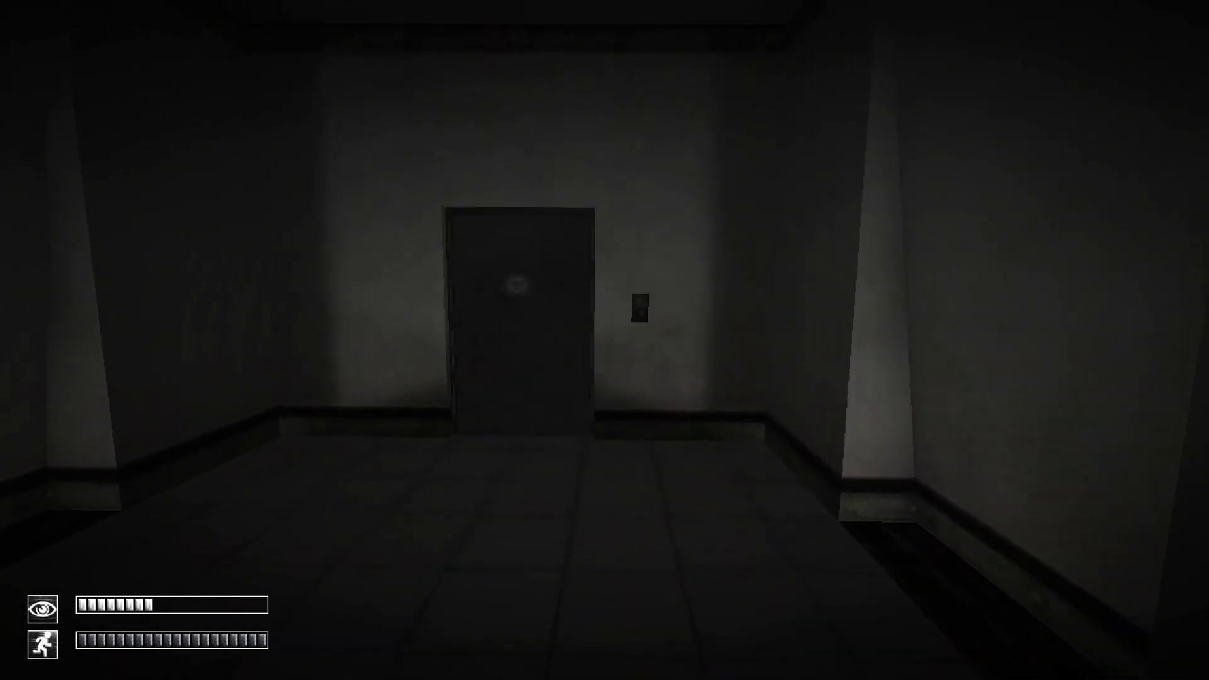
{"action": "key", "text": "w"}
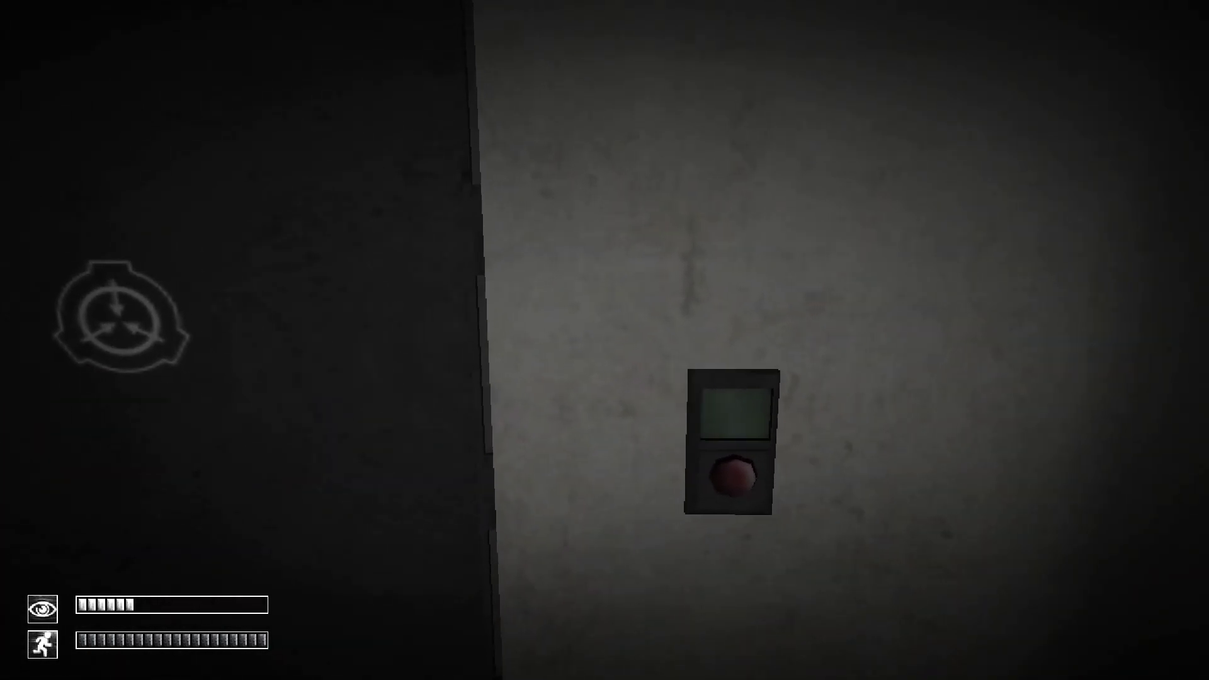
{"action": "left_click", "coordinate": [605, 340]}
{"action": "key", "text": "w"}
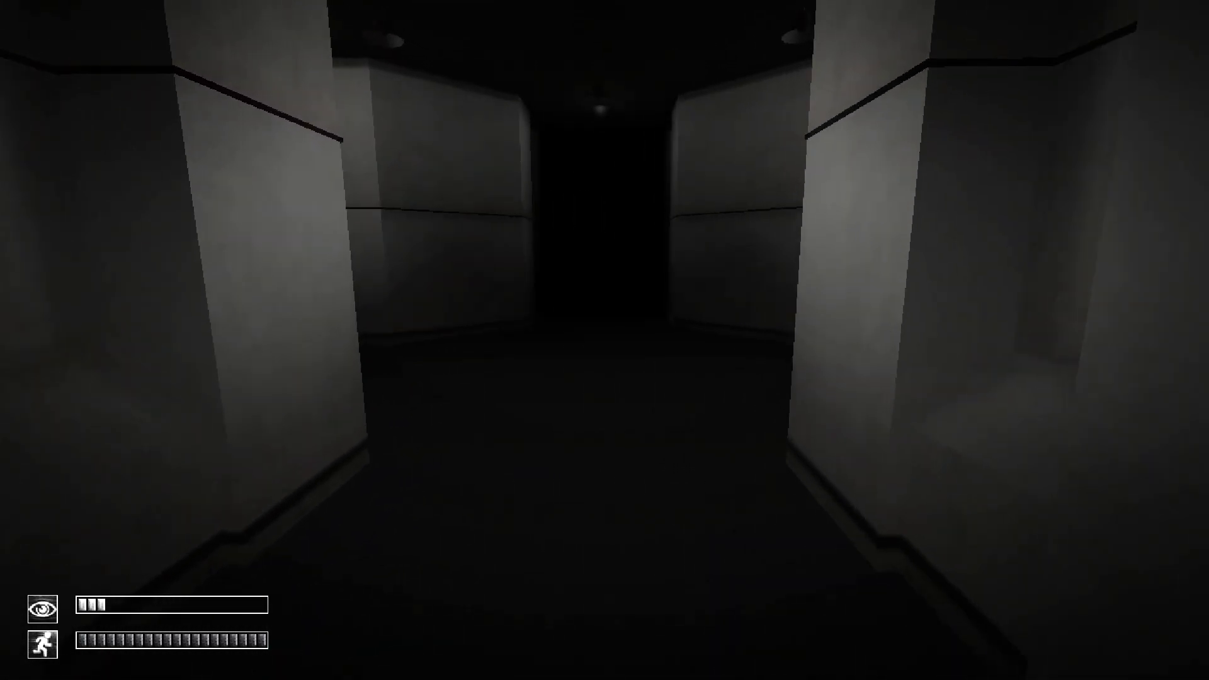
{"action": "key", "text": "w"}
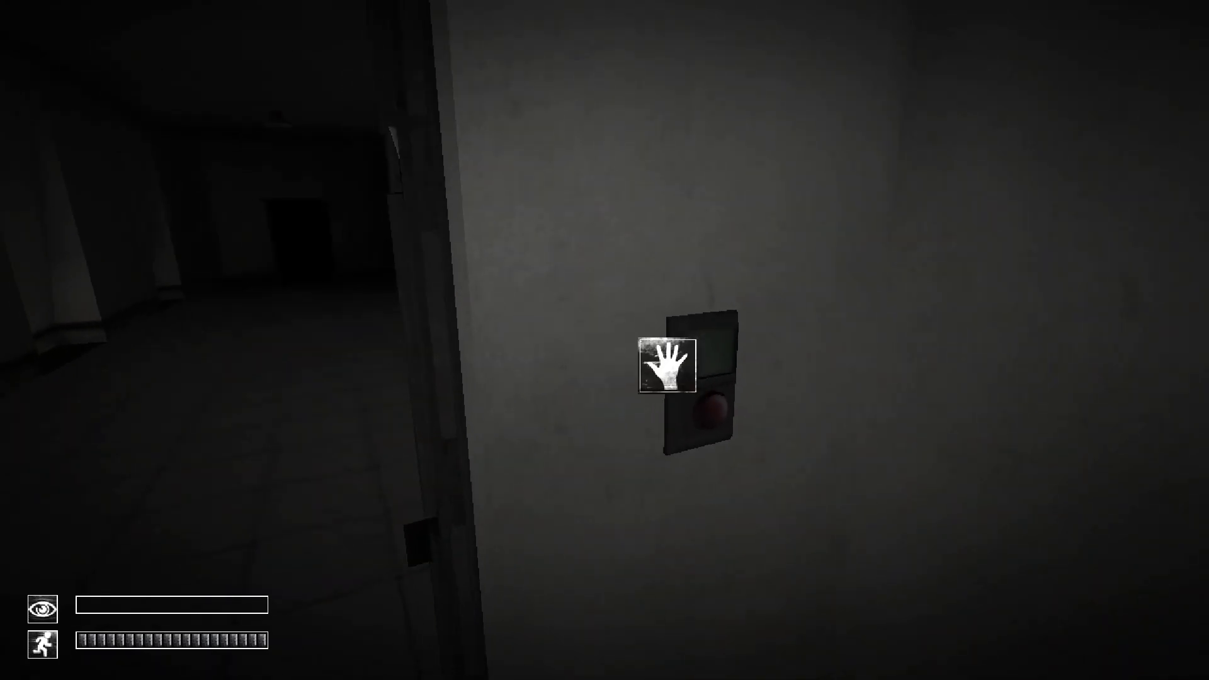
{"action": "left_click", "coordinate": [667, 365]}
- Cross the larger room, open the right-hand door, and close it behind you
{"action": "key", "text": "w"}
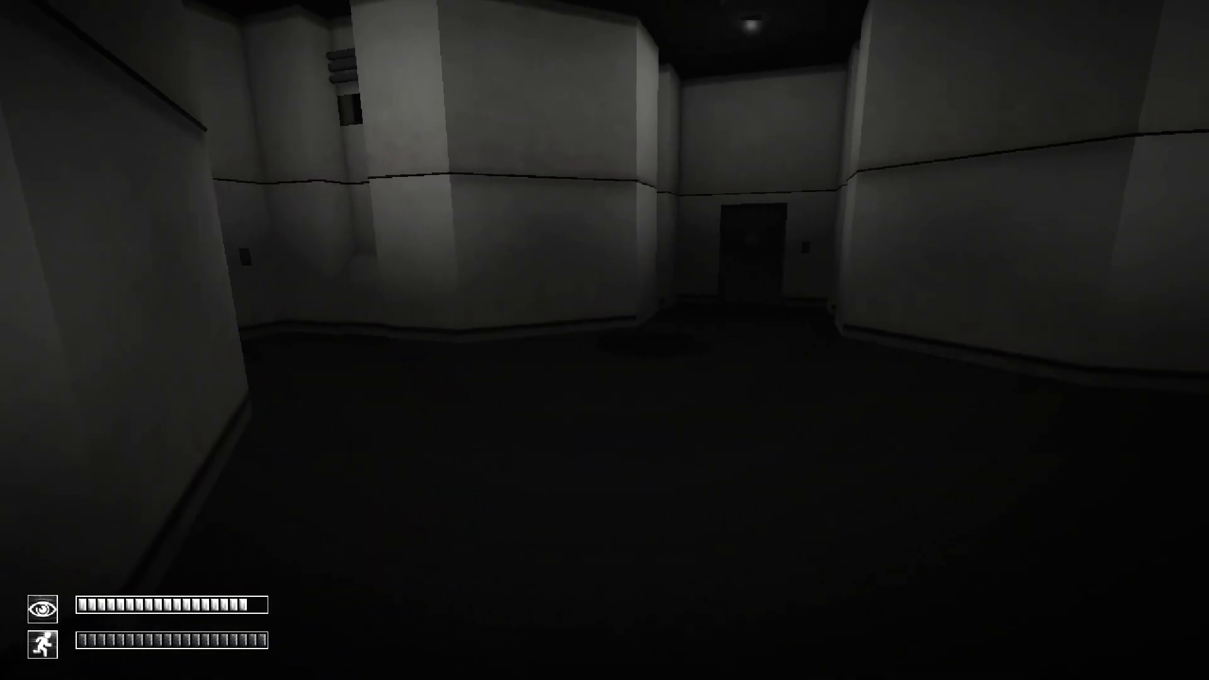
{"action": "key", "text": "w"}
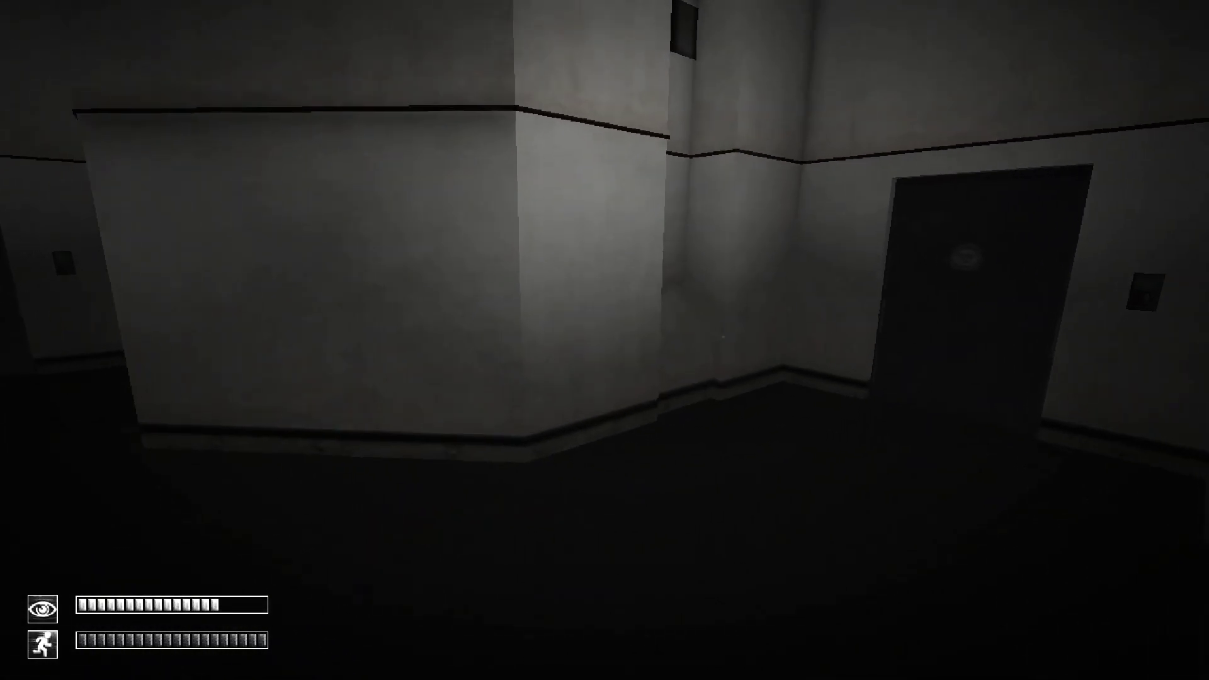
{"action": "key", "text": "w"}
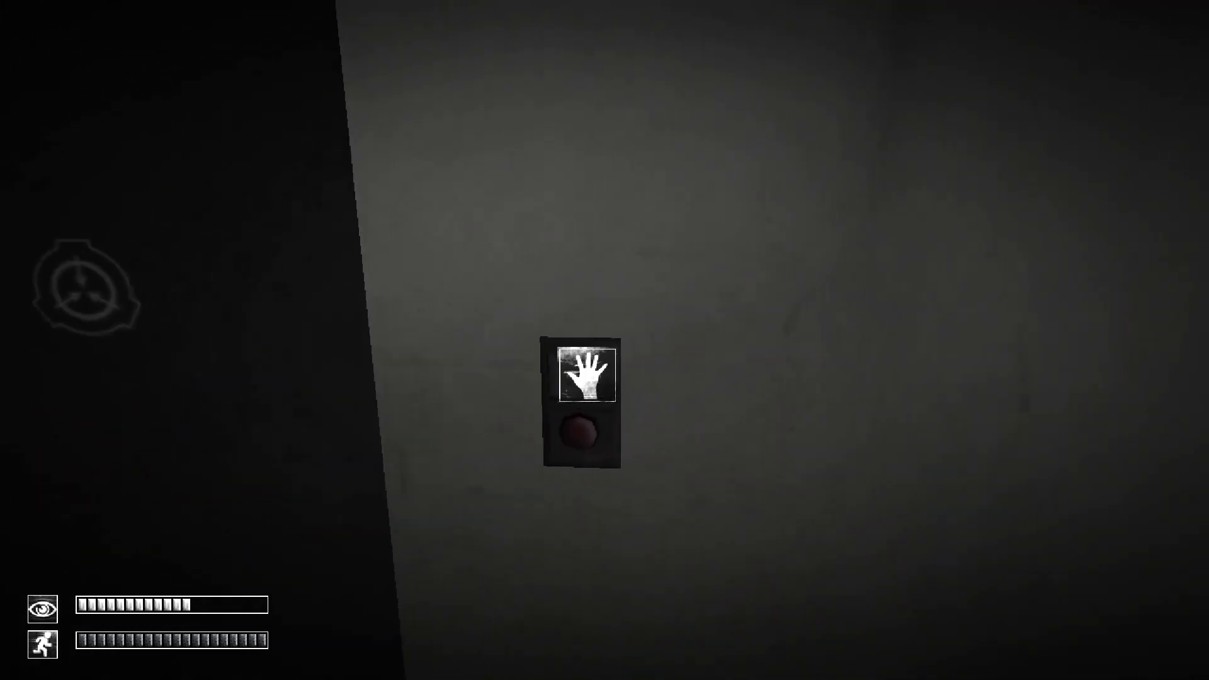
{"action": "left_click", "coordinate": [586, 374]}
{"action": "key", "text": "w"}
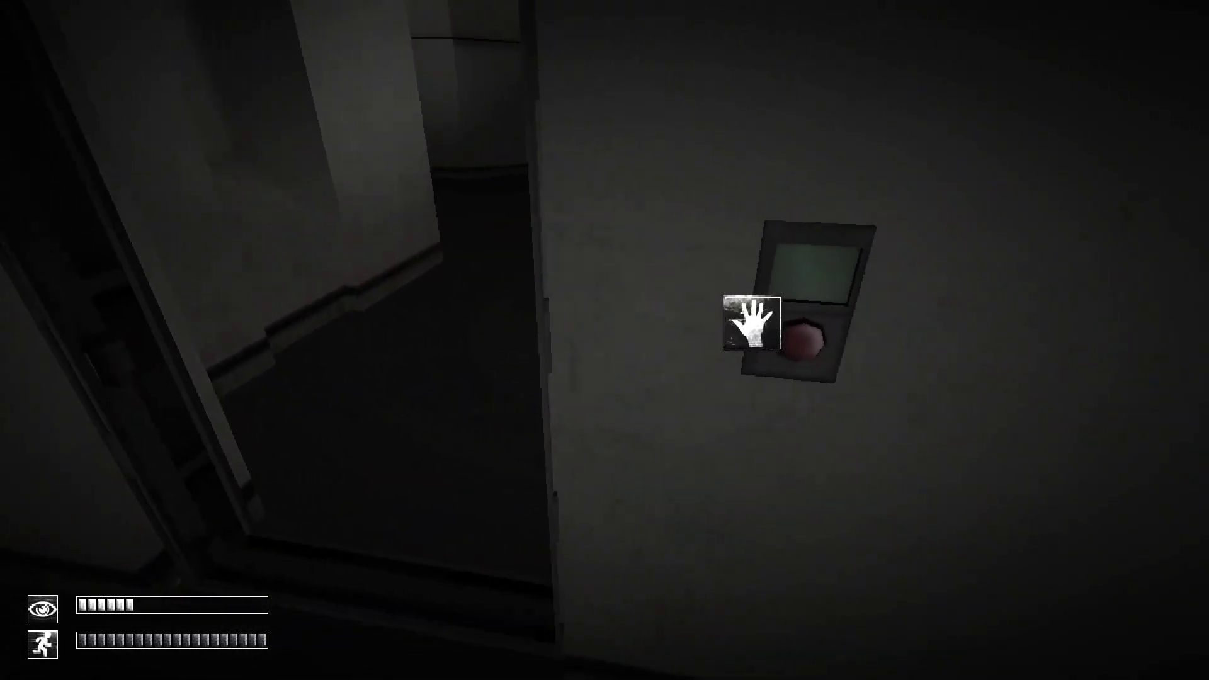
{"action": "left_click", "coordinate": [747, 318]}
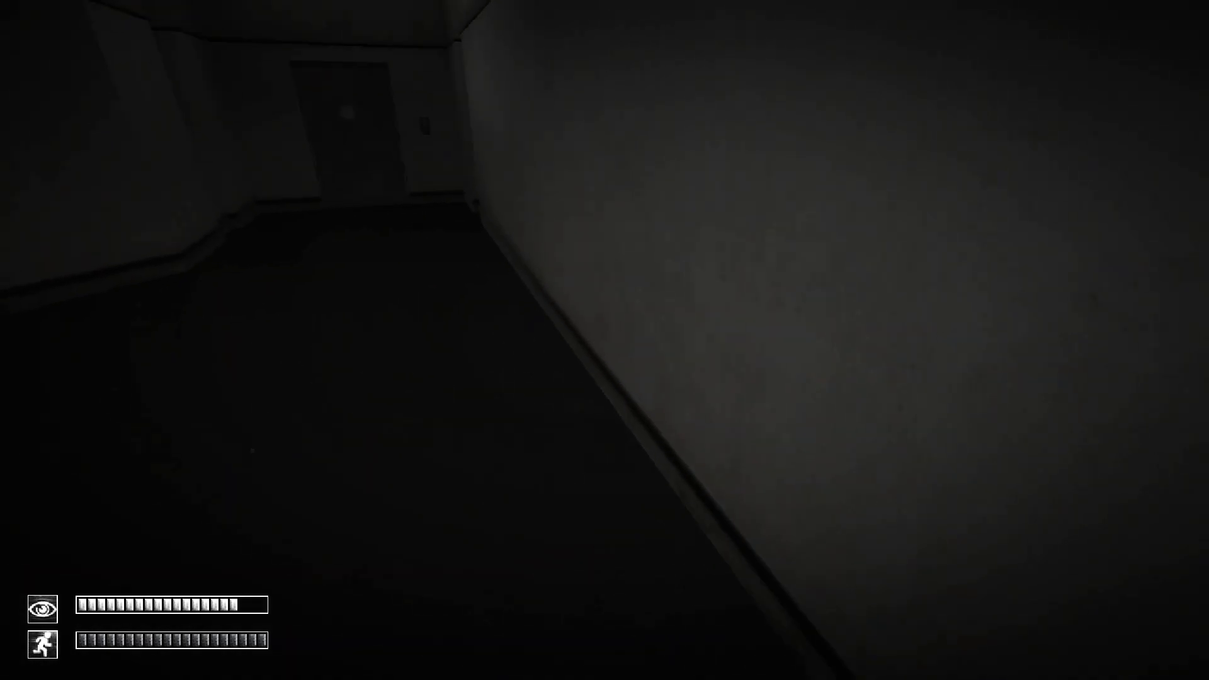
{"action": "key", "text": "w"}
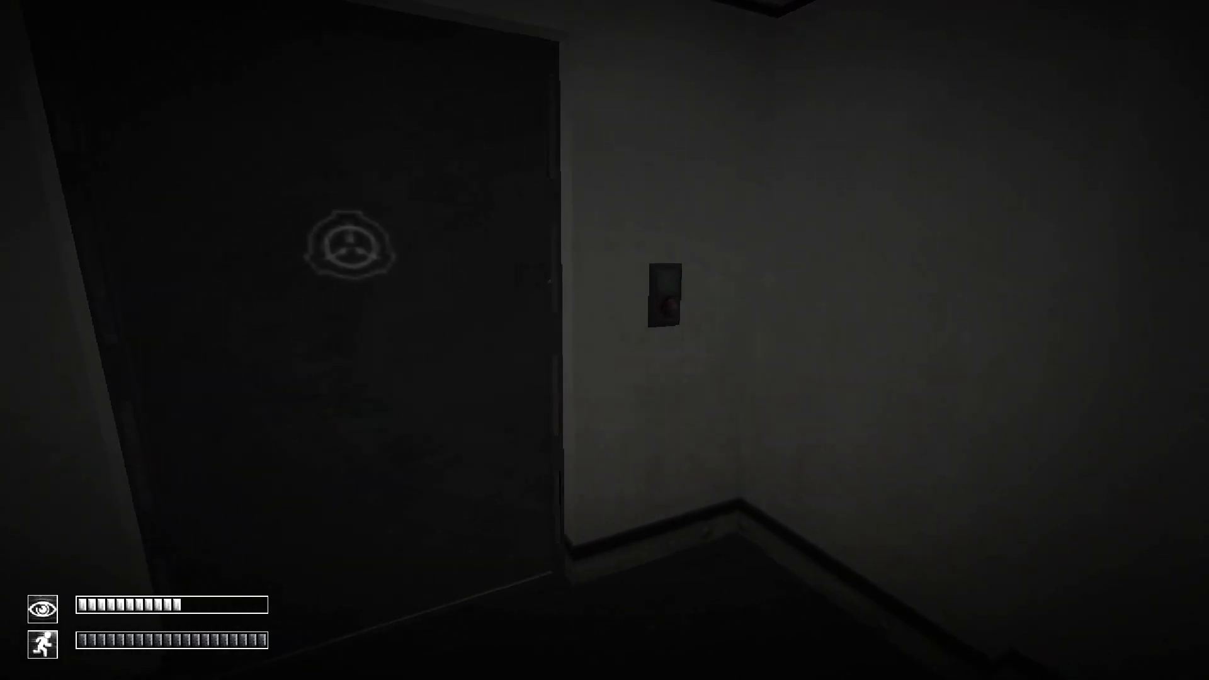
- Open the door and walk down the lit corridor to the far door's button
{"action": "left_click", "coordinate": [723, 406]}
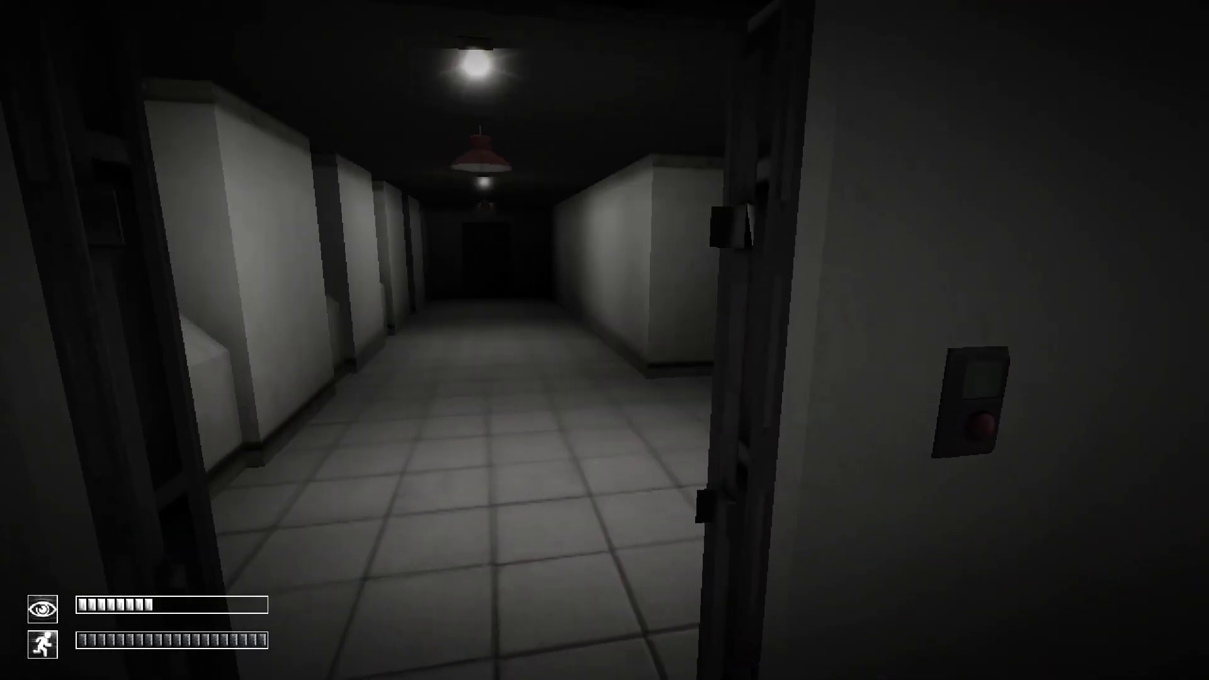
{"action": "key", "text": "w"}
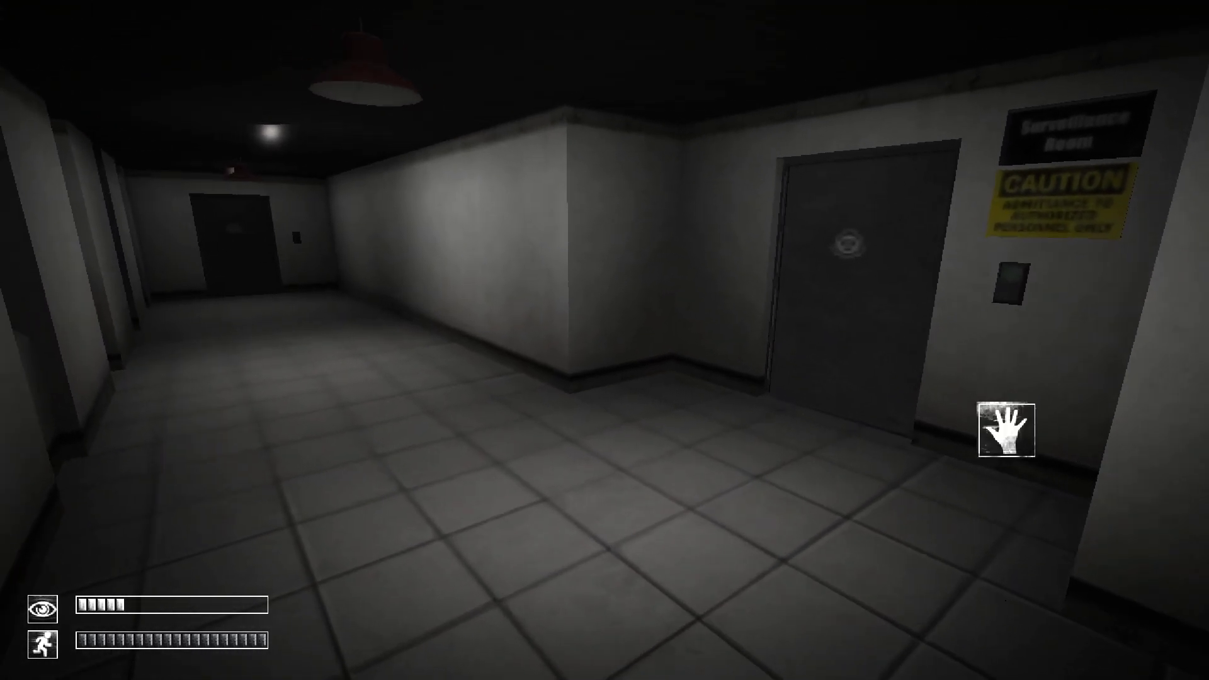
{"action": "key", "text": "w"}
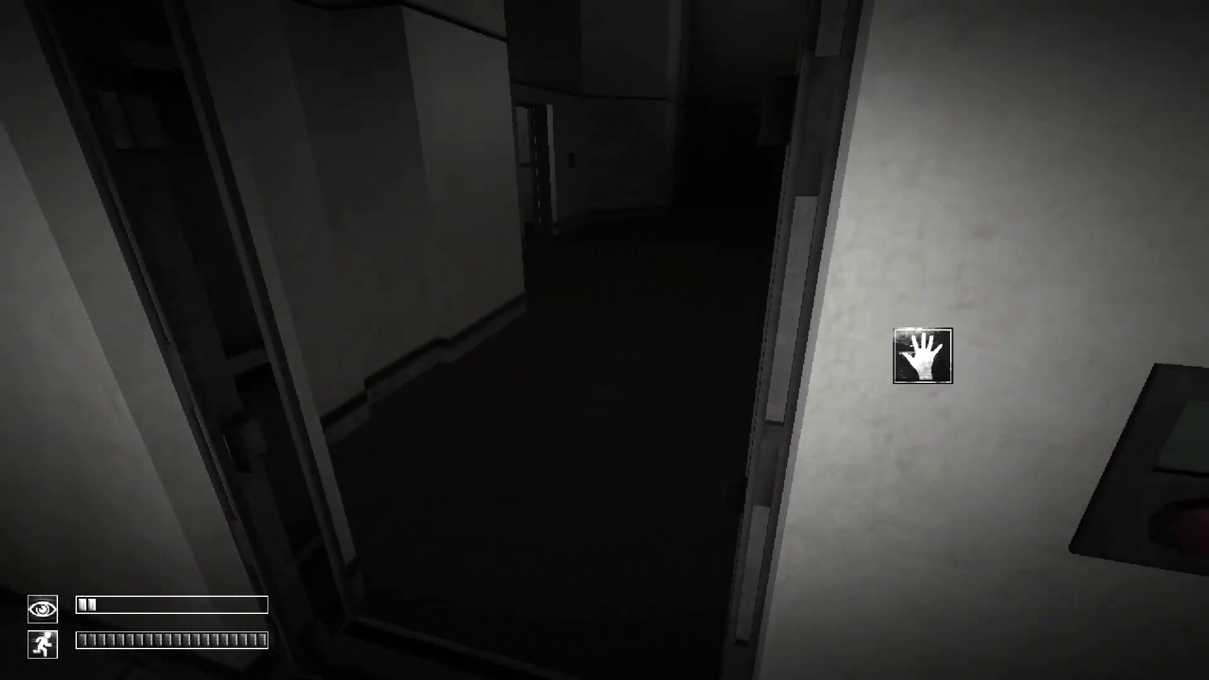
{"action": "key", "text": "w"}
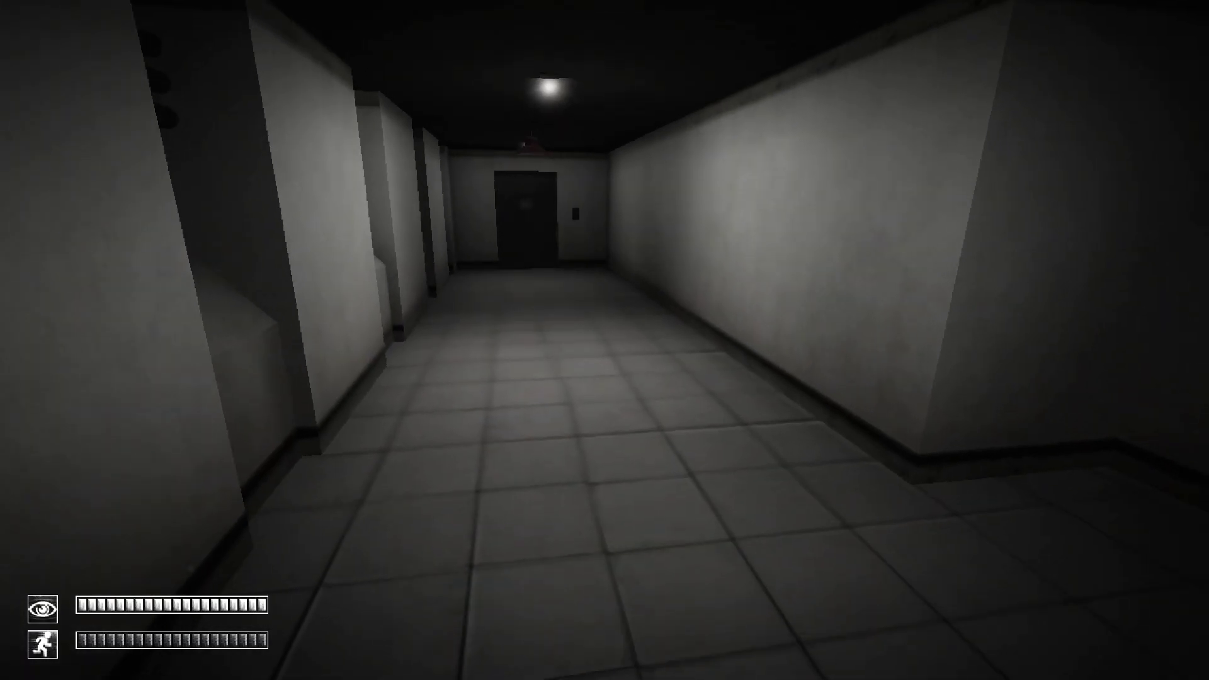
{"action": "key", "text": "w"}
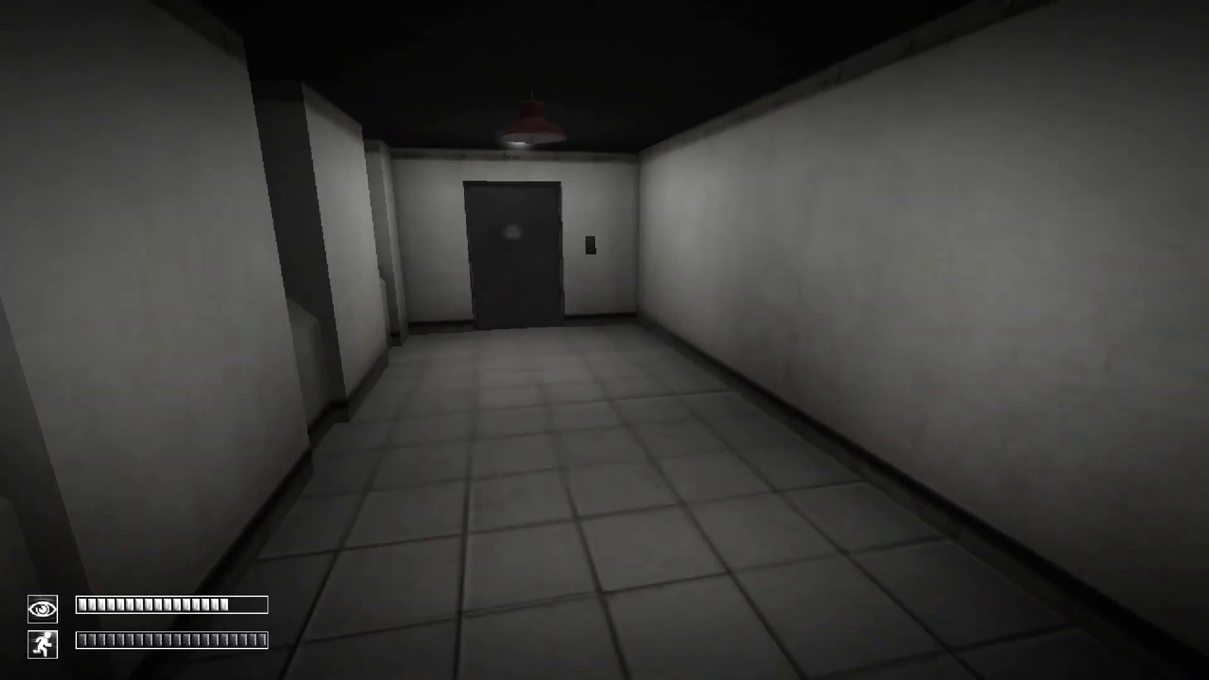
{"action": "key", "text": "w"}
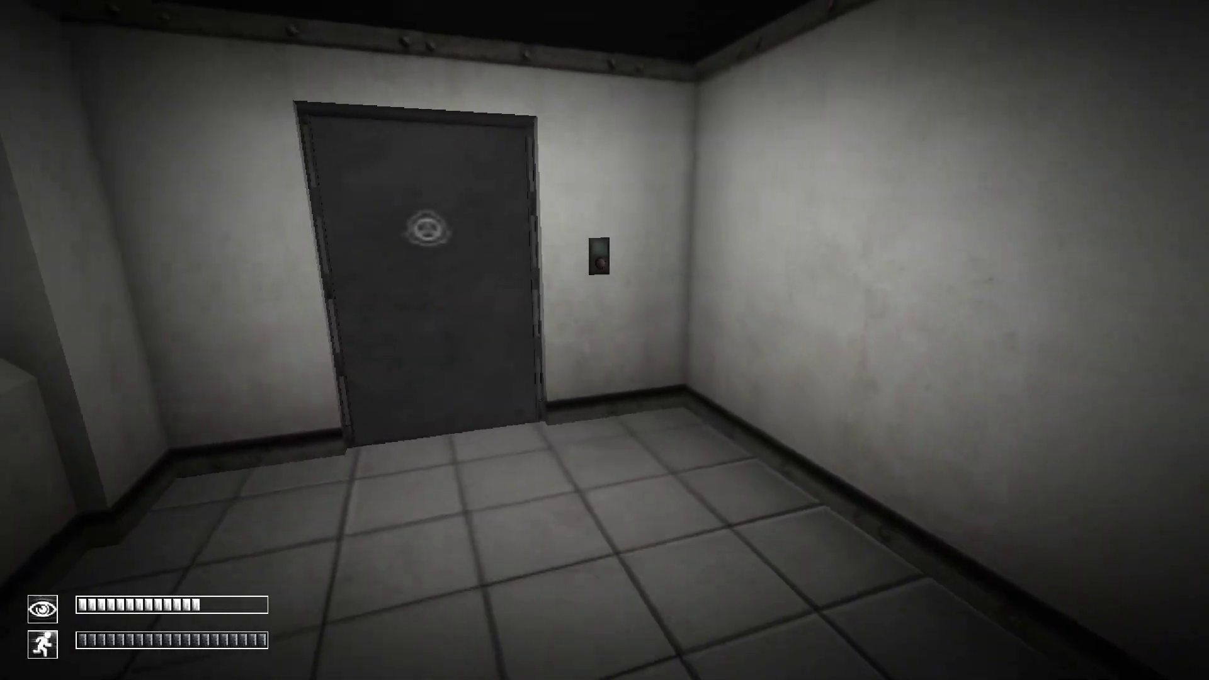
{"action": "key", "text": "w"}
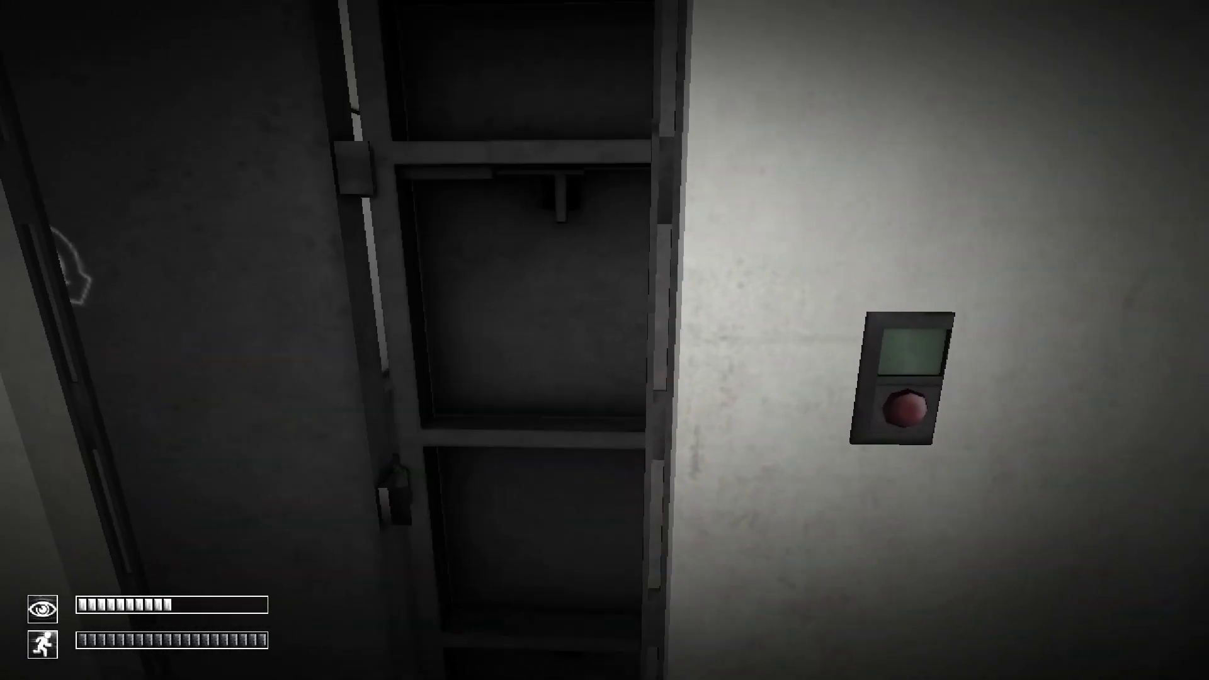
- Open that door, cross to the dark room's door, and open it onto the next corridor
{"action": "left_click", "coordinate": [905, 409]}
{"action": "key", "text": "w"}
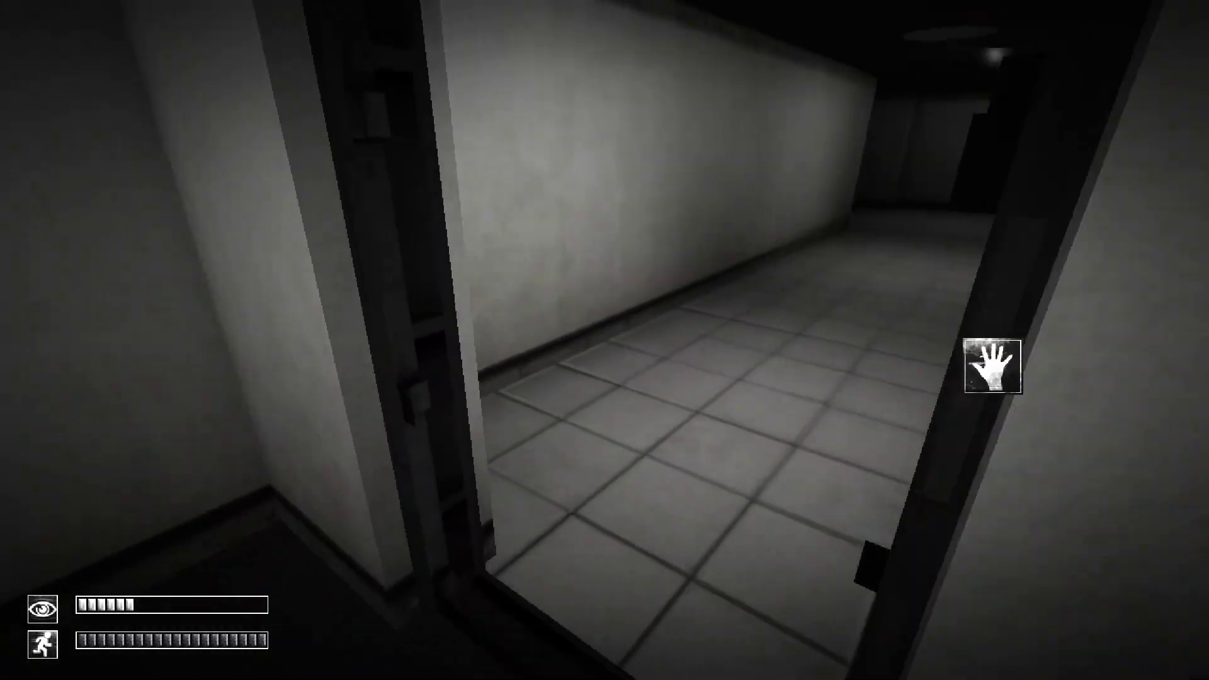
{"action": "key", "text": "w"}
{"action": "key", "text": "w"}
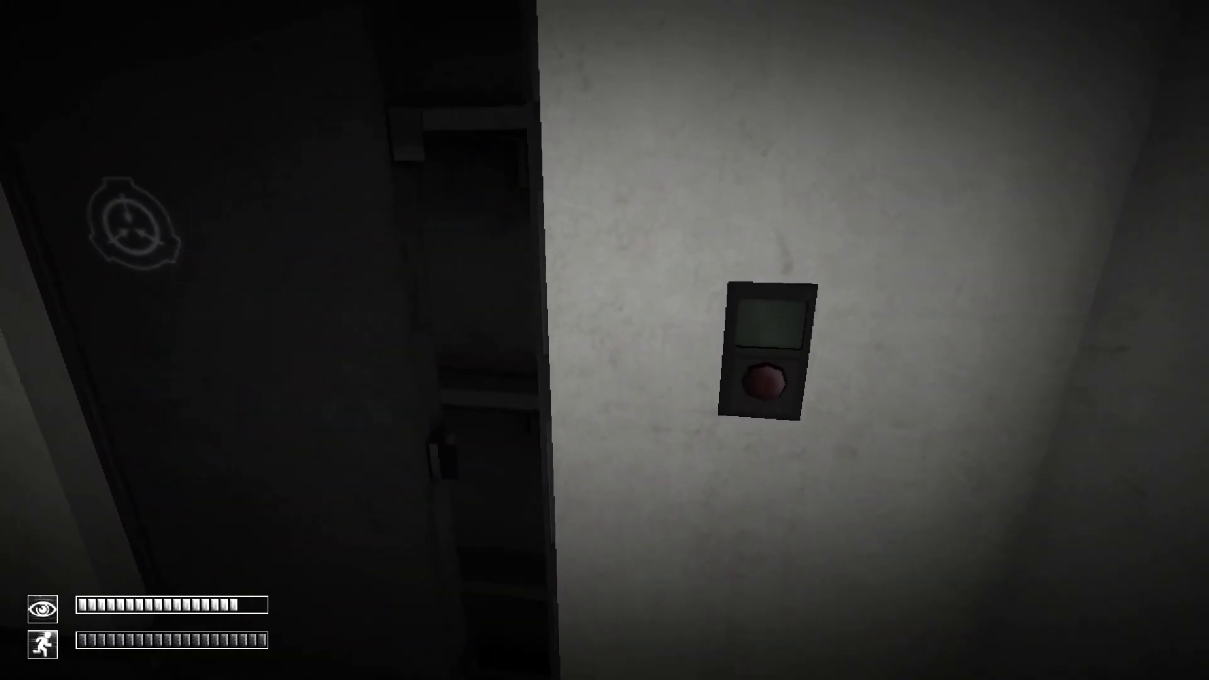
{"action": "key", "text": "w"}
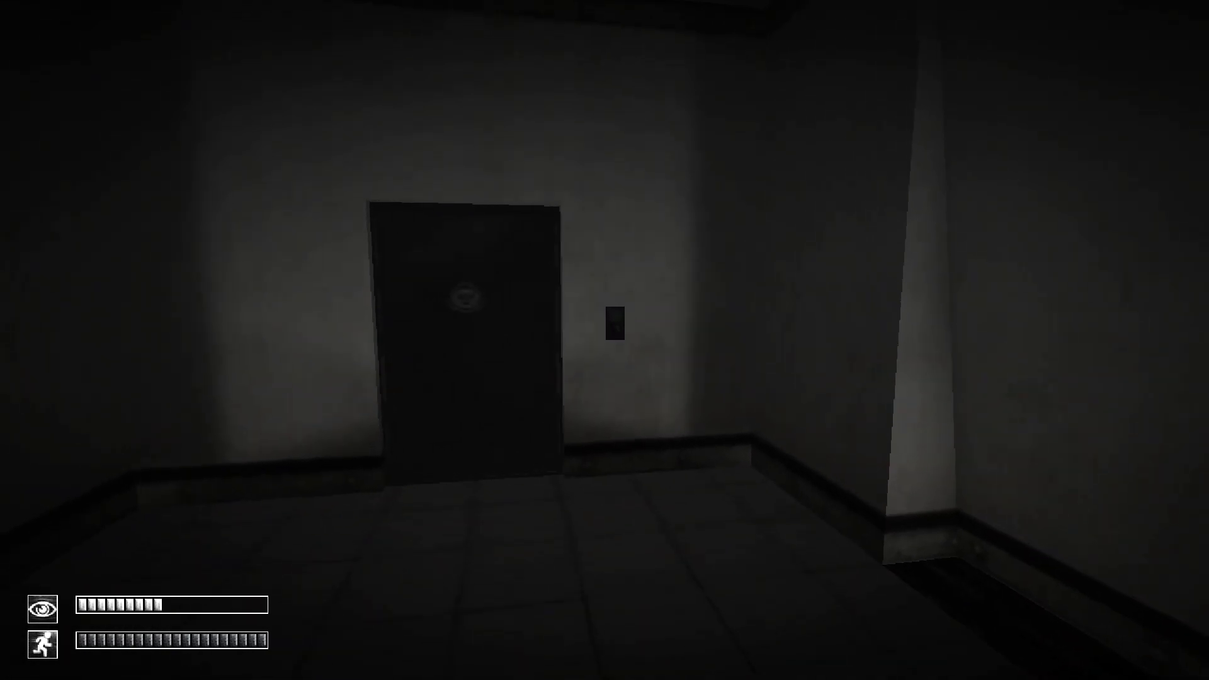
{"action": "key", "text": "w"}
{"action": "left_click", "coordinate": [631, 310]}
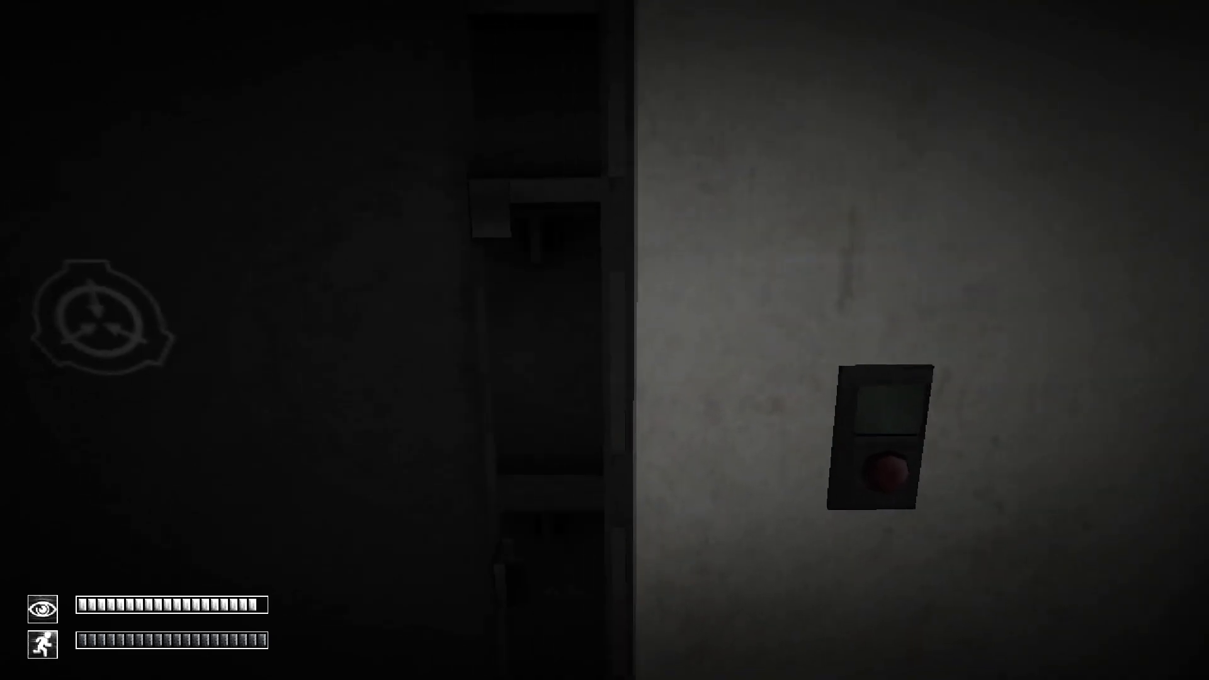
- Press another button panel and follow the corridor to the SCP-marked door
{"action": "key", "text": "w"}
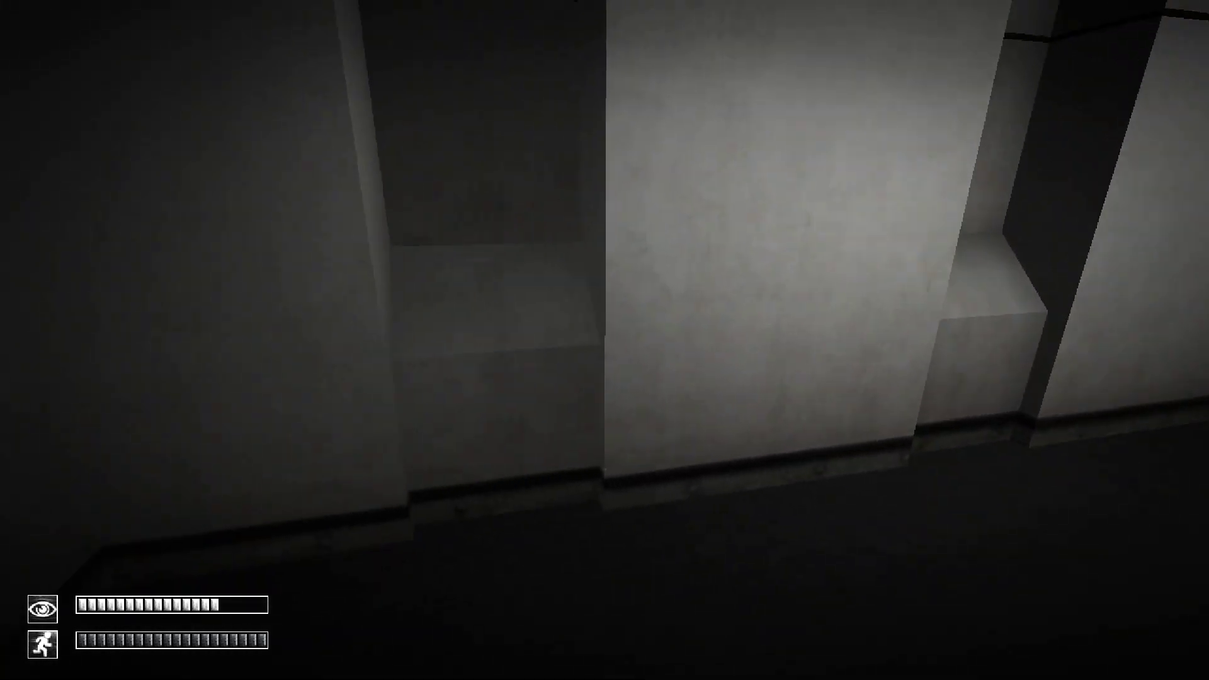
{"action": "key", "text": "w"}
{"action": "left_click", "coordinate": [605, 341]}
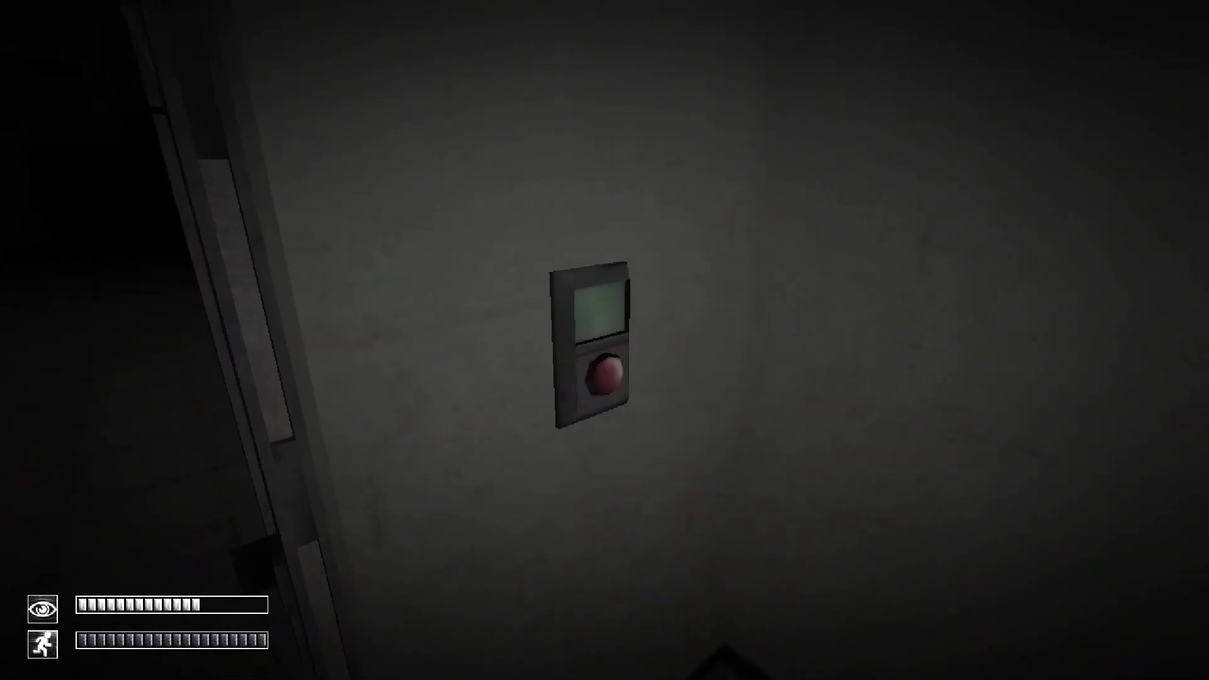
{"action": "key", "text": "w"}
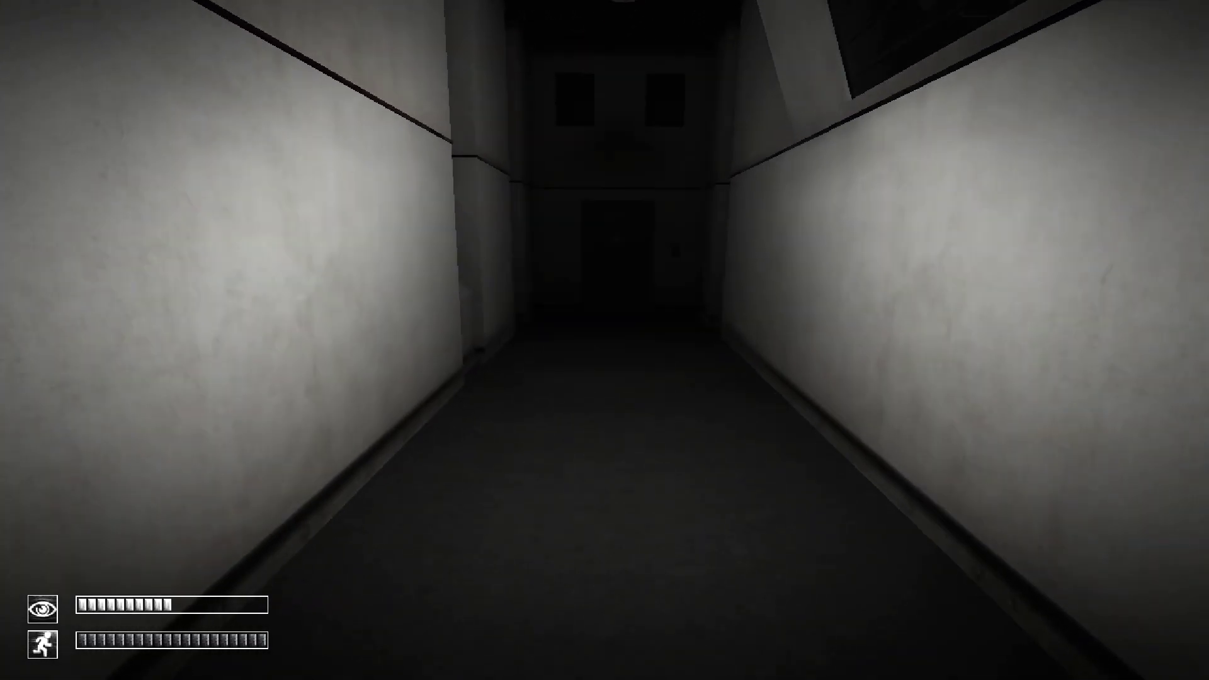
{"action": "key", "text": "w"}
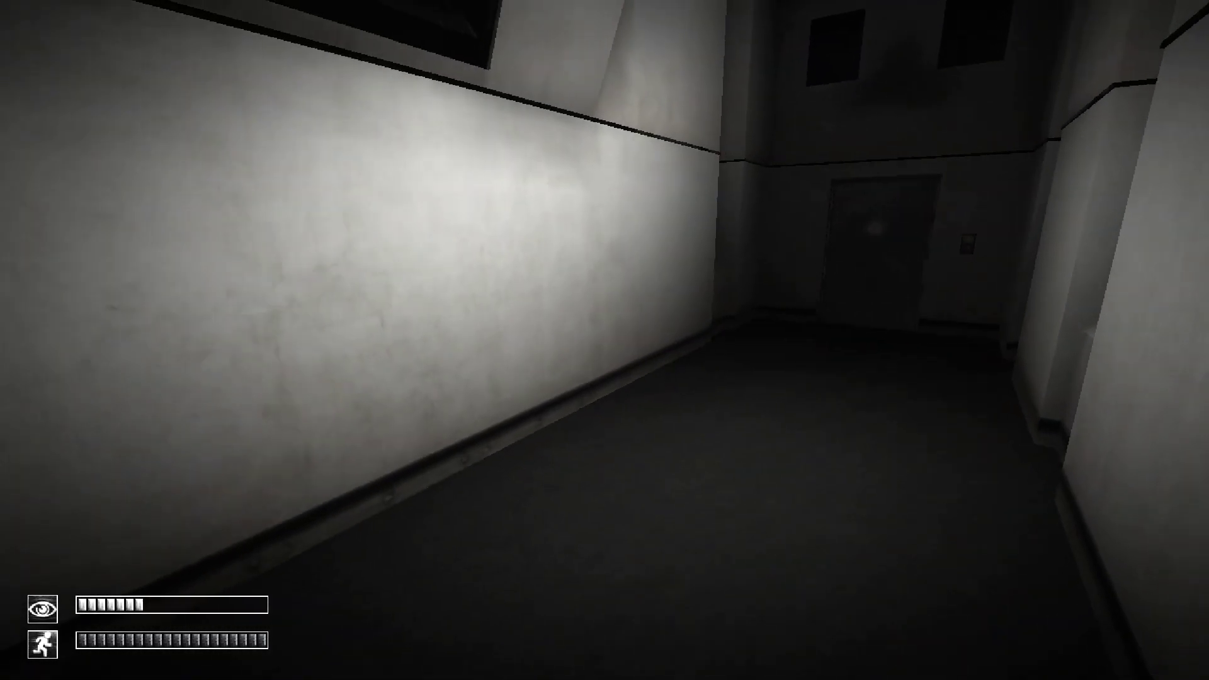
{"action": "key", "text": "w"}
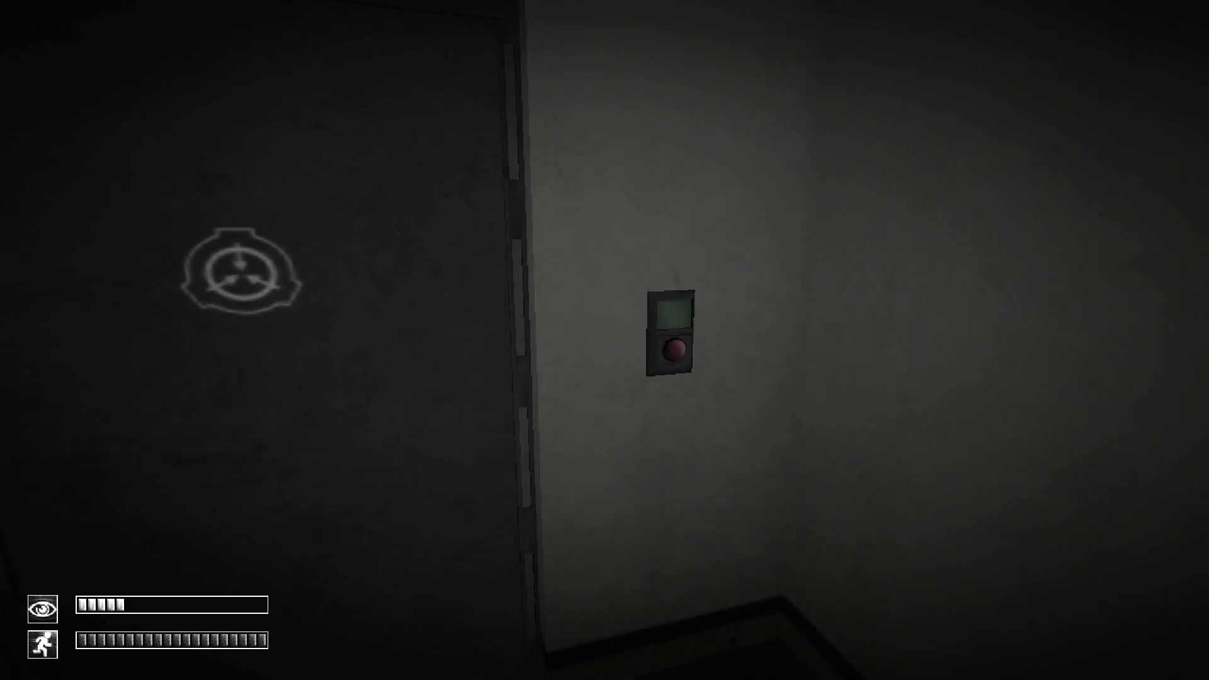
- Open the door and walk the corridor past the SCP-427/714 room
{"action": "left_click", "coordinate": [855, 383]}
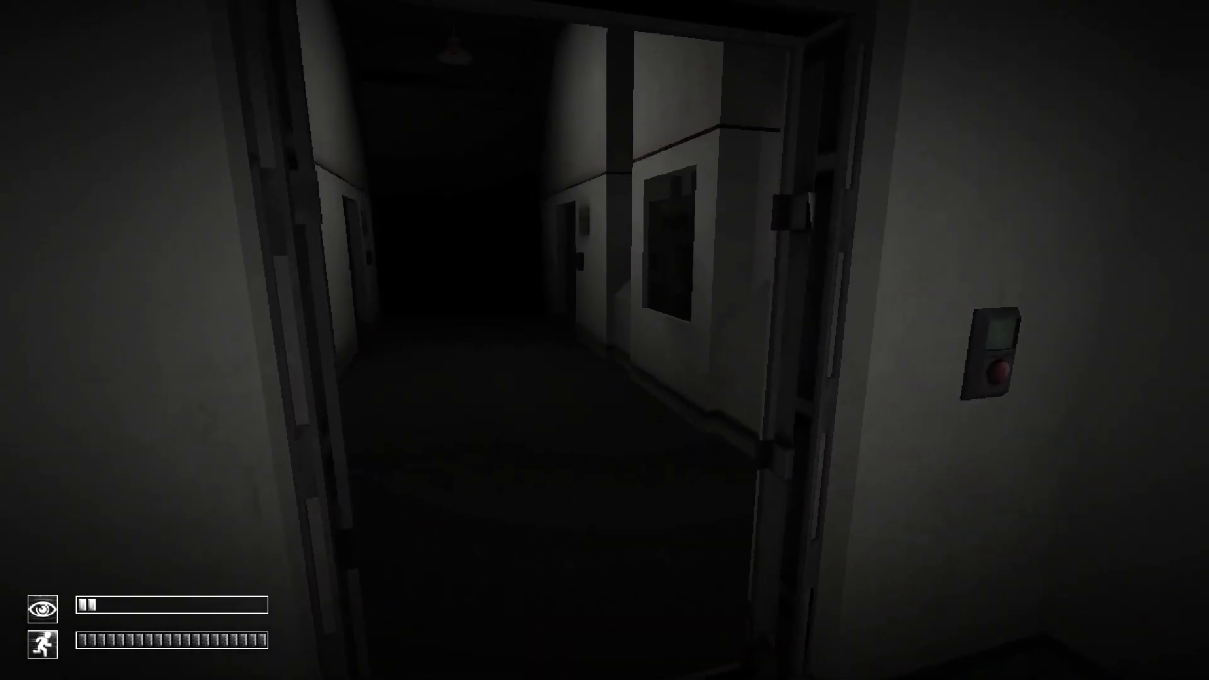
{"action": "key", "text": "w"}
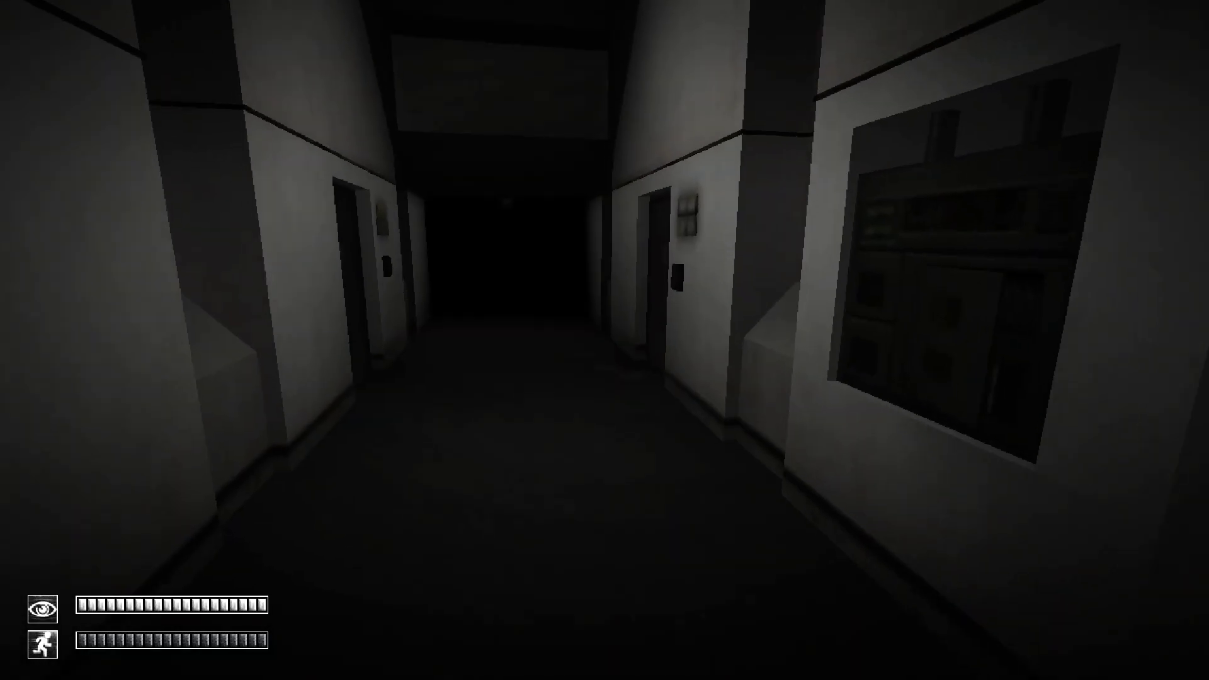
{"action": "key", "text": "w"}
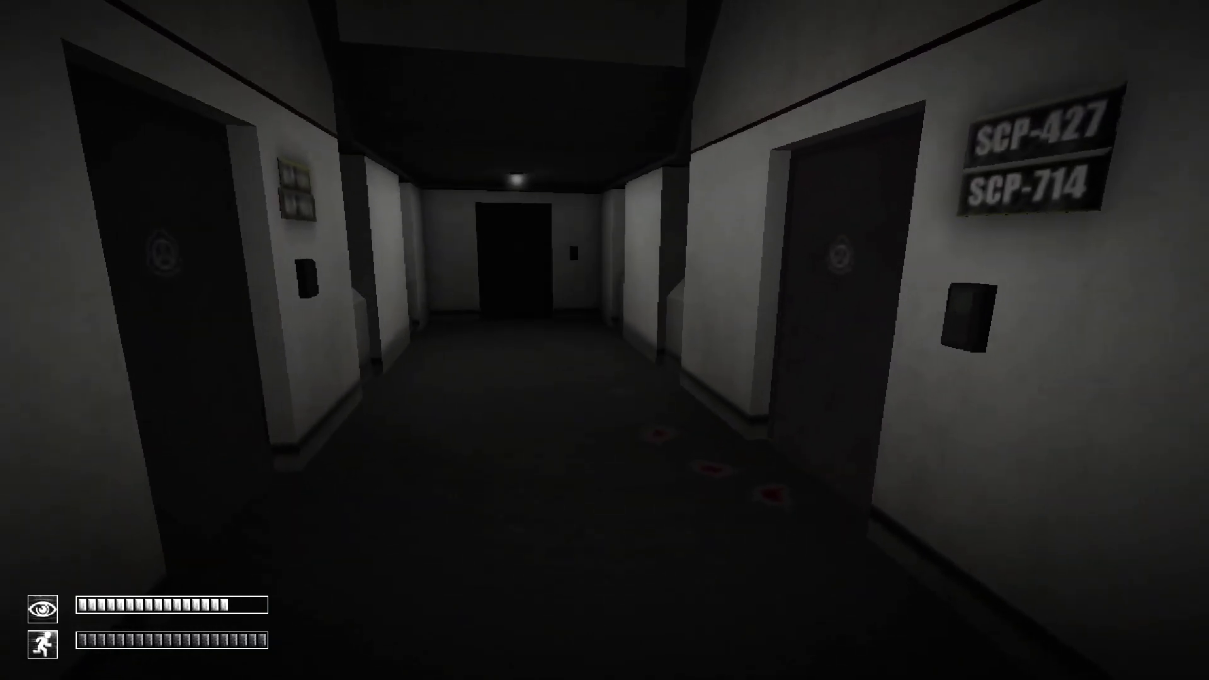
{"action": "key", "text": "w"}
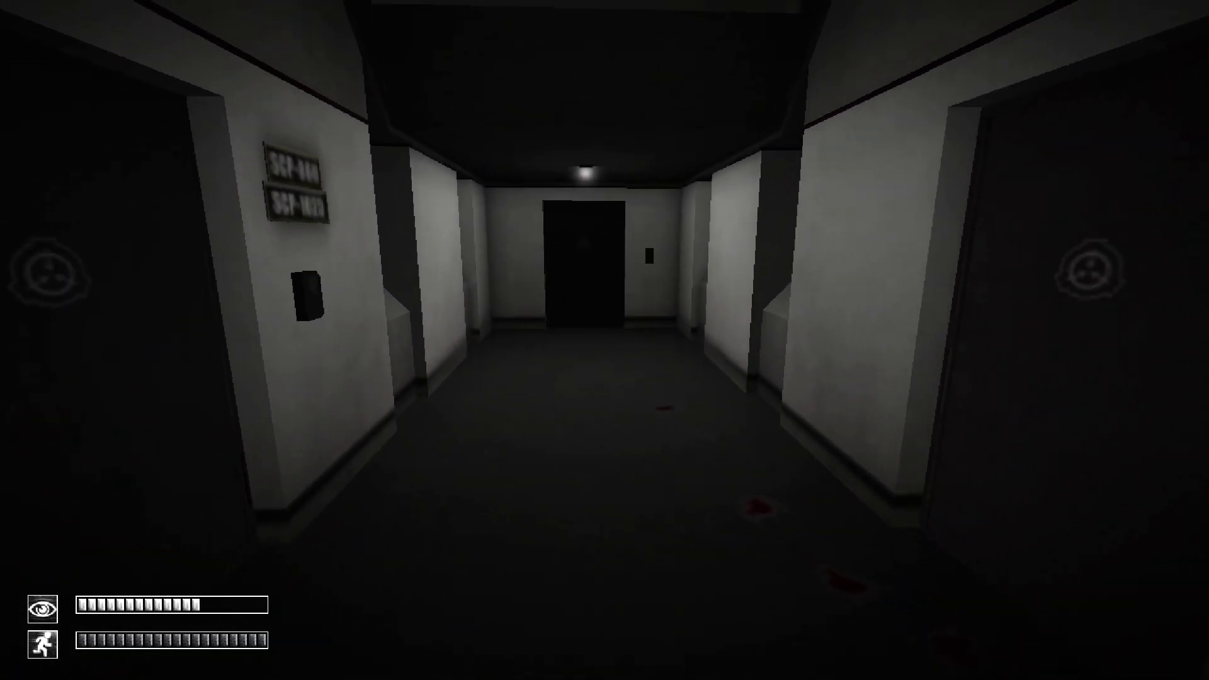
{"action": "key", "text": "w"}
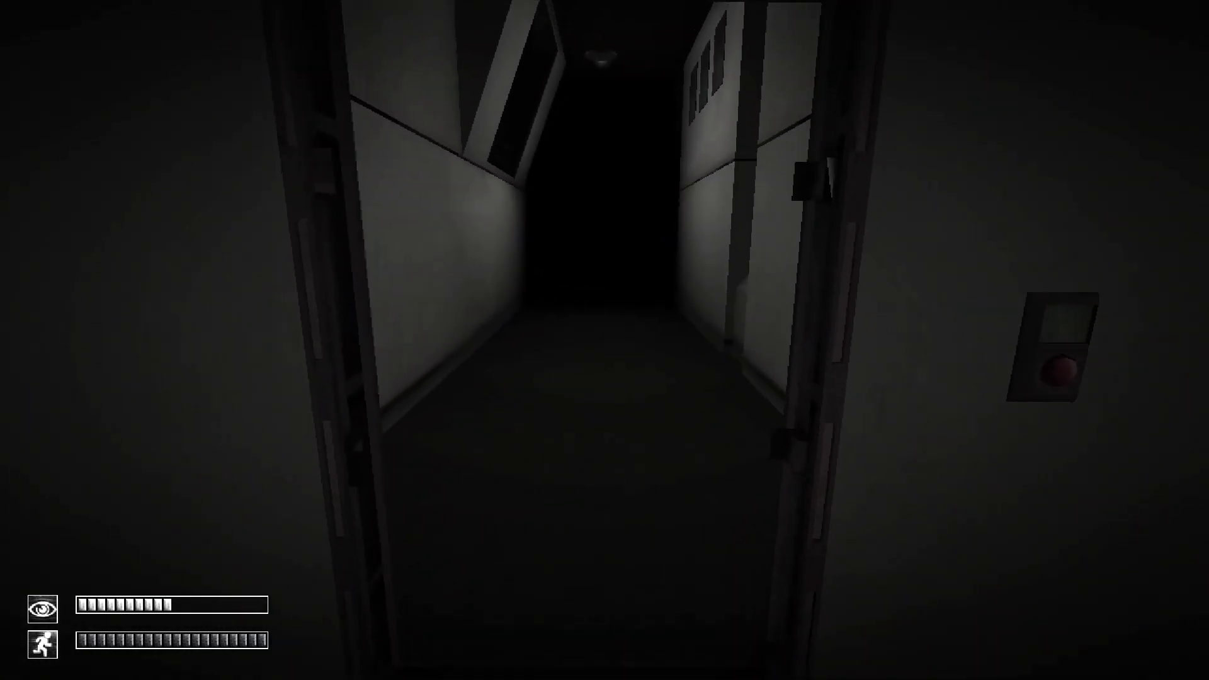
{"action": "key", "text": "w"}
{"action": "key", "text": "w"}
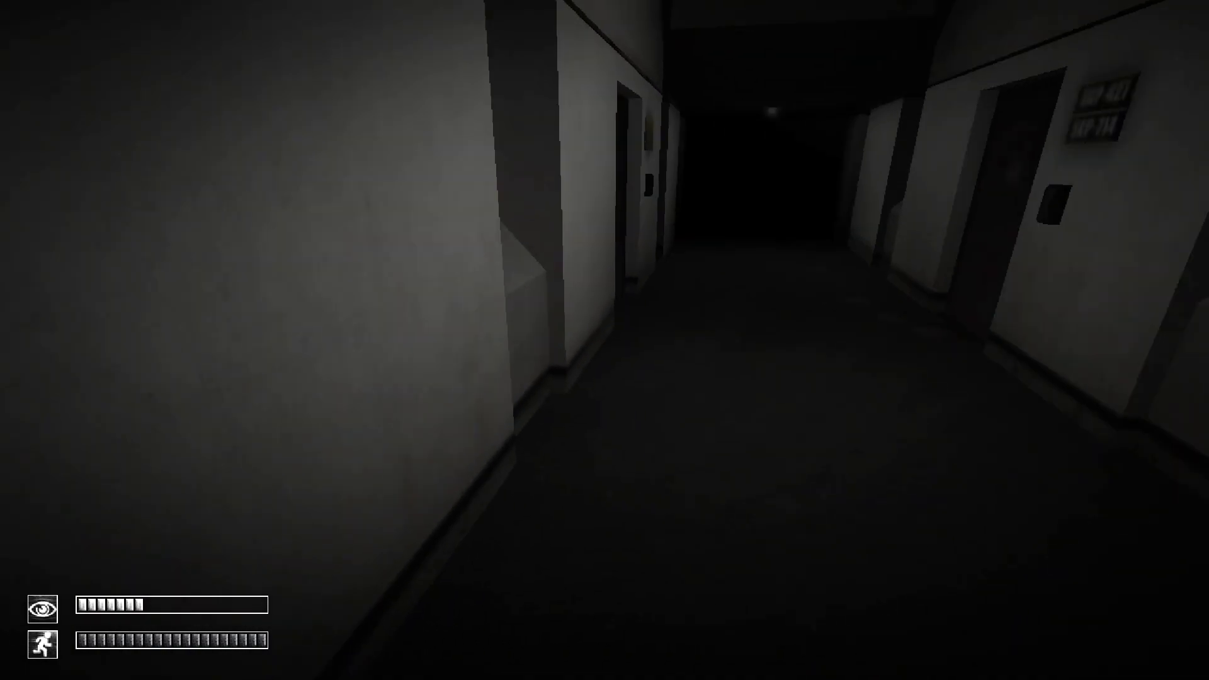
{"action": "key", "text": "w"}
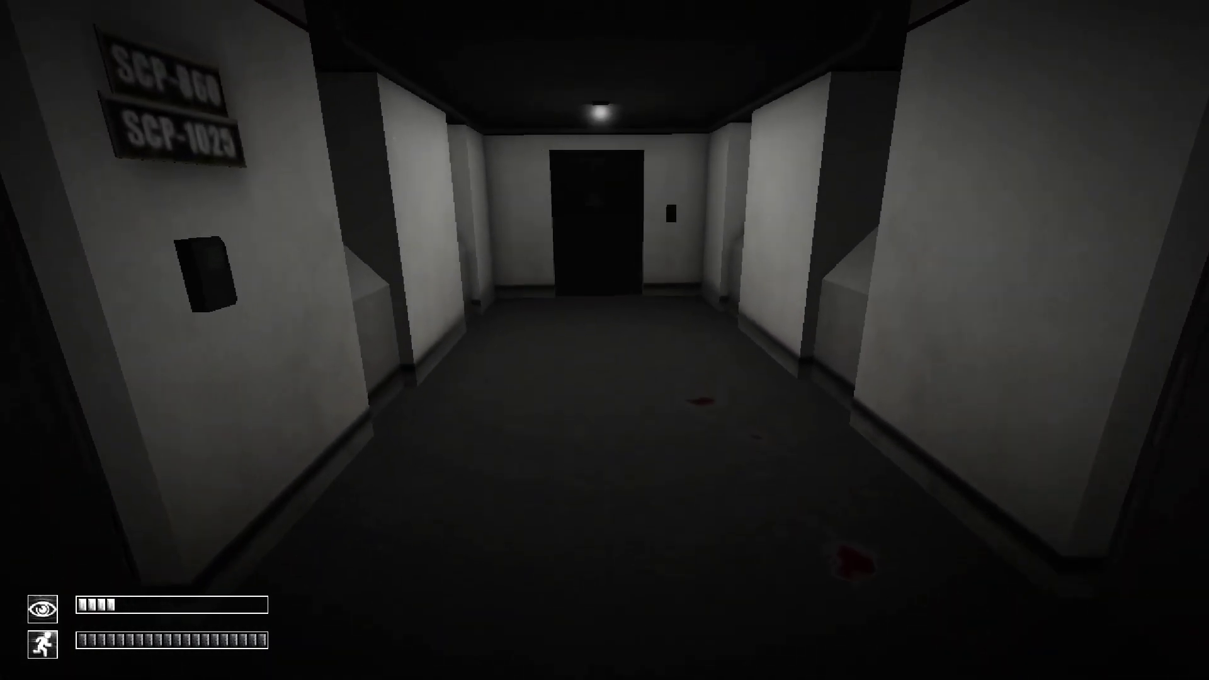
{"action": "key", "text": "w"}
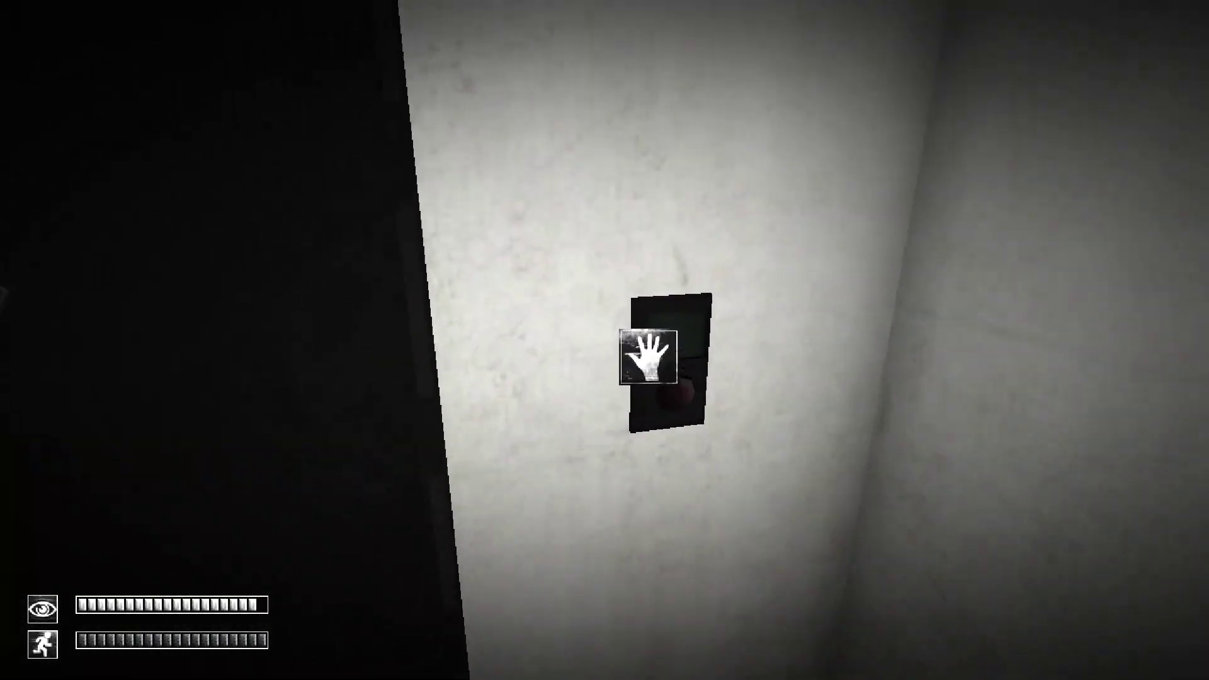
- Open the far door and look around the dark room beyond
{"action": "left_click", "coordinate": [651, 359]}
{"action": "key", "text": "w"}
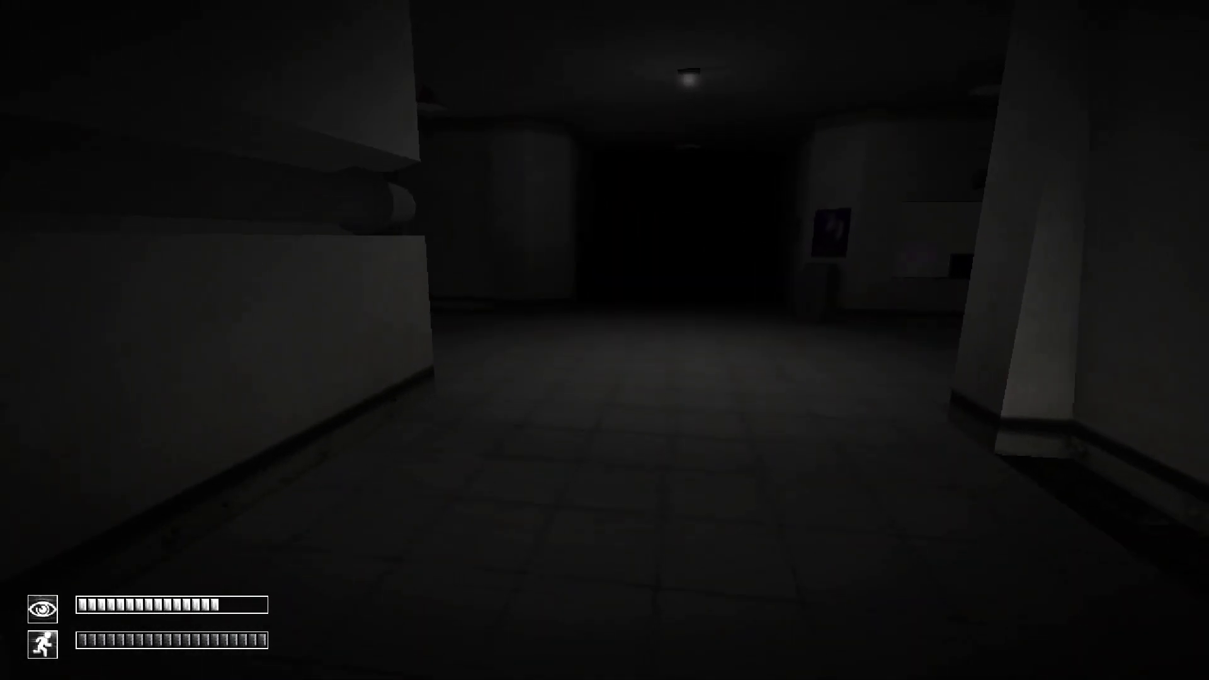
{"action": "key", "text": "w"}
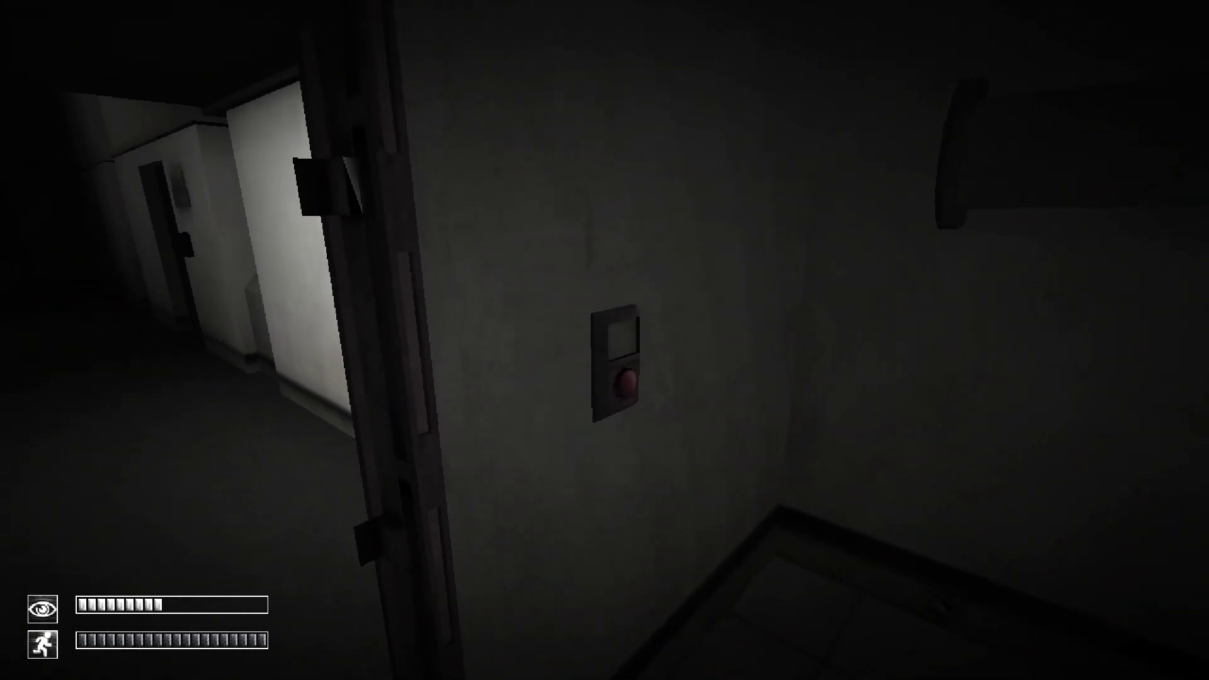
{"action": "key", "text": "w"}
{"action": "key", "text": "w"}
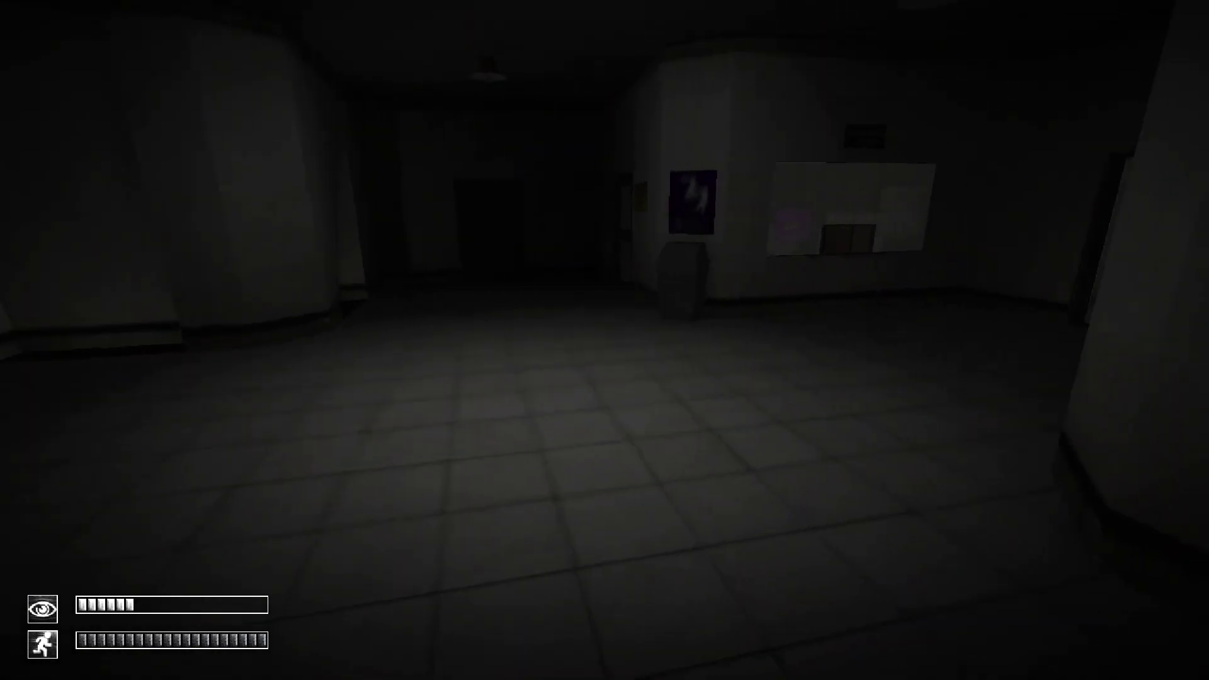
- Open the CAUTION door by the purple poster into the hallway
{"action": "key", "text": "w"}
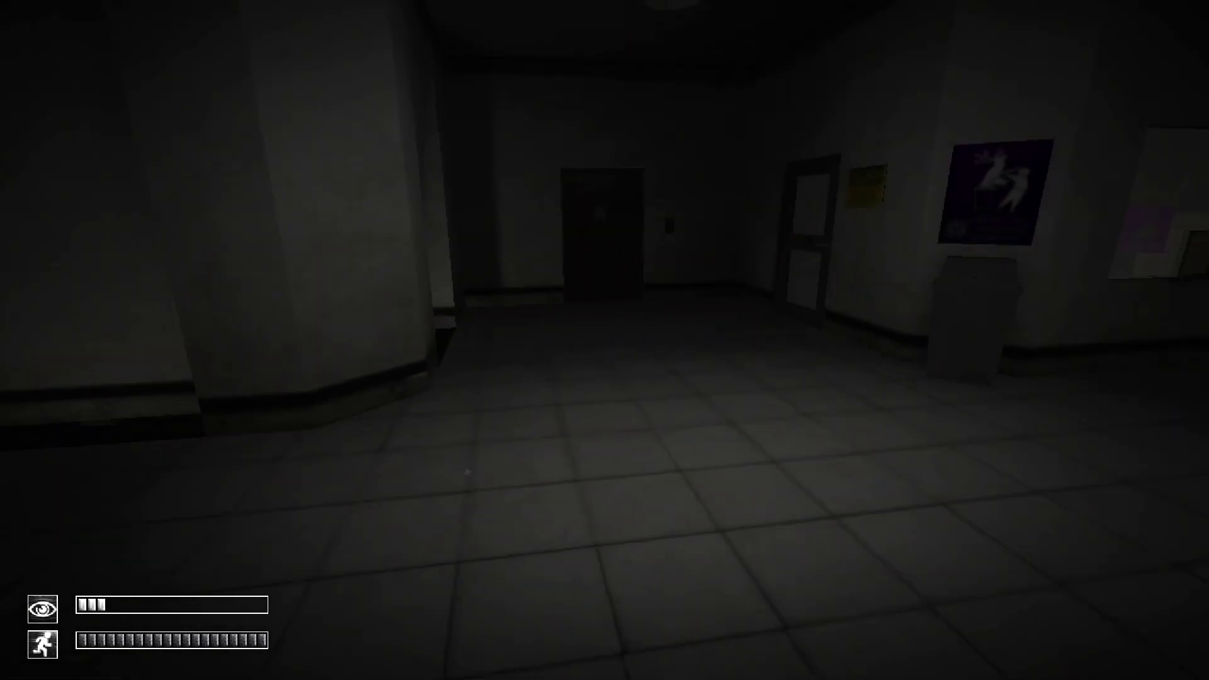
{"action": "key", "text": "w"}
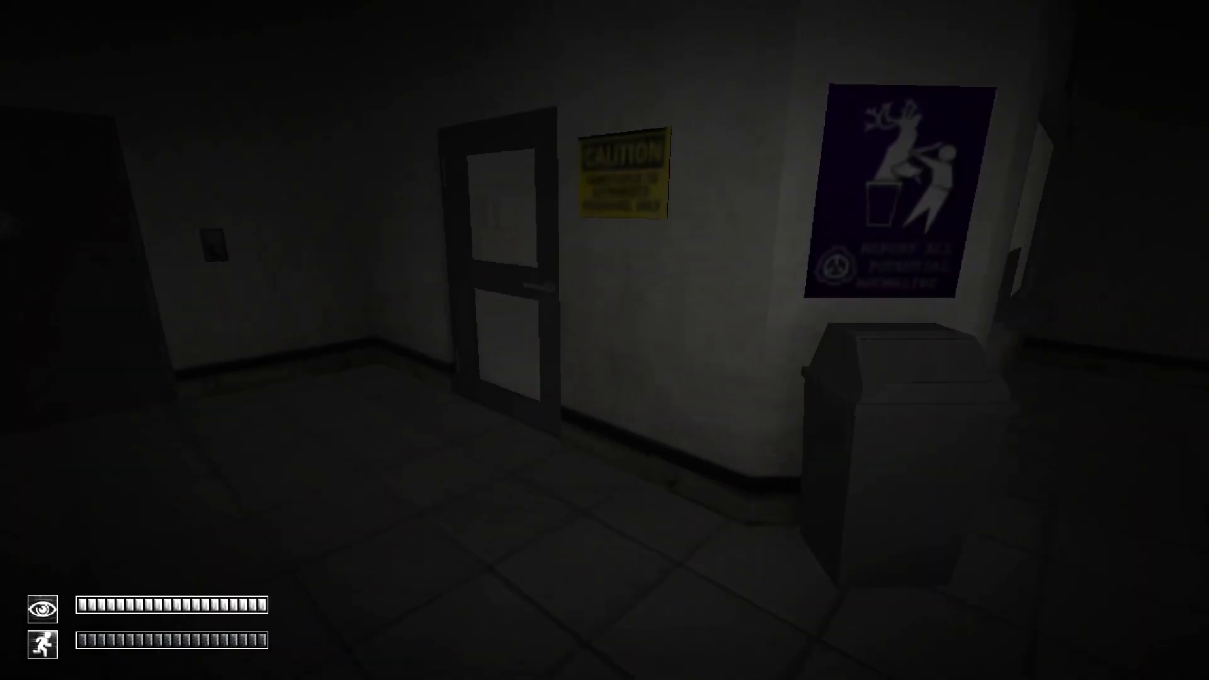
{"action": "key", "text": "w"}
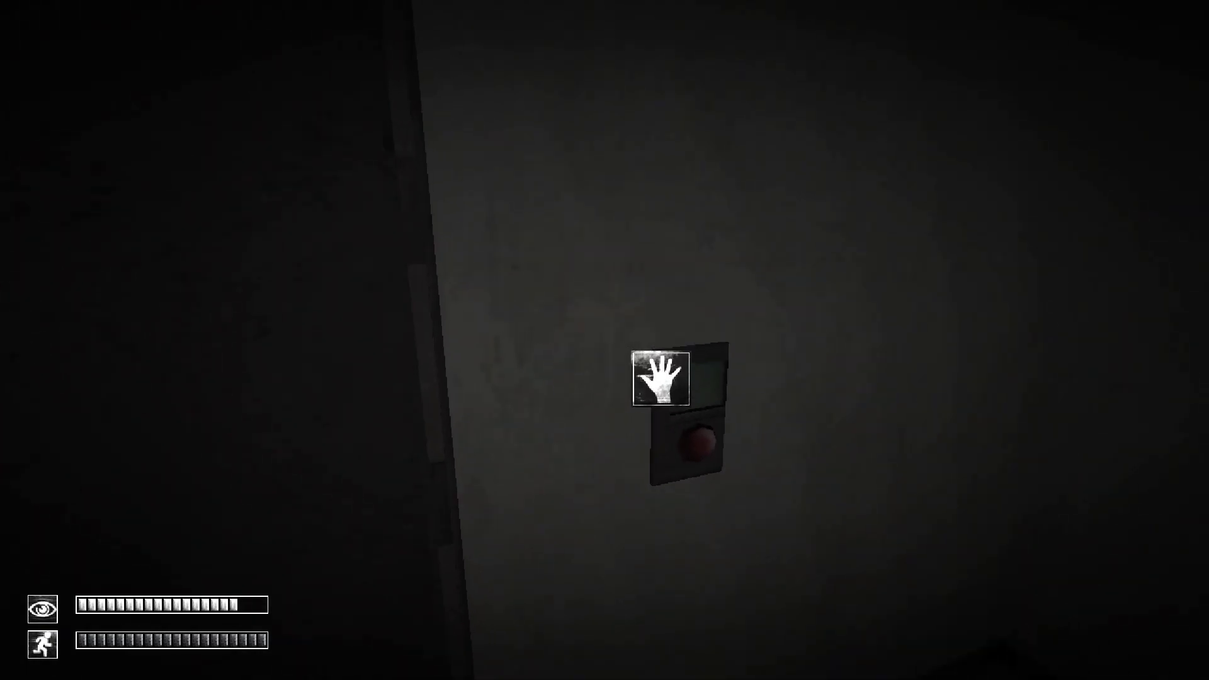
{"action": "left_click", "coordinate": [605, 340]}
{"action": "key", "text": "w"}
{"action": "key", "text": "w"}
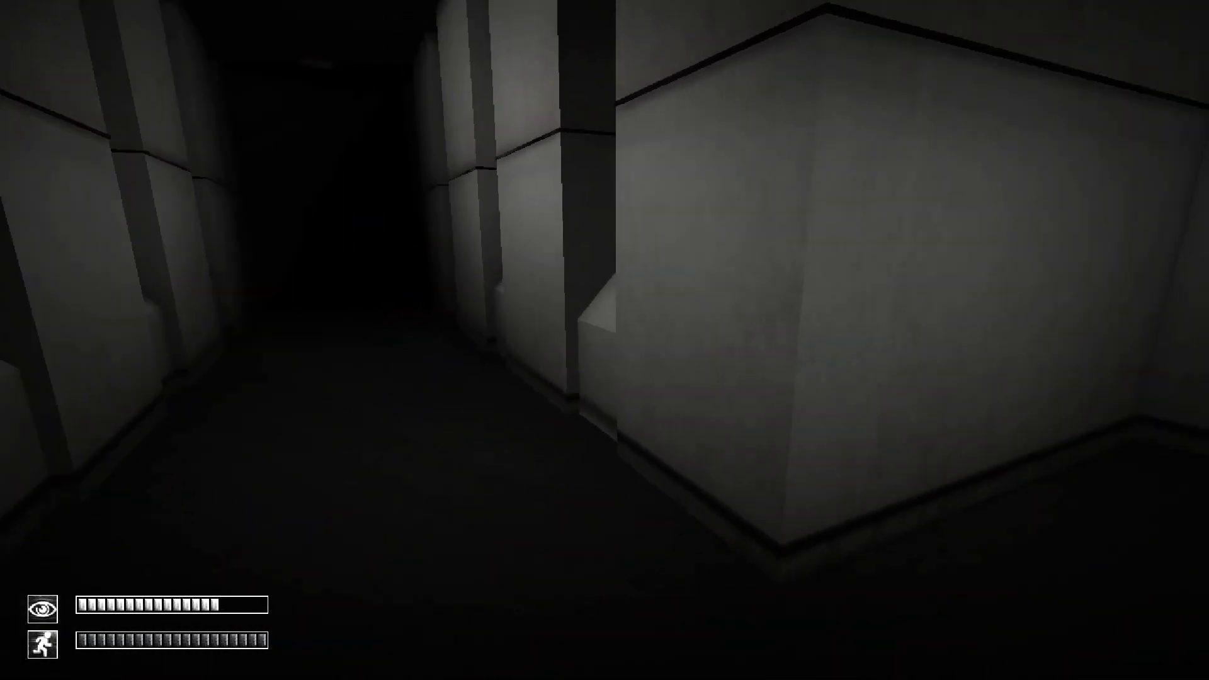
{"action": "key", "text": "w"}
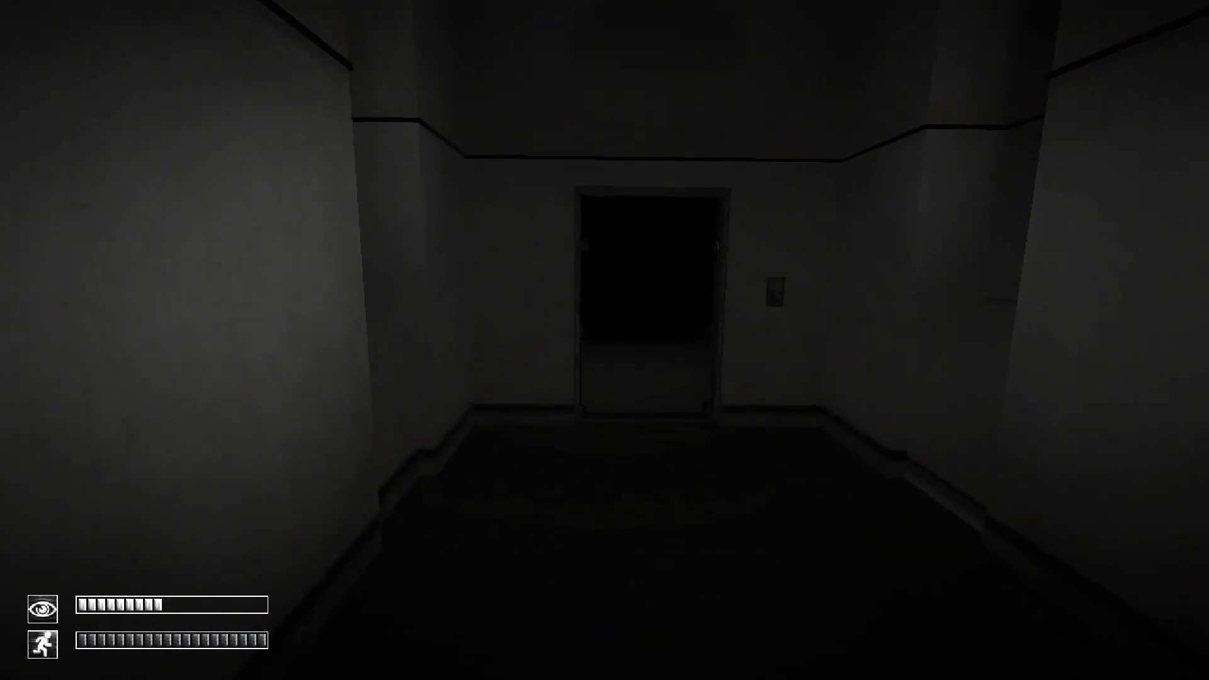
- Pass through the next doorways into the small lit room by the pillar
{"action": "key", "text": "w"}
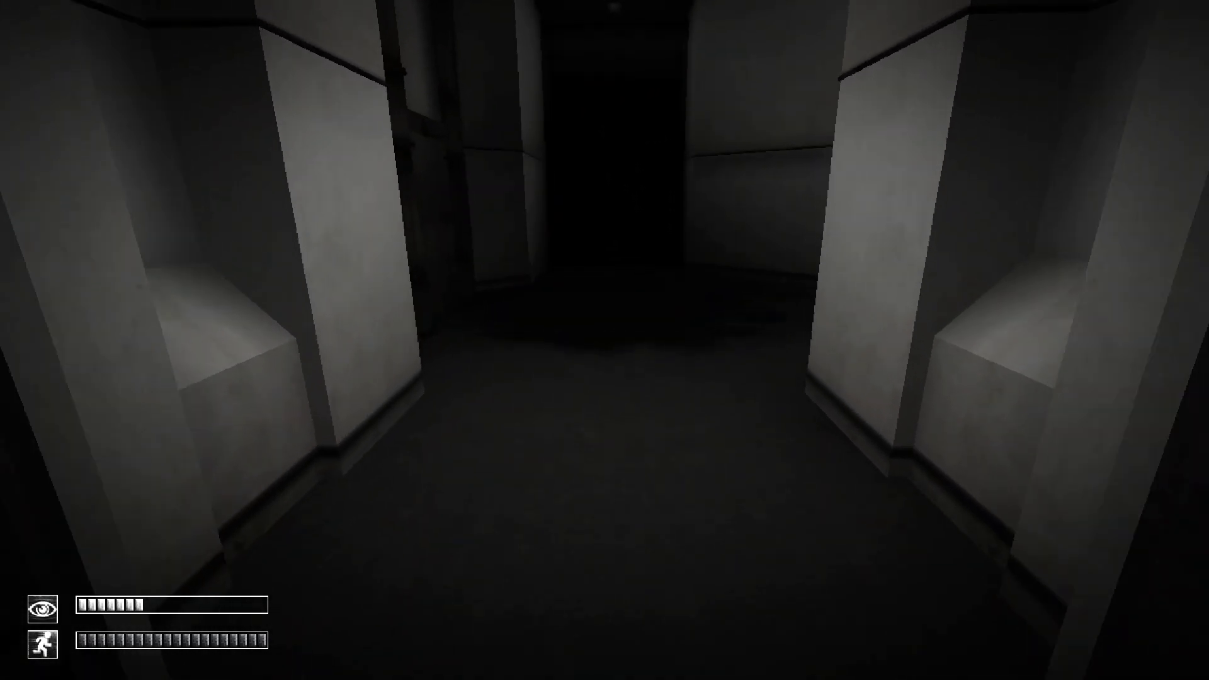
{"action": "key", "text": "w"}
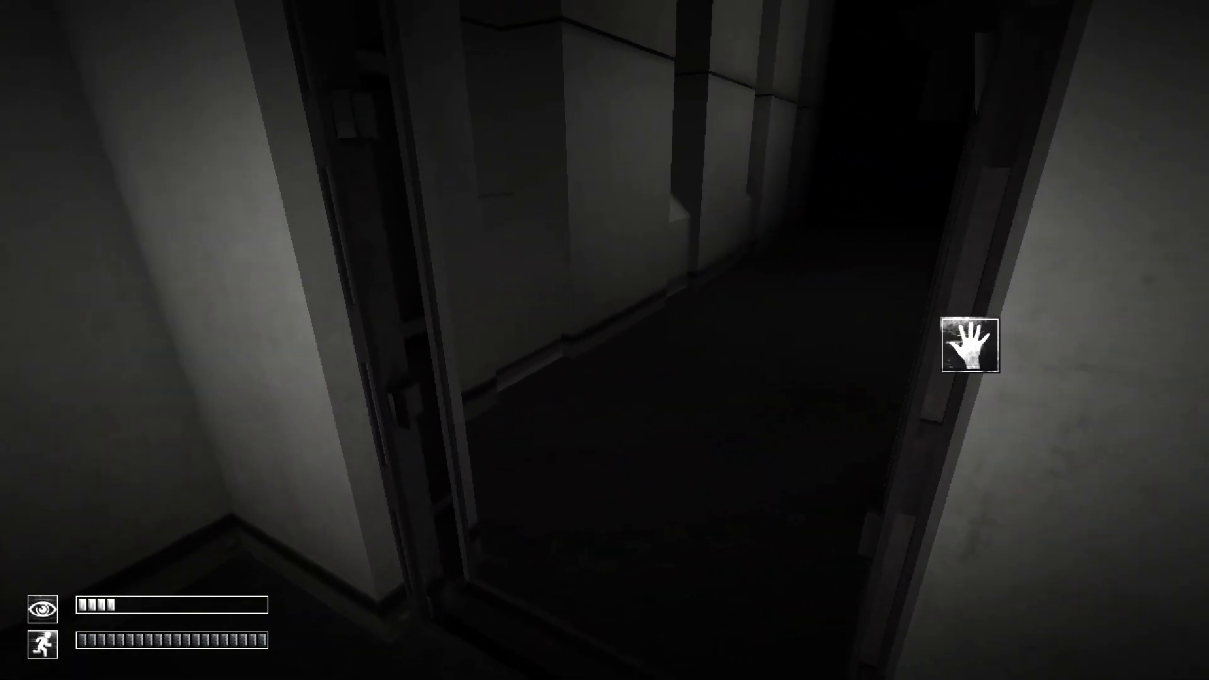
{"action": "key", "text": "w"}
{"action": "key", "text": "w"}
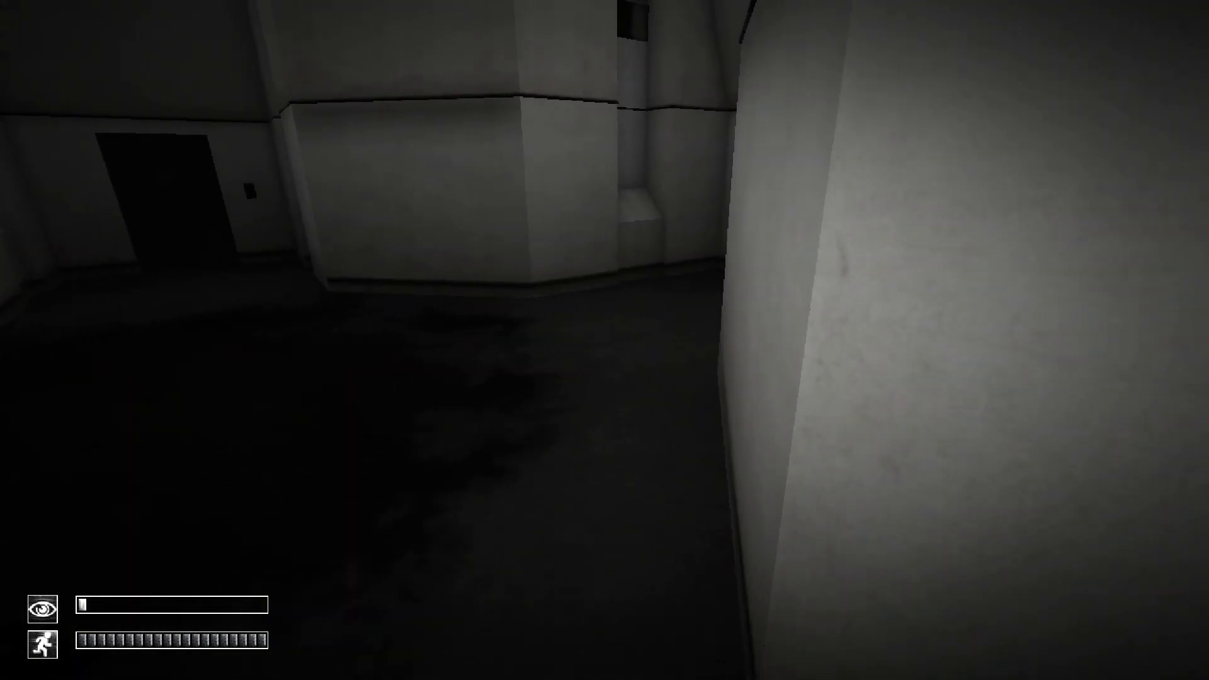
{"action": "key", "text": "a"}
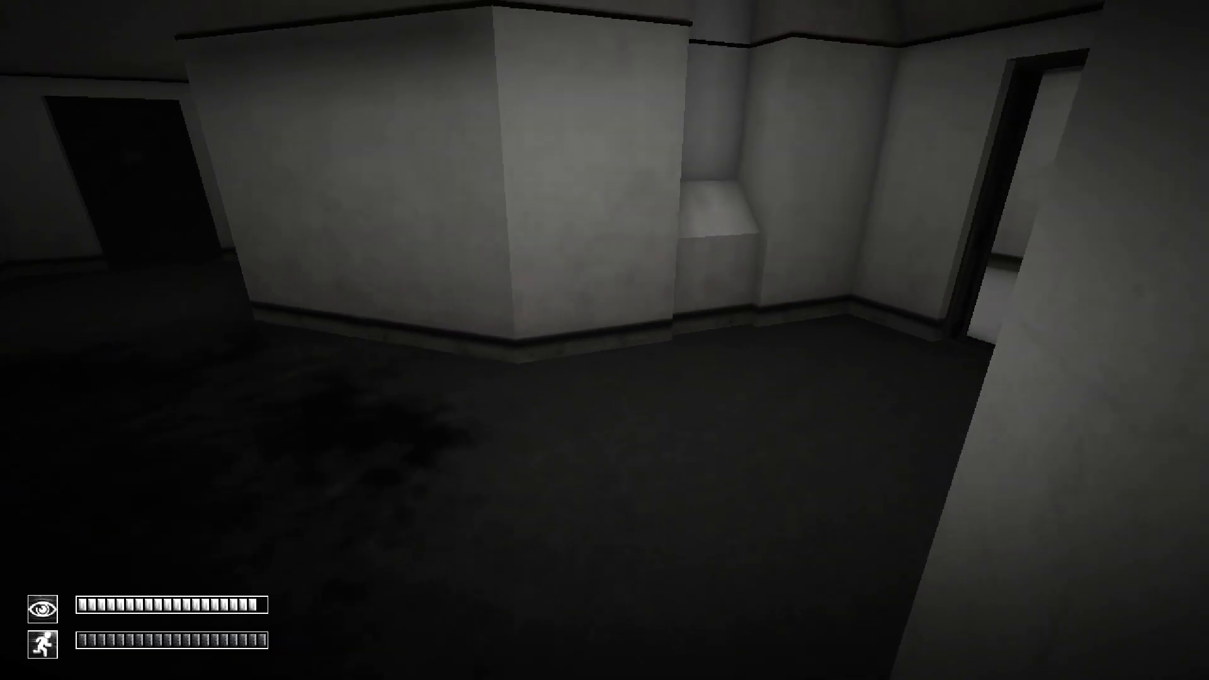
{"action": "key", "text": "w"}
{"action": "key", "text": "w"}
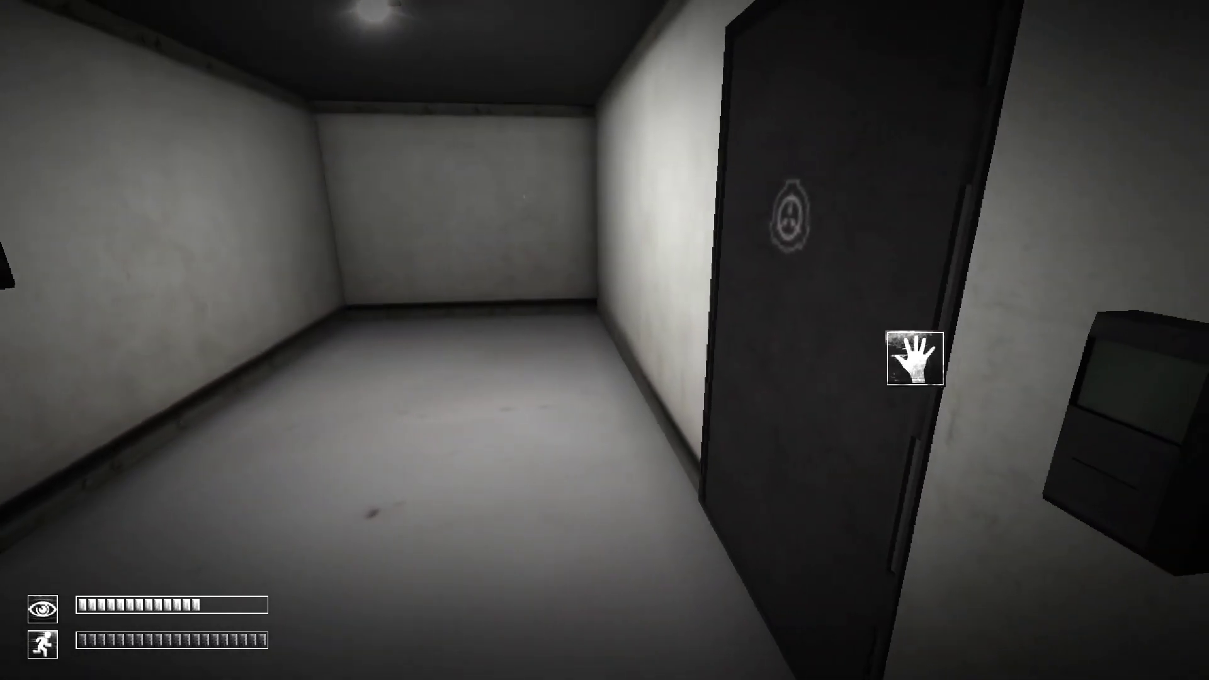
- Unlock the storage room door with the yellow keycard and walk in
{"action": "left_click", "coordinate": [897, 367]}
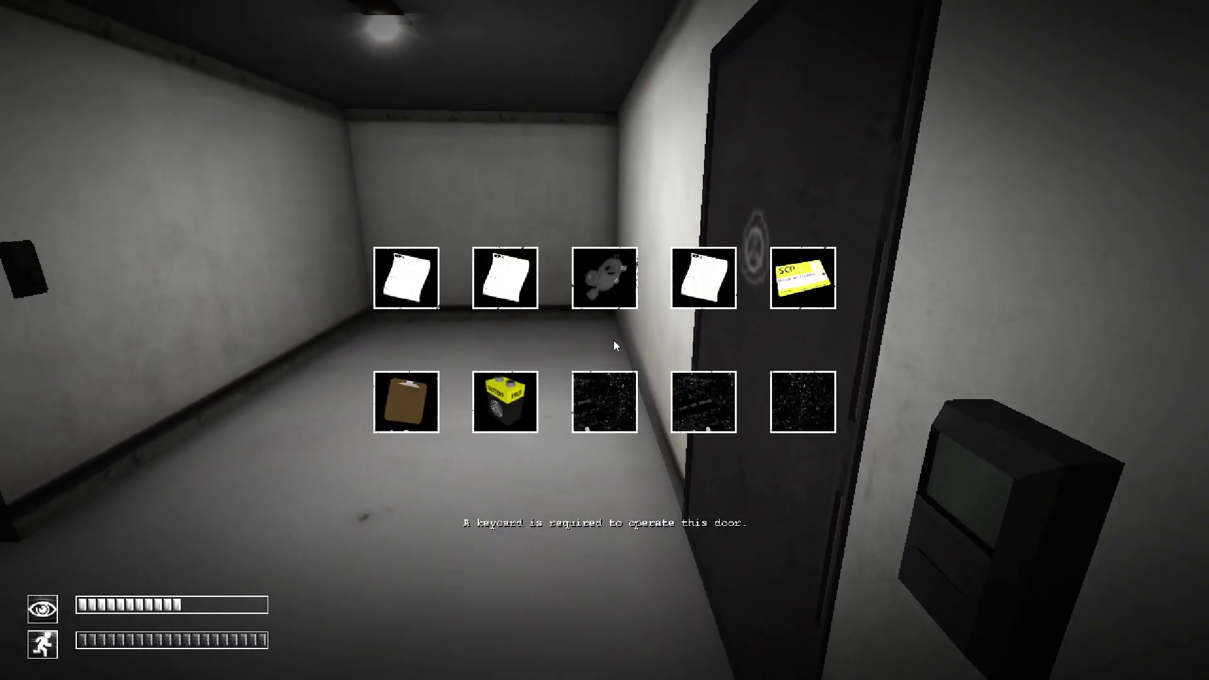
{"action": "double_click", "coordinate": [803, 279]}
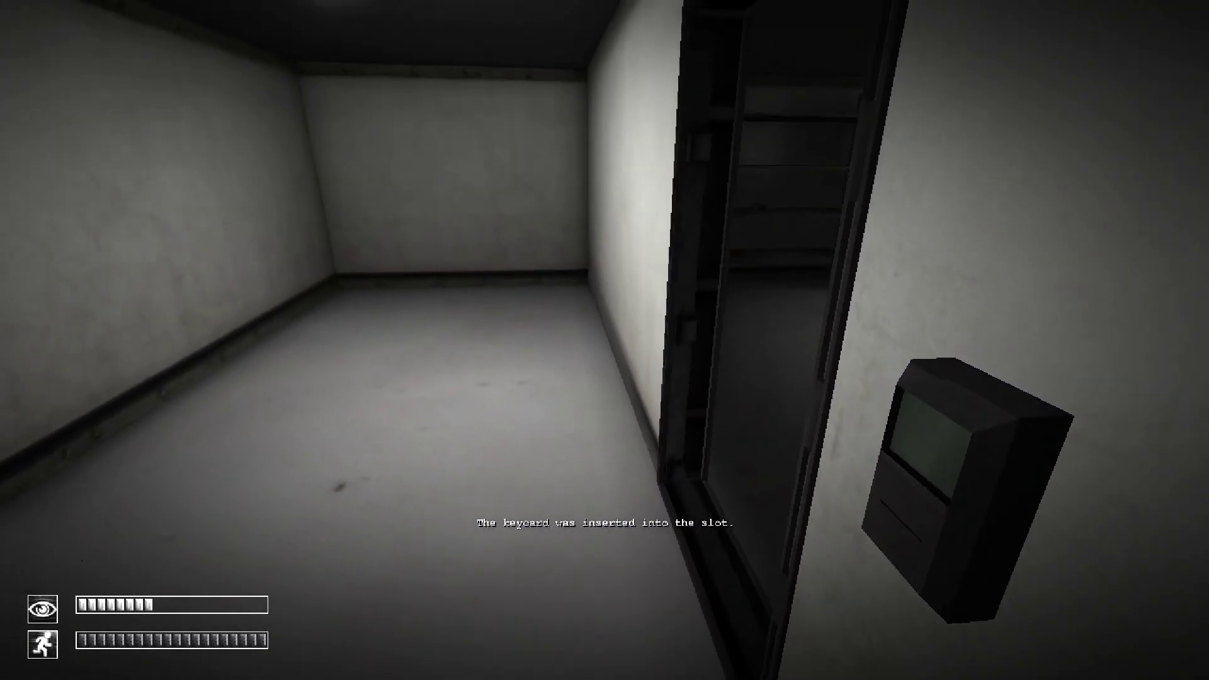
{"action": "key", "text": "w"}
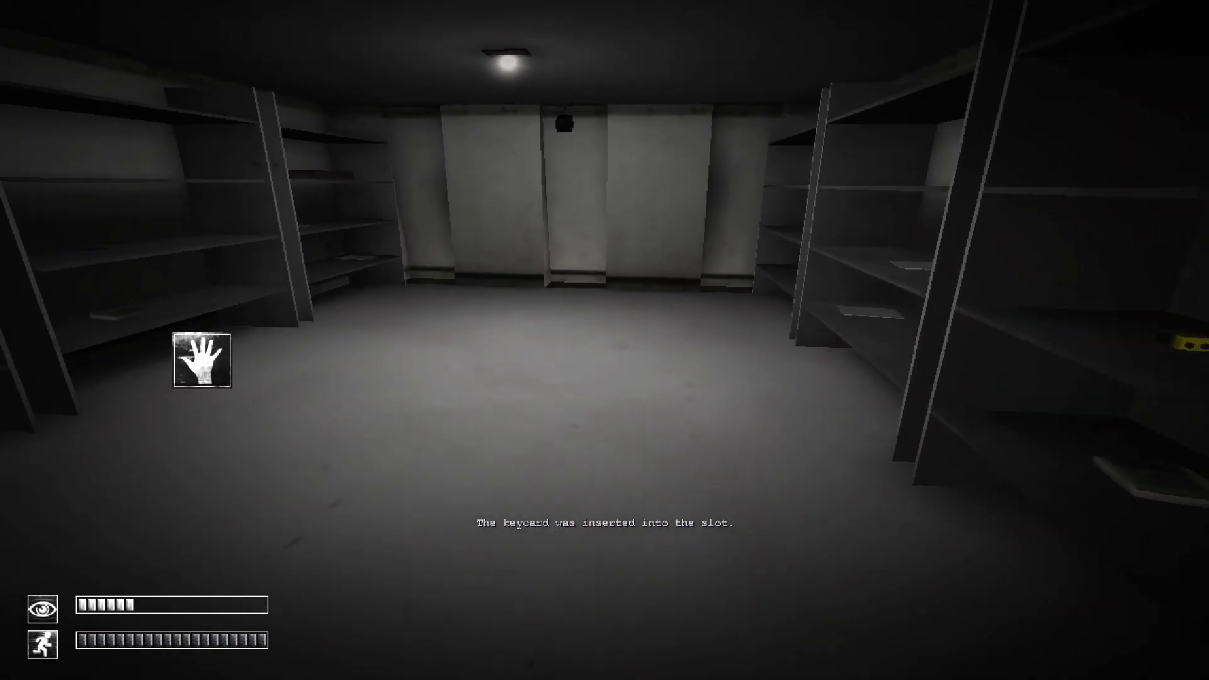
- Pick up the Mastercard from the shelf near Document SCP-939
{"action": "key", "text": "w"}
{"action": "key", "text": "w"}
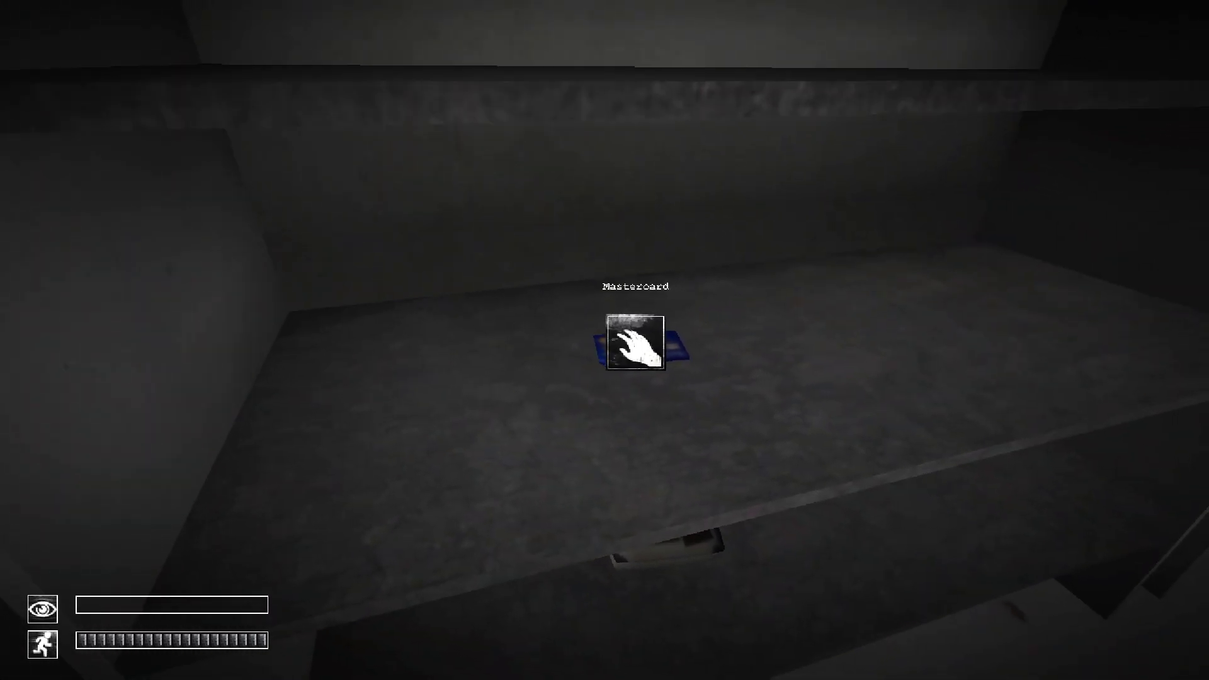
{"action": "left_click", "coordinate": [635, 342]}
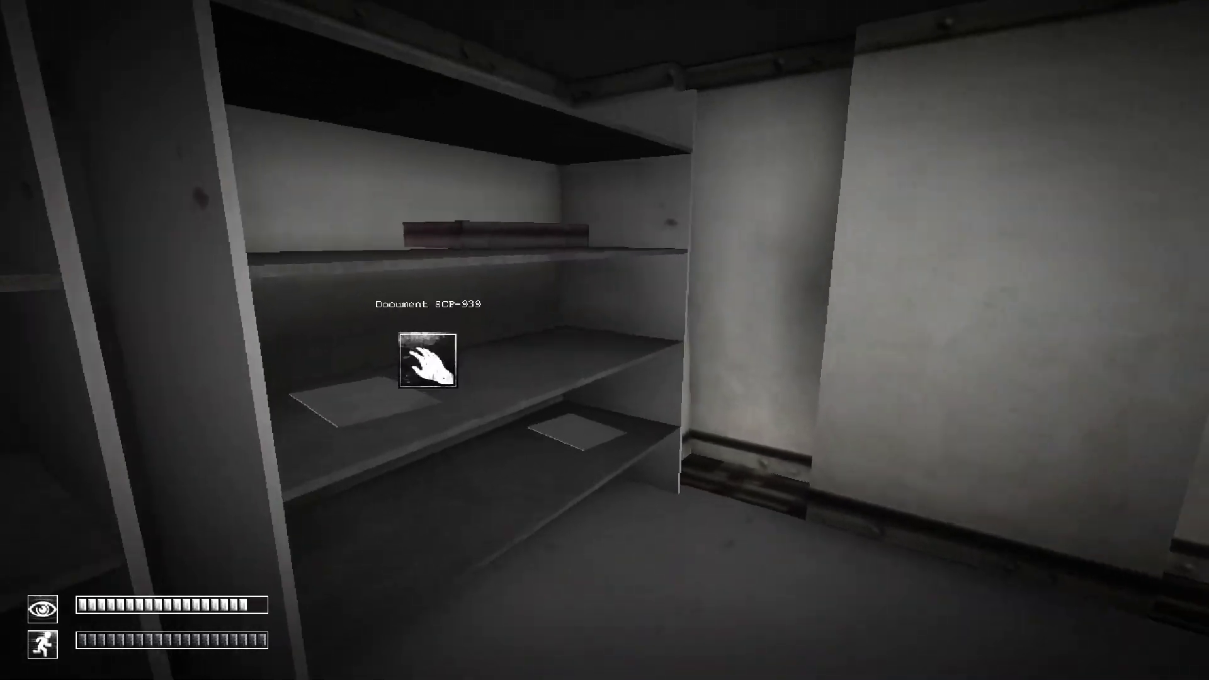
{"action": "key", "text": "w"}
- Leave the storage room through the next room and open the door to the corridor
{"action": "key", "text": "w"}
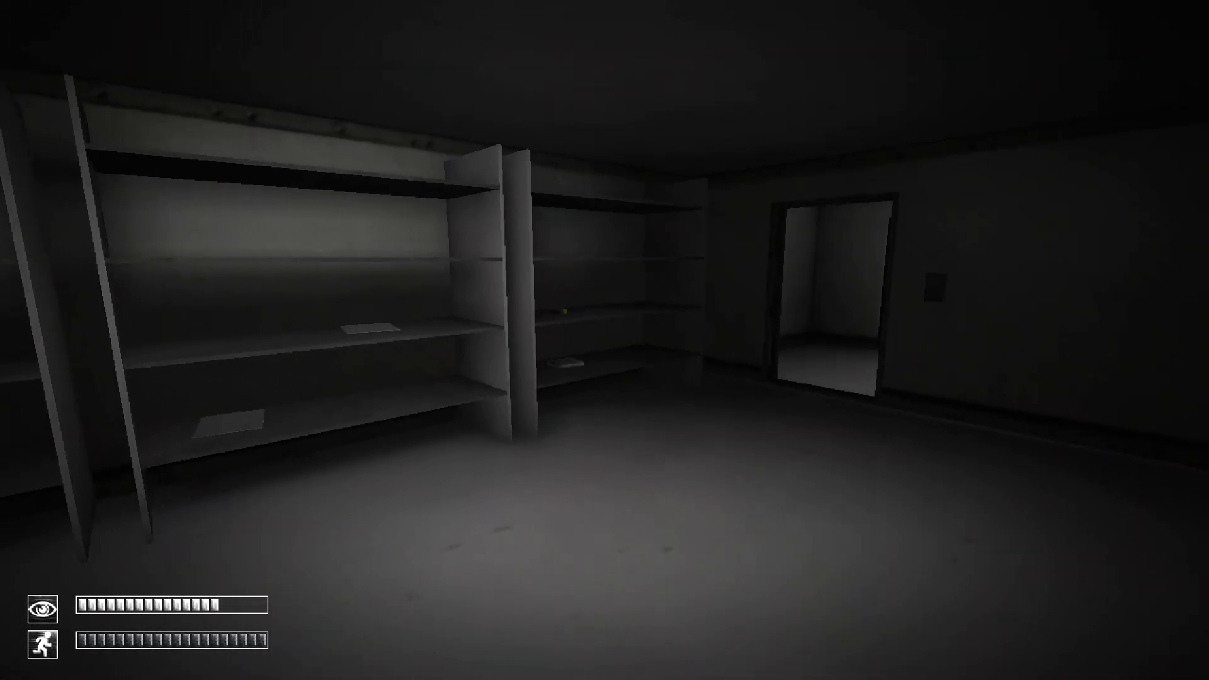
{"action": "key", "text": "w"}
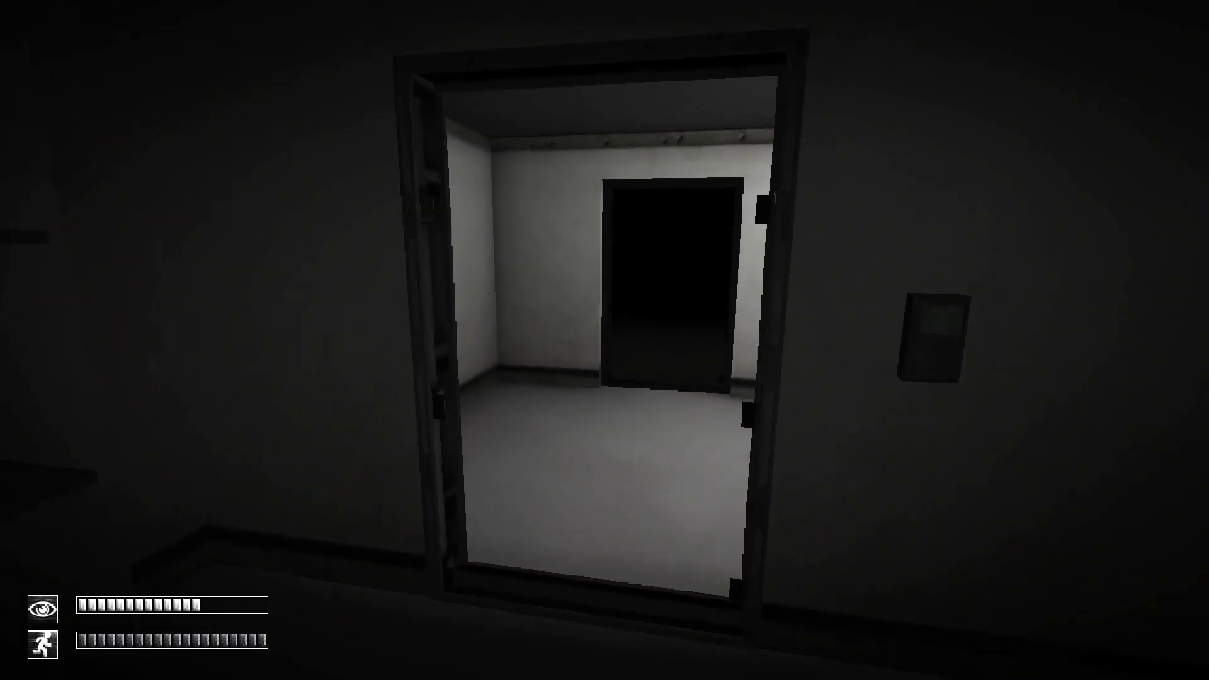
{"action": "key", "text": "w"}
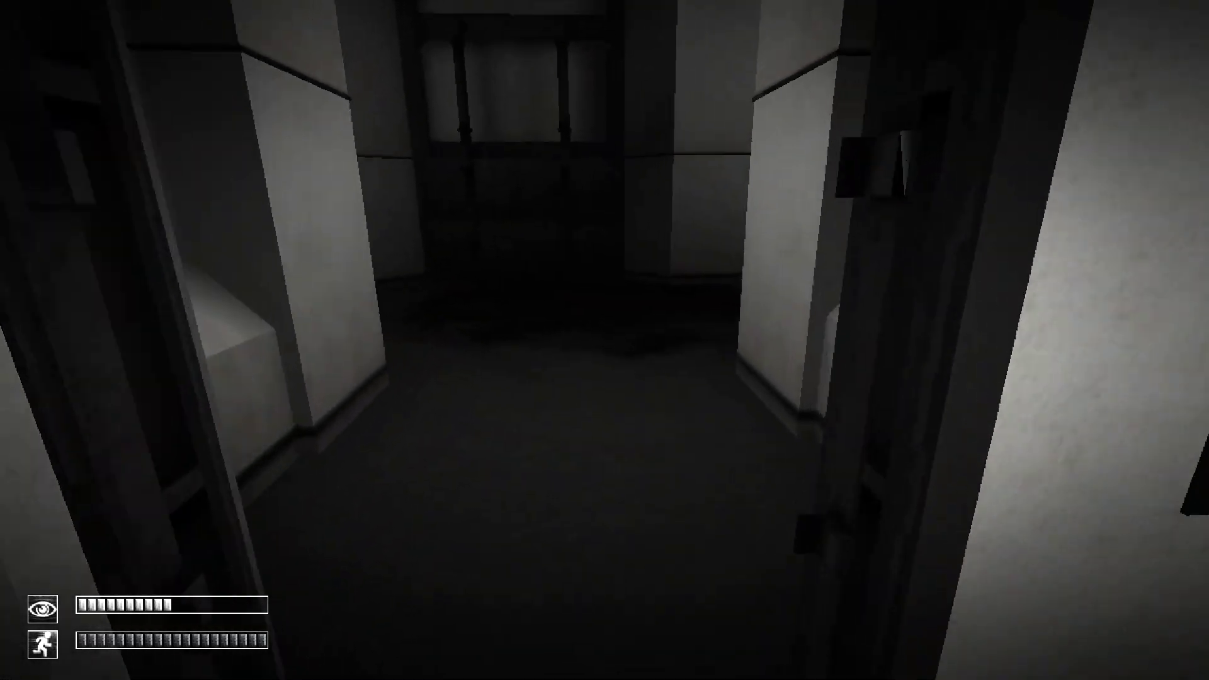
{"action": "key", "text": "w"}
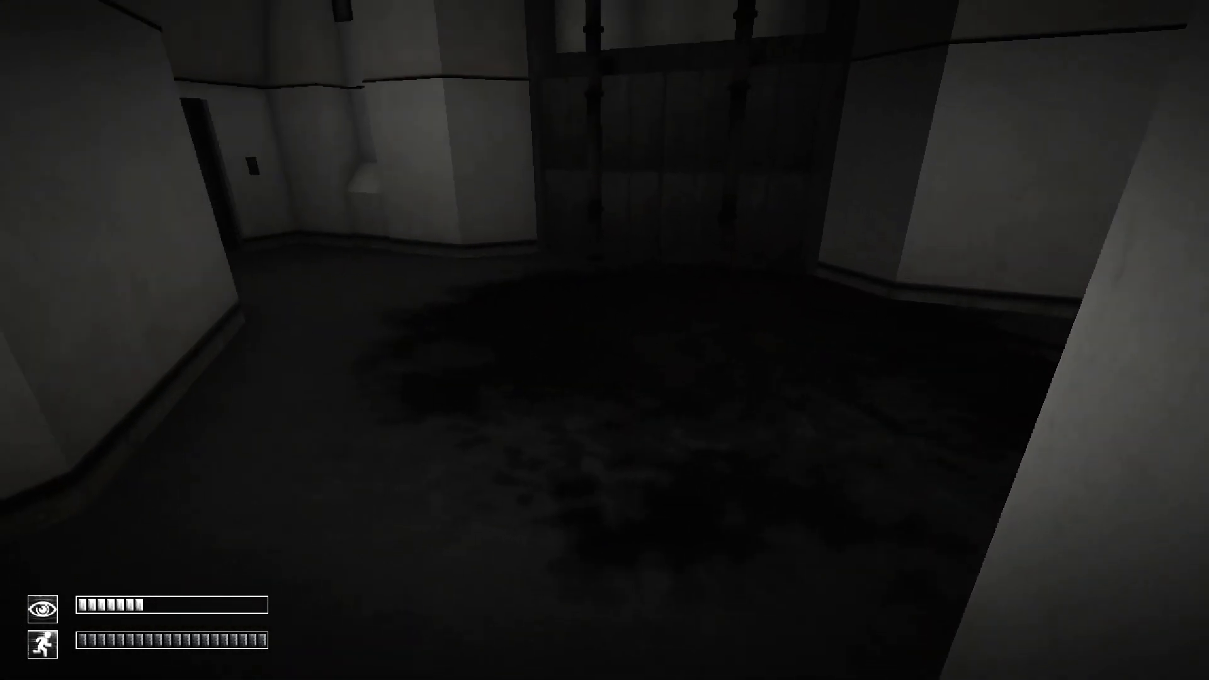
{"action": "key", "text": "w"}
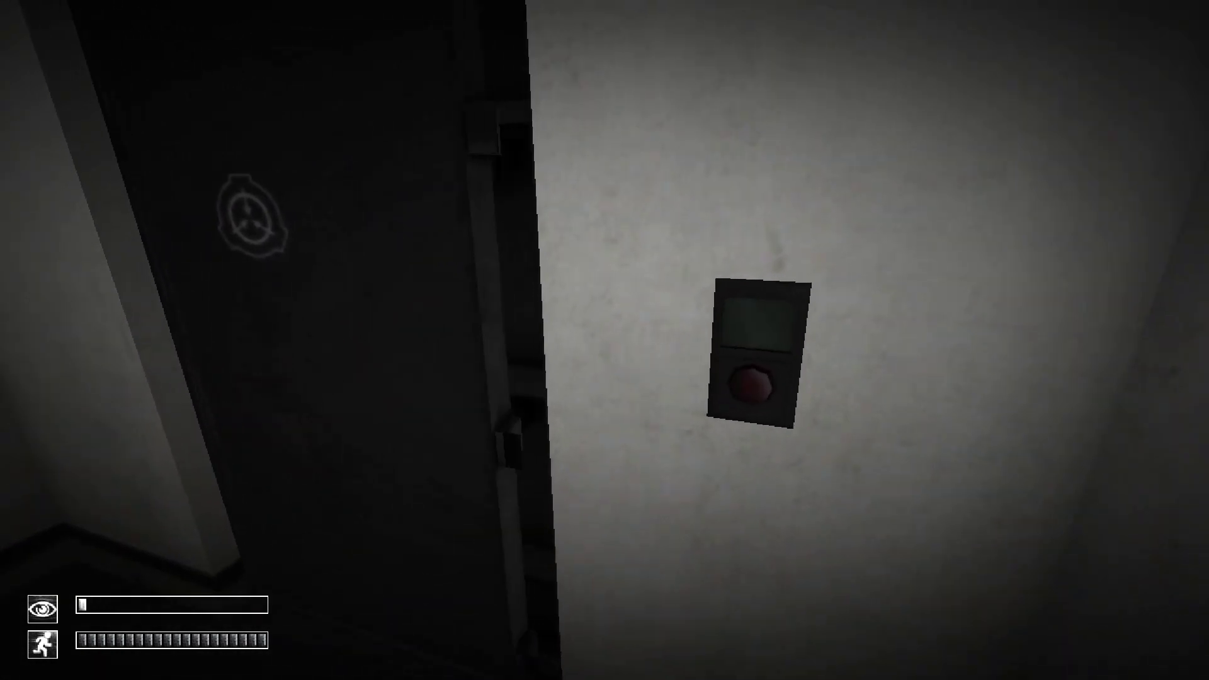
{"action": "left_click", "coordinate": [756, 350]}
- Follow the corridor past the railing, through a door, and down the tiled corridor to a door panel
{"action": "key", "text": "w"}
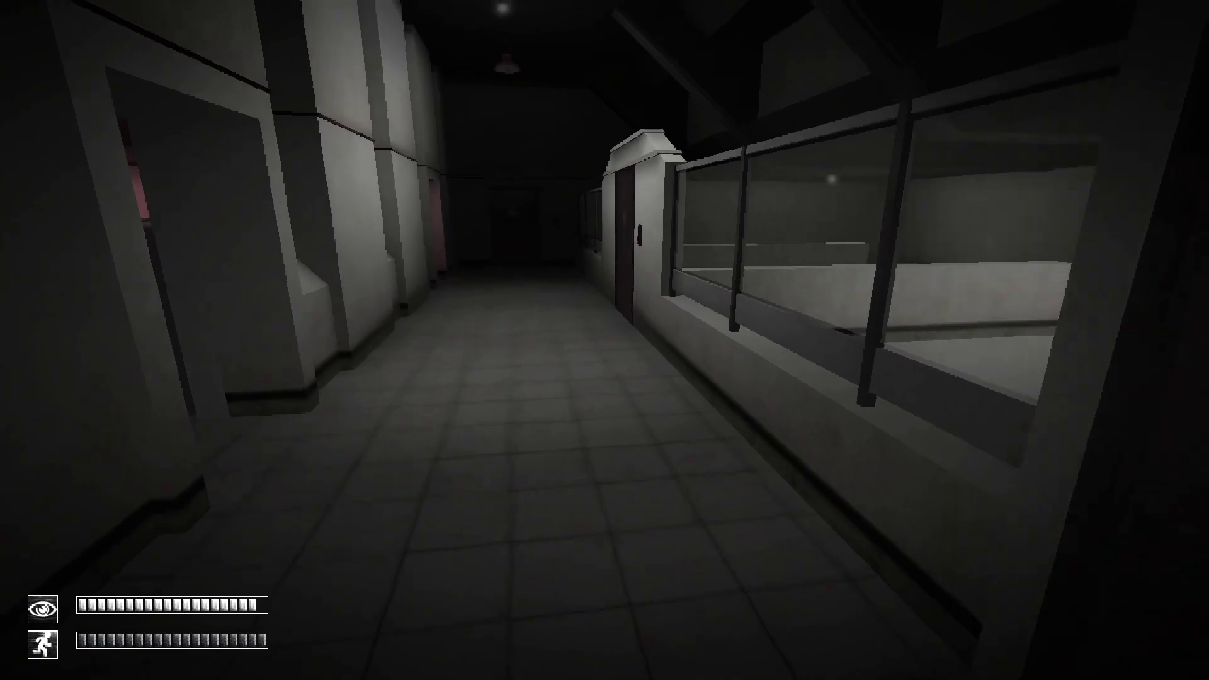
{"action": "key", "text": "w"}
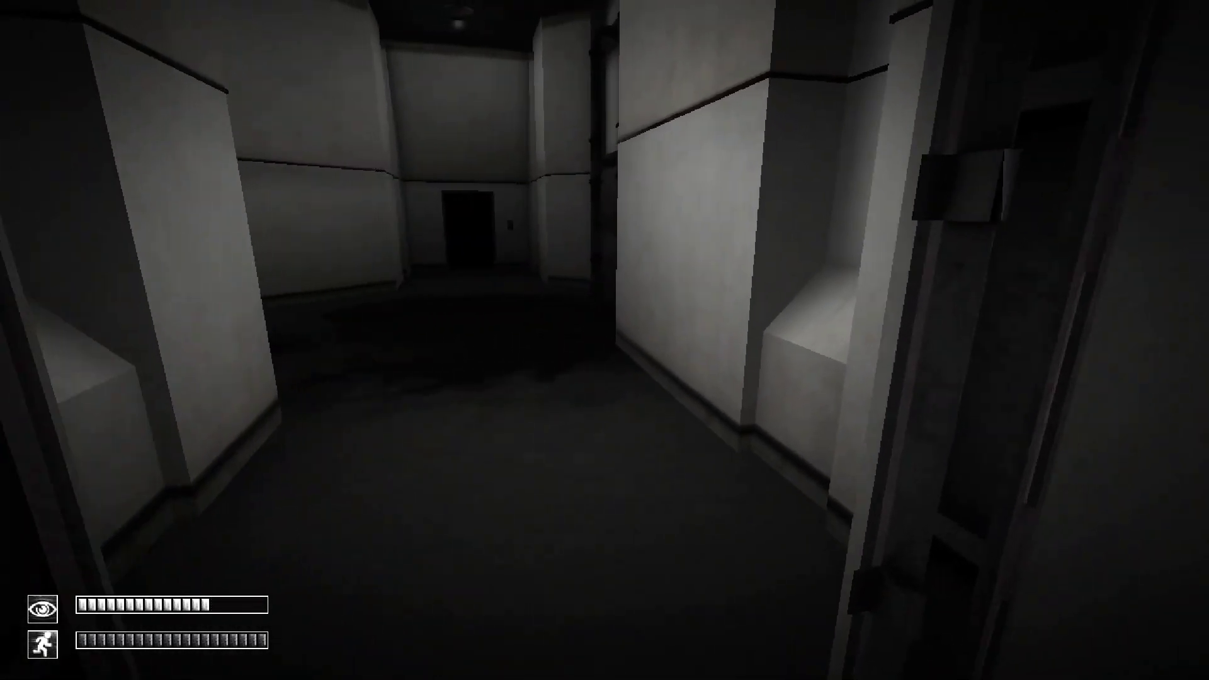
{"action": "left_click", "coordinate": [689, 369]}
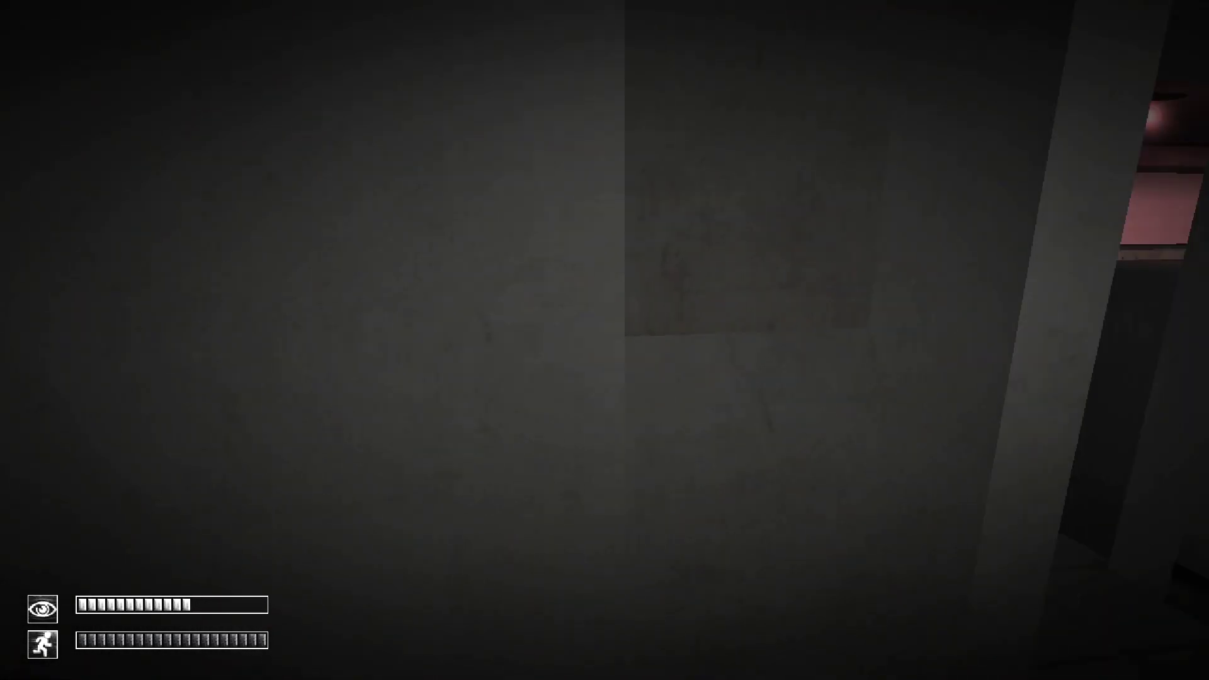
{"action": "key", "text": "w"}
{"action": "key", "text": "w"}
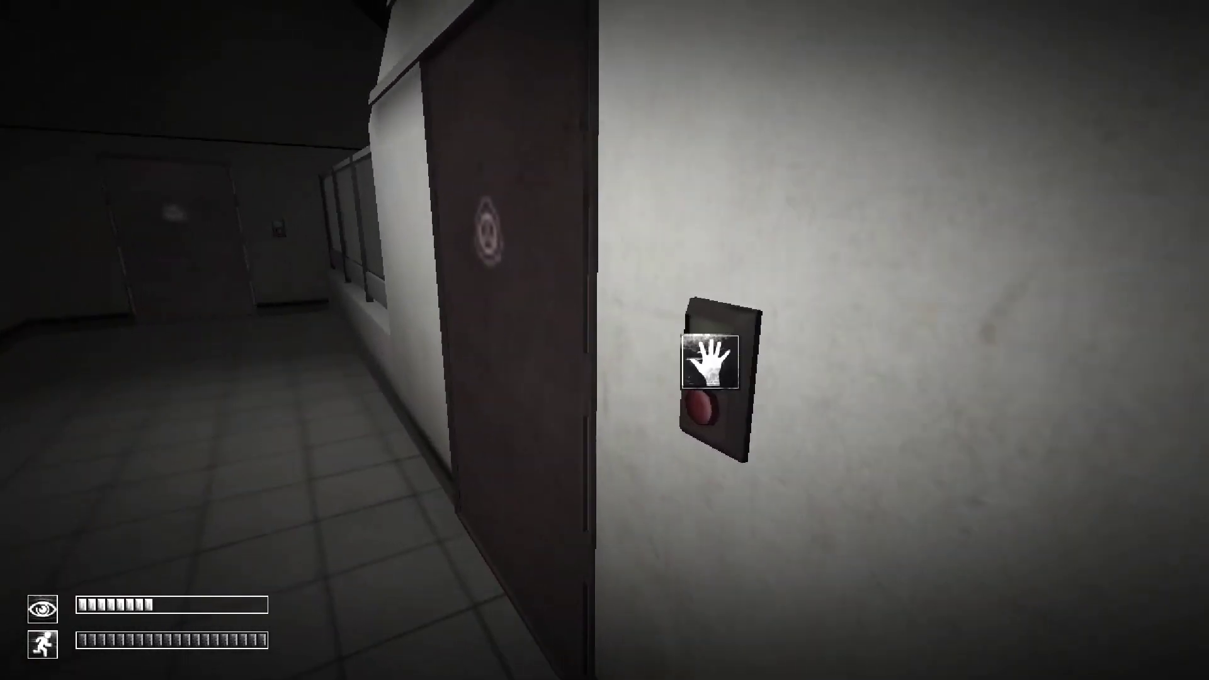
{"action": "left_click", "coordinate": [604, 340]}
{"action": "key", "text": "w"}
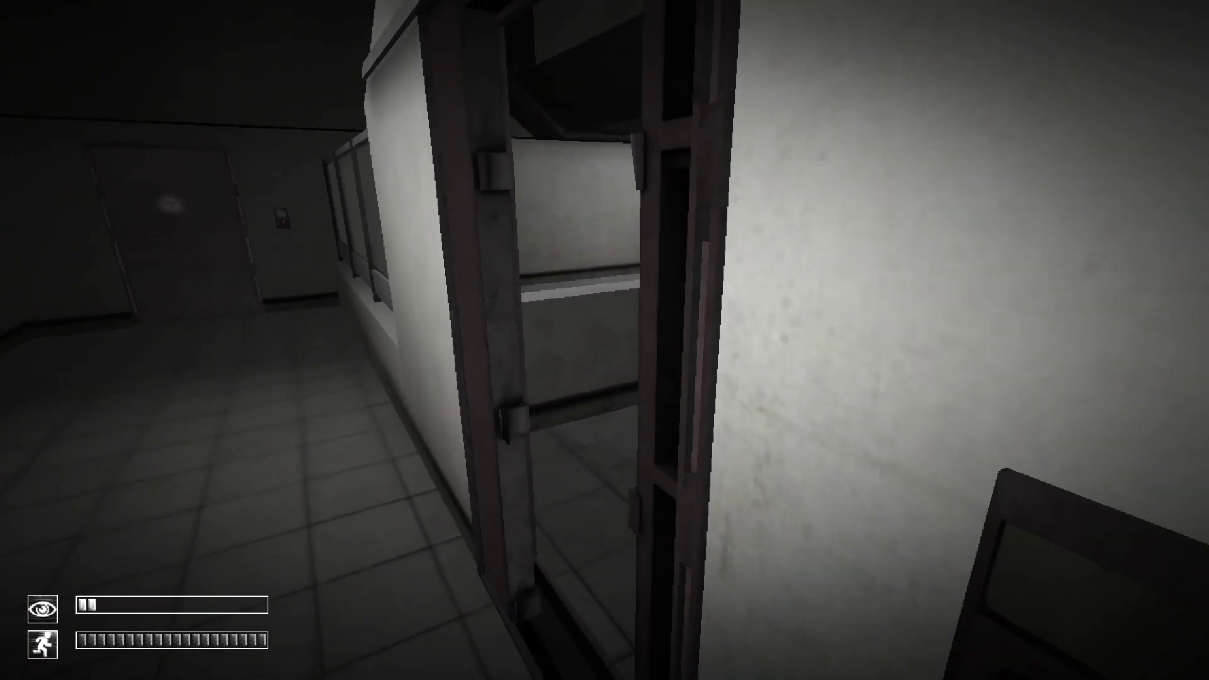
- Go back to the corridor door and open it onto the dark hallway with the body
{"action": "key", "text": "w"}
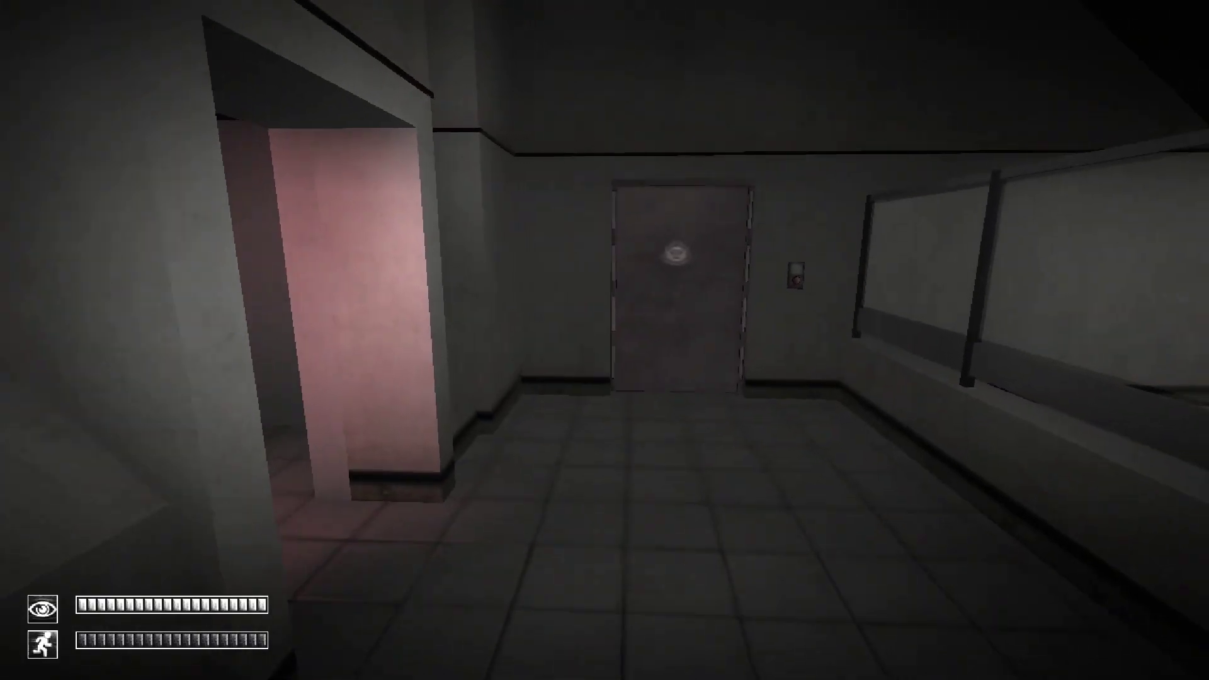
{"action": "key", "text": "w"}
{"action": "key", "text": "w"}
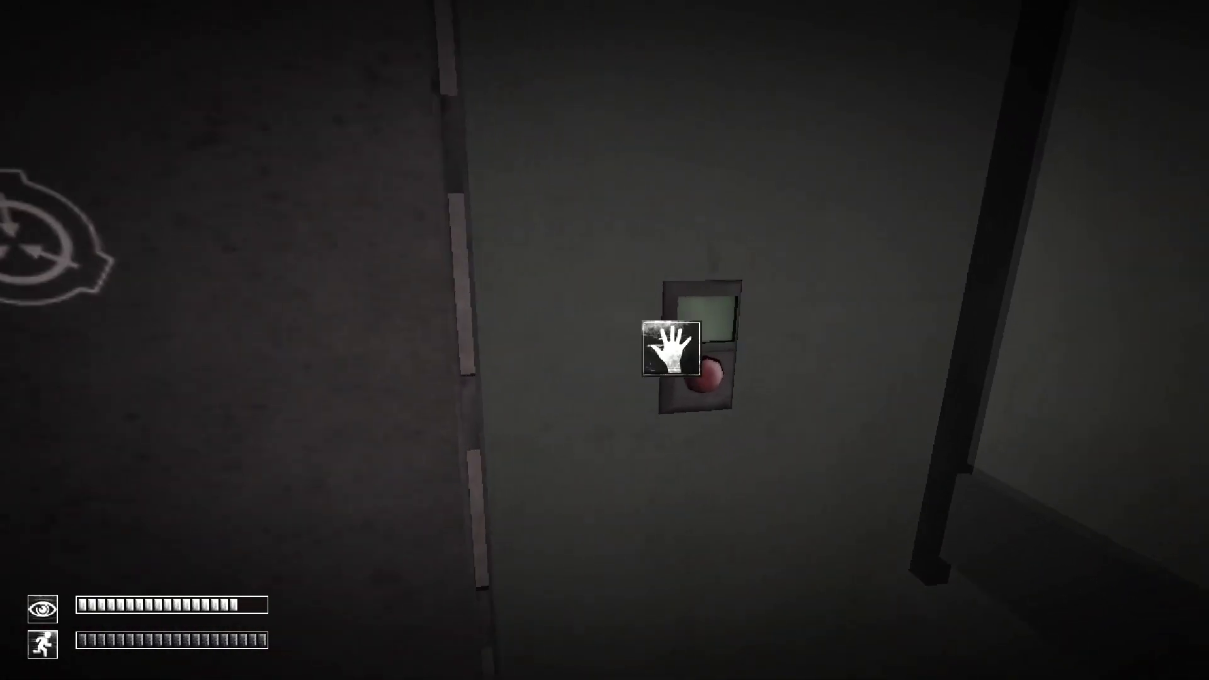
{"action": "left_click", "coordinate": [787, 281]}
- Walk past the body and open the far door of the room
{"action": "key", "text": "w"}
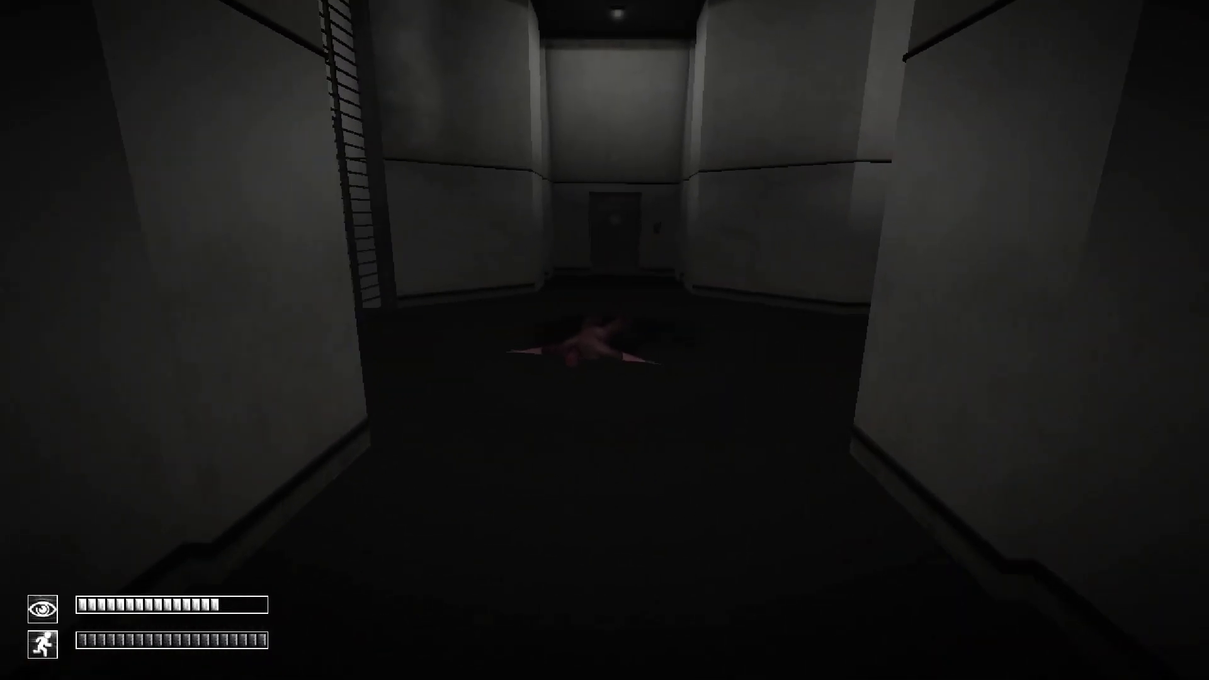
{"action": "key", "text": "w"}
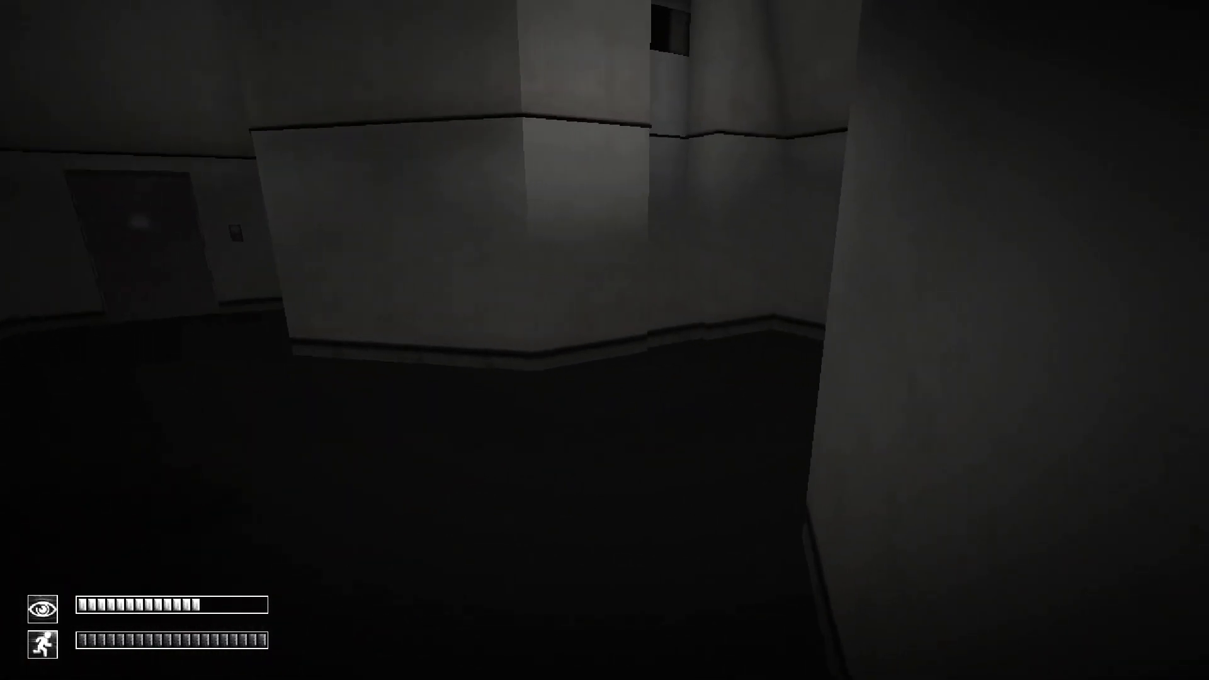
{"action": "key", "text": "w"}
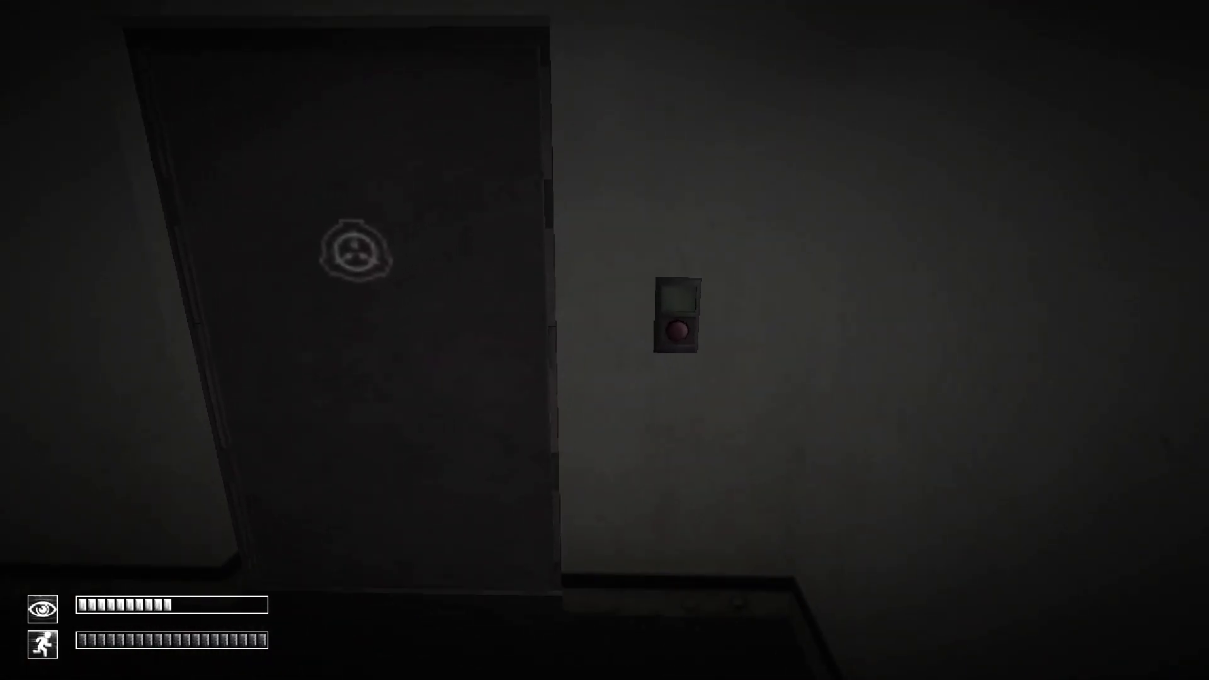
{"action": "left_click", "coordinate": [835, 443]}
- Go down the new corridor and open the door at its end
{"action": "key", "text": "w"}
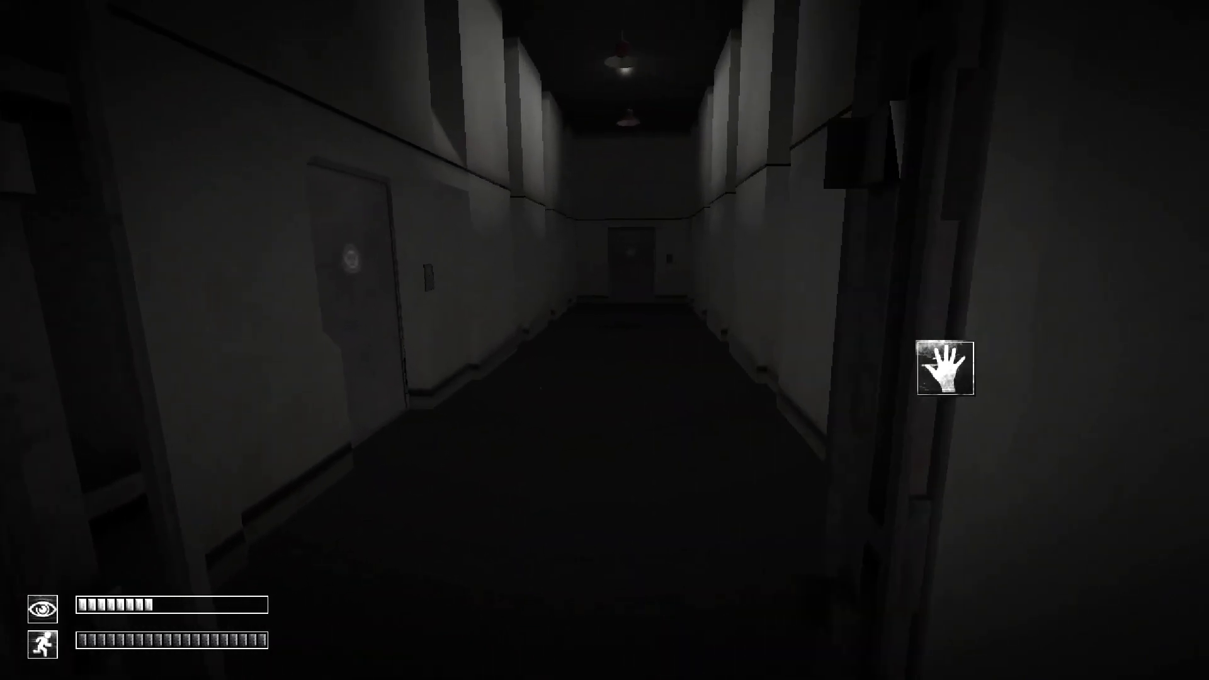
{"action": "key", "text": "w"}
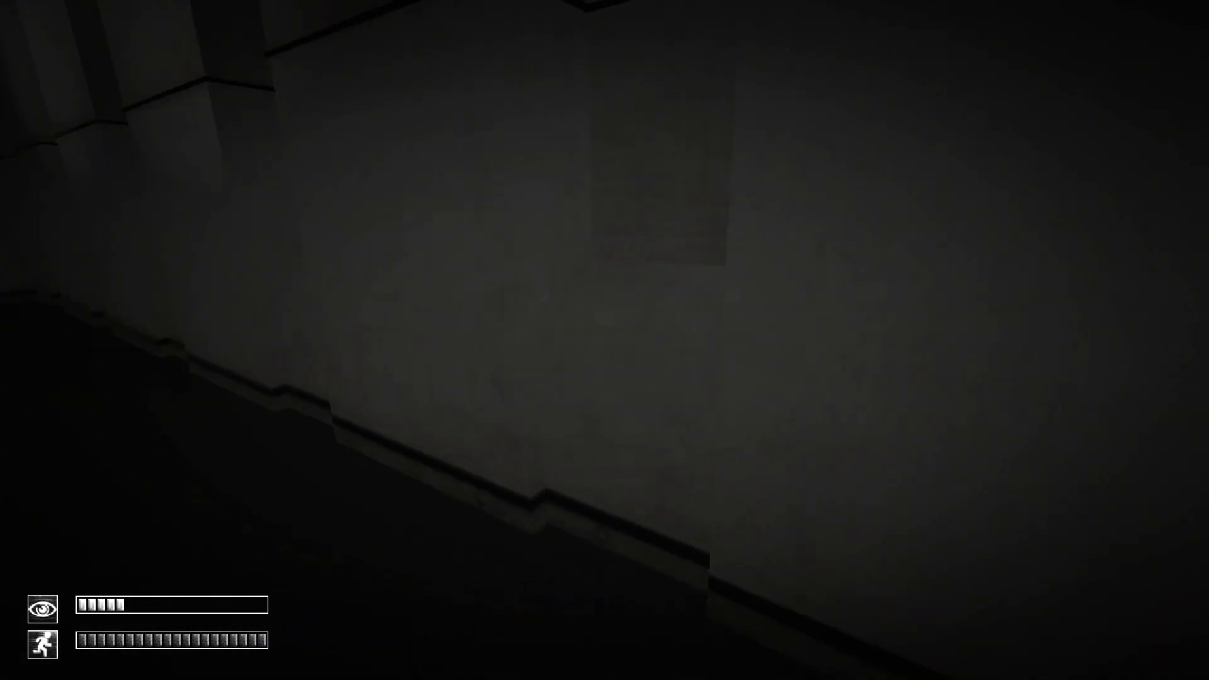
{"action": "key", "text": "w"}
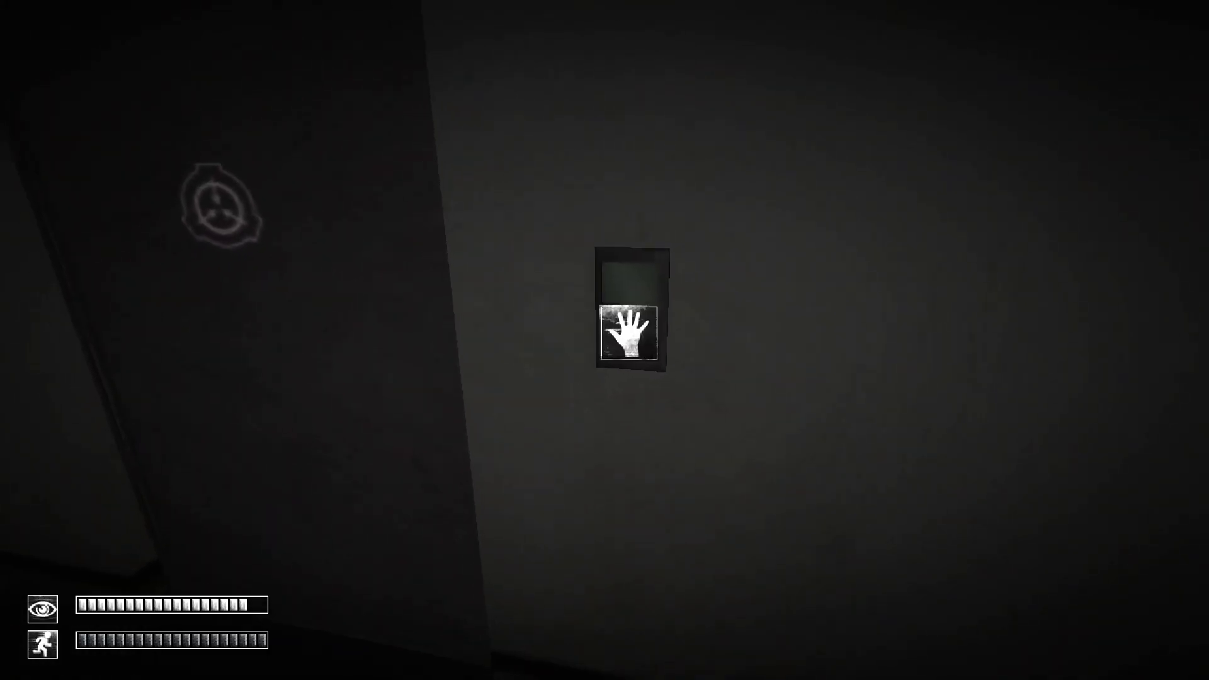
{"action": "left_click", "coordinate": [604, 341]}
- Cross the hallway junction, open another door, and follow the corridor beside the barred gate
{"action": "key", "text": "w"}
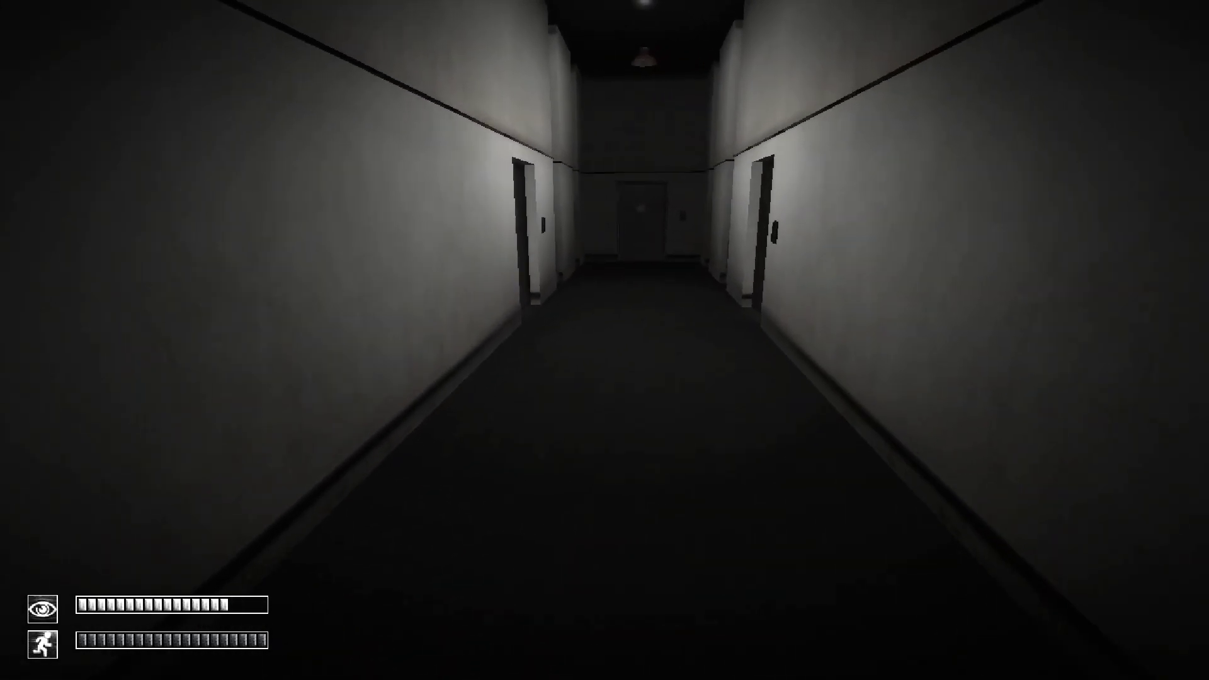
{"action": "key", "text": "w"}
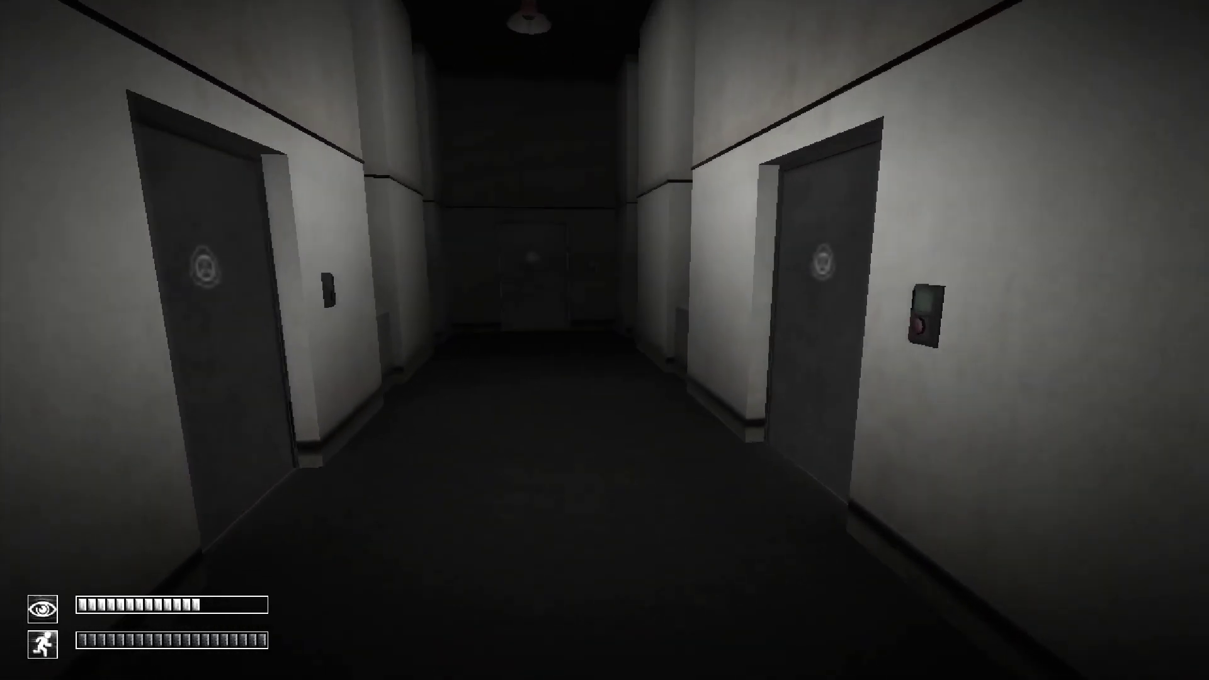
{"action": "key", "text": "w"}
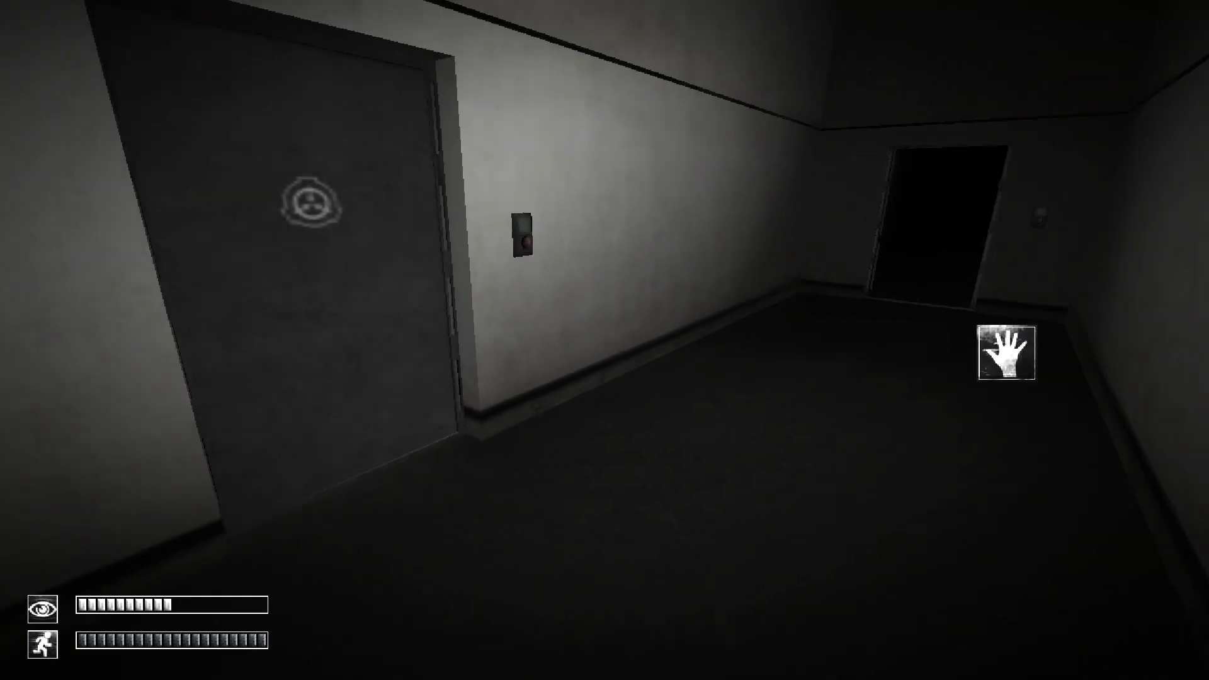
{"action": "key", "text": "w"}
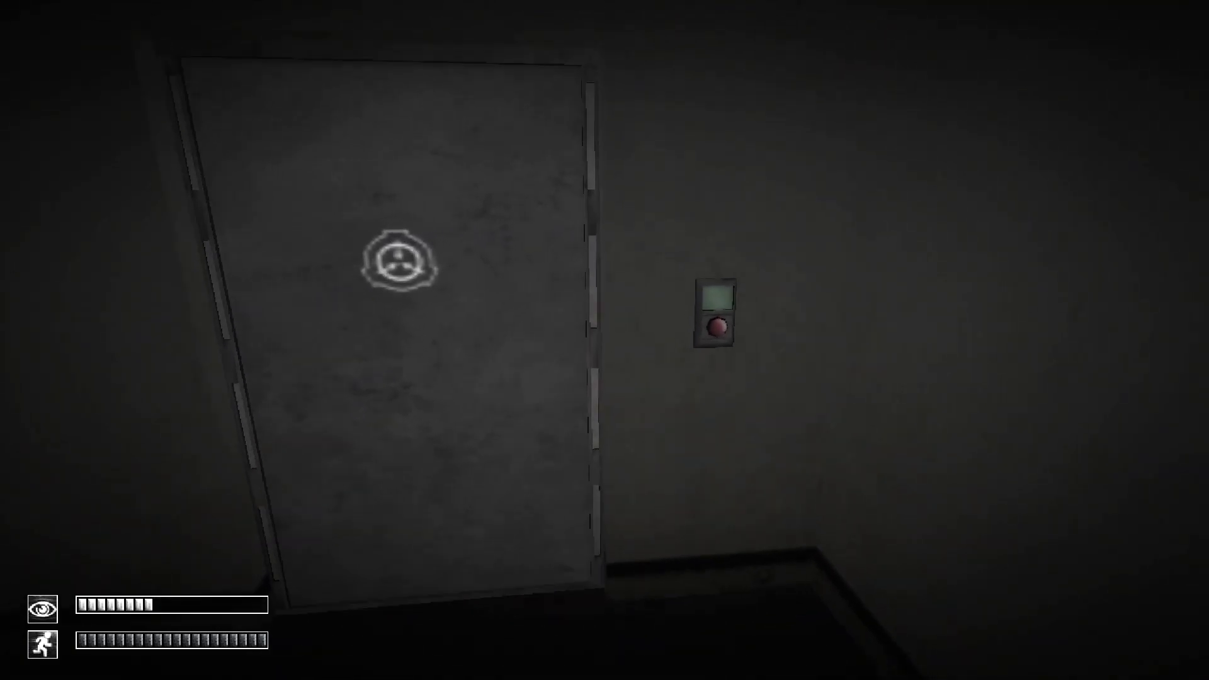
{"action": "left_click", "coordinate": [765, 364]}
{"action": "key", "text": "w"}
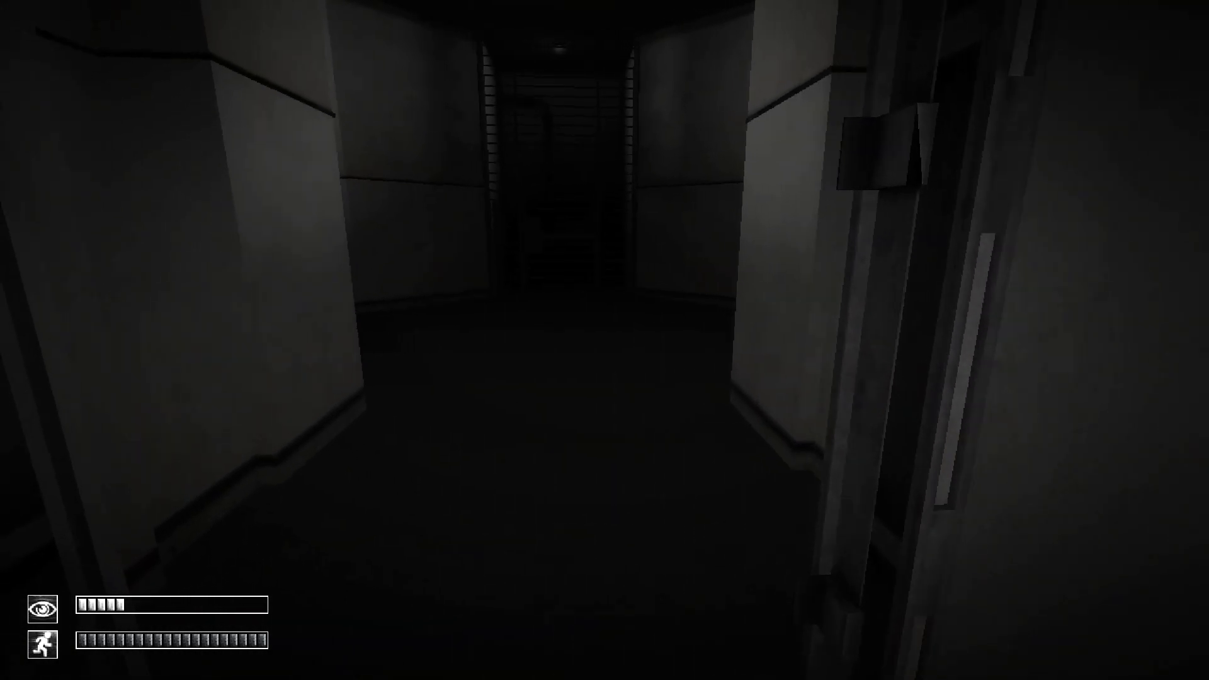
{"action": "key", "text": "w"}
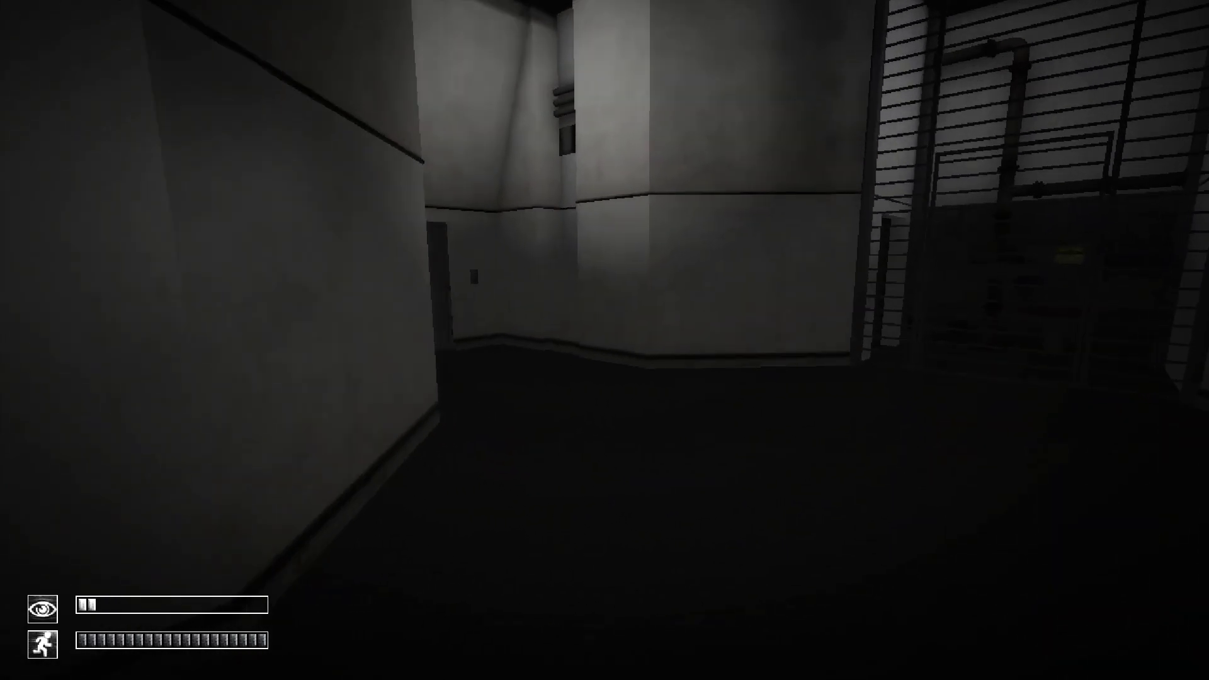
{"action": "key", "text": "w"}
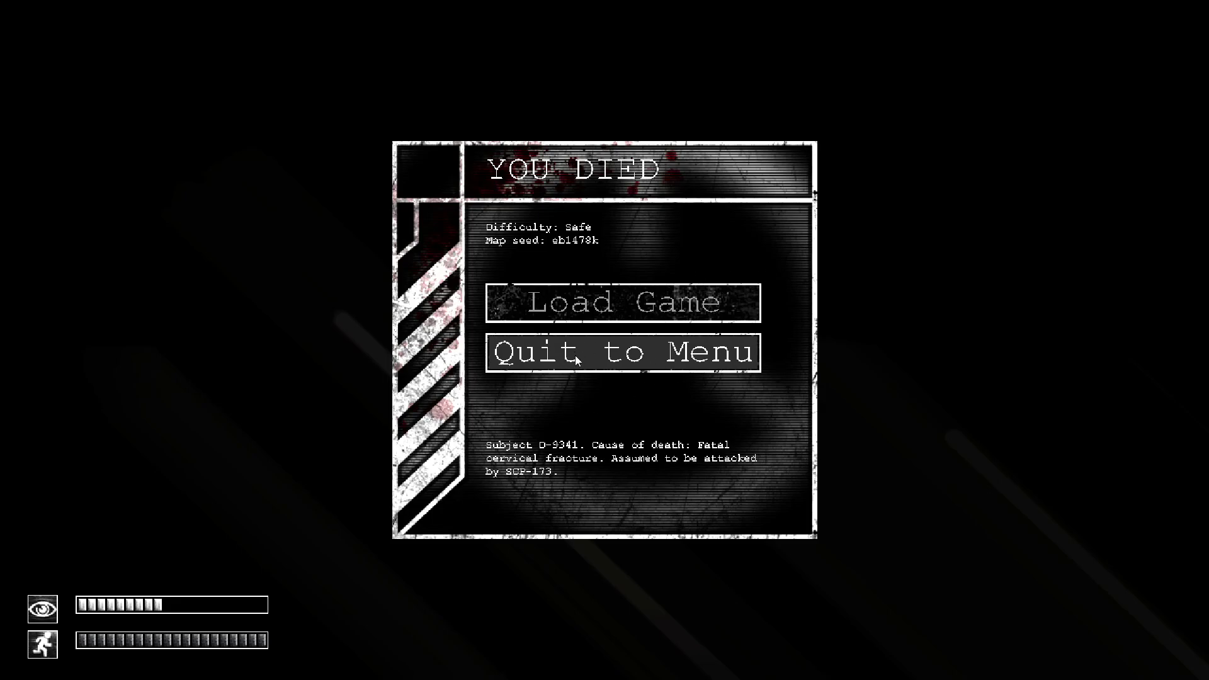
- Choose Quit to Menu on the YOU DIED screen, then back out of the Multiplayer server browser
{"action": "left_click", "coordinate": [645, 358]}
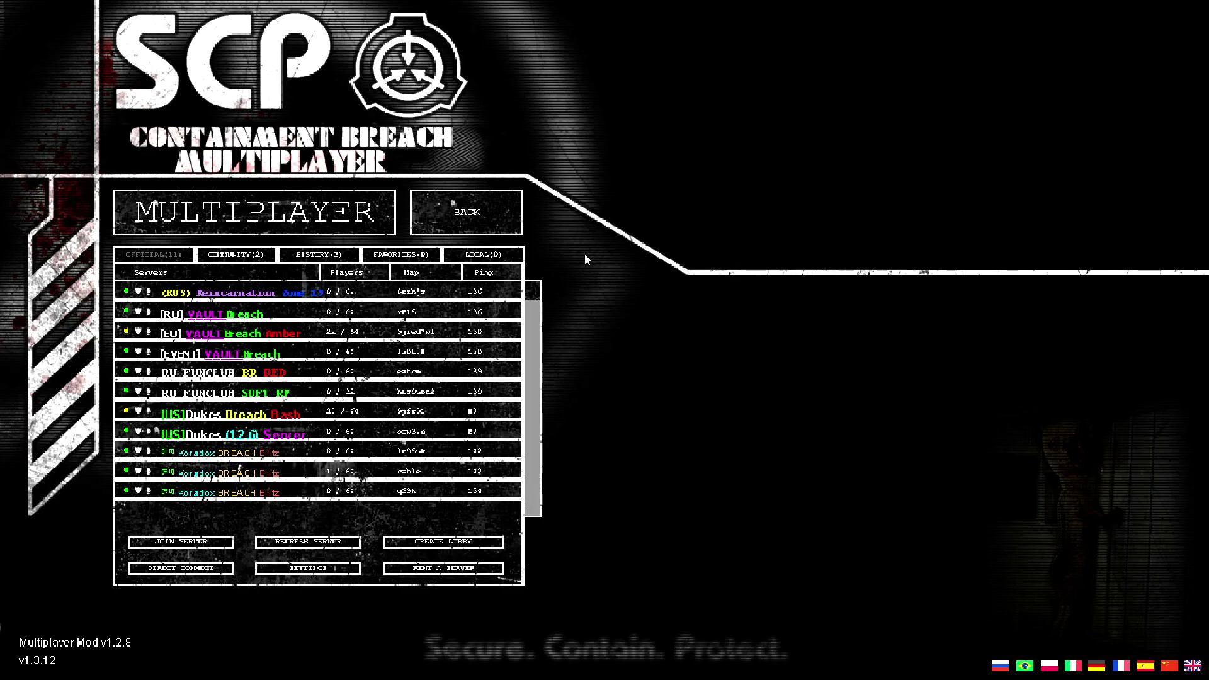
{"action": "left_click", "coordinate": [466, 212]}
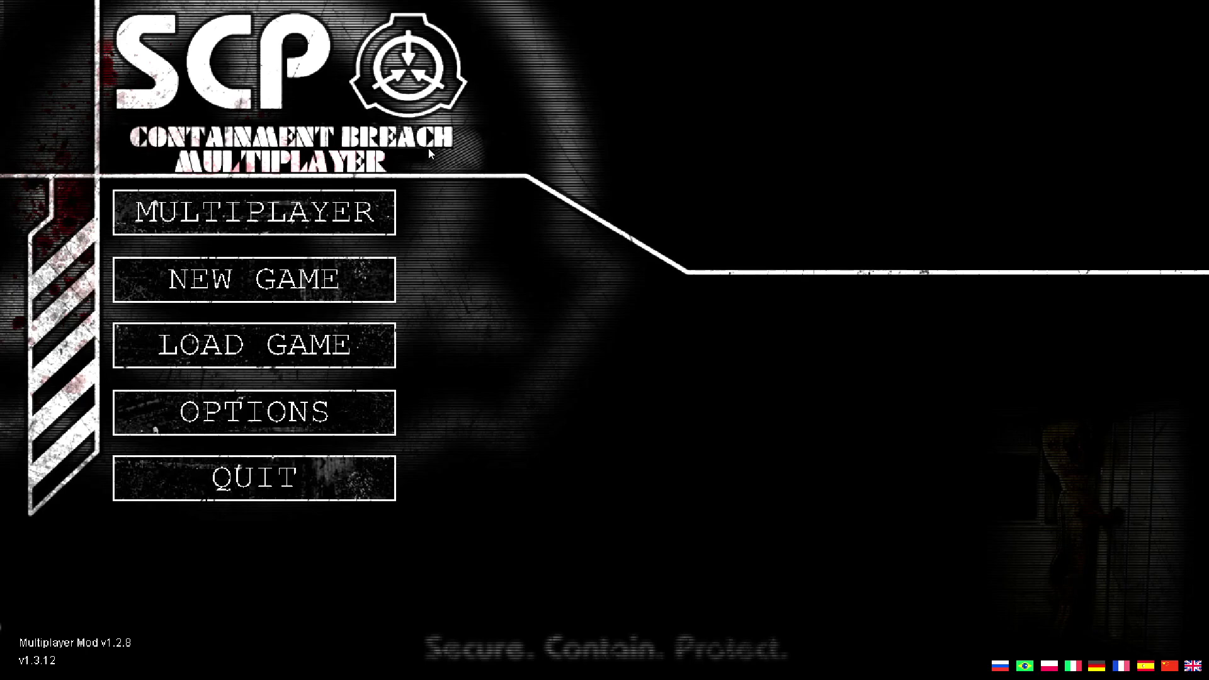